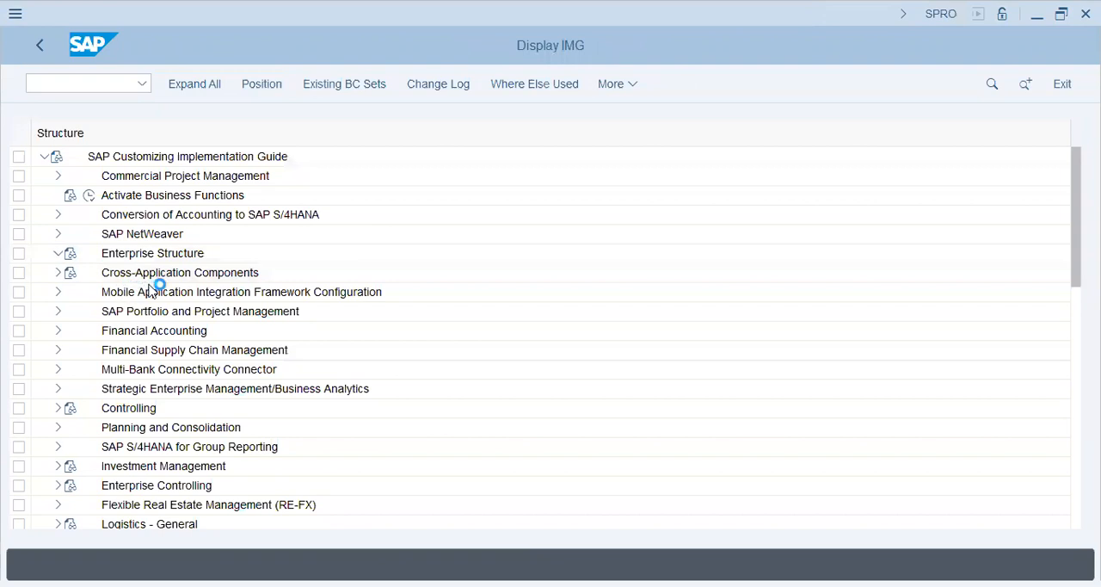
Step: Look up company AA42 in the Define company list under Enterprise Structure, Definition, Financial Accounting
click(73, 292)
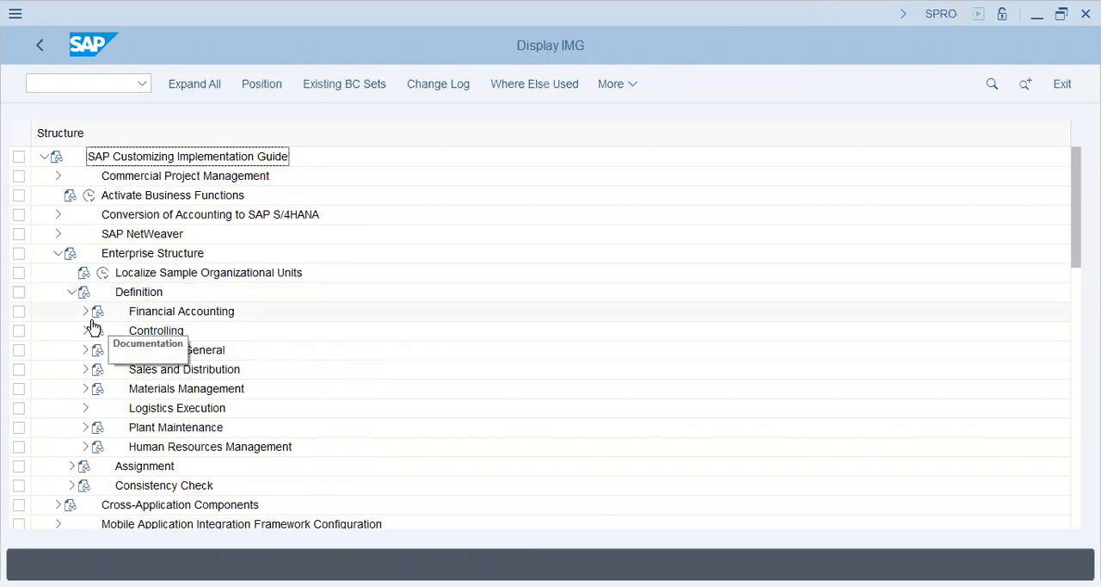
click(83, 312)
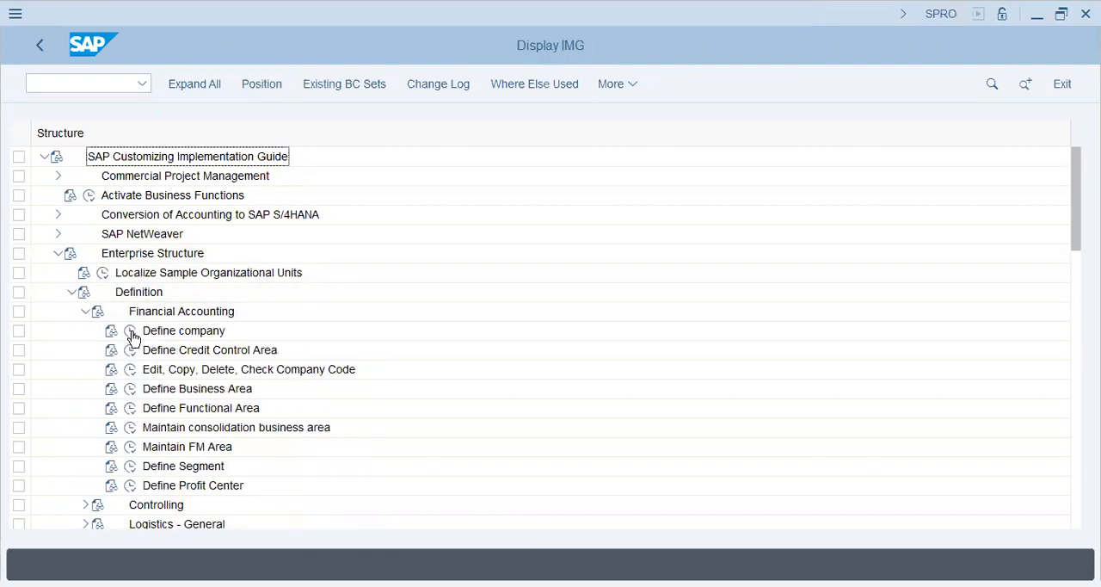
click(130, 330)
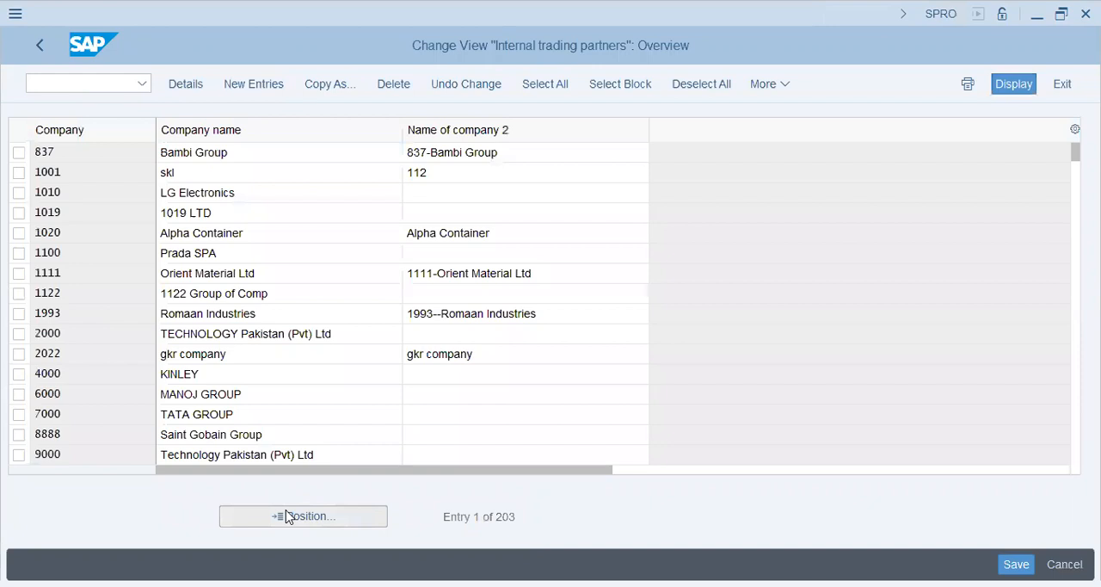
click(287, 516)
text(aa42)
key(Return)
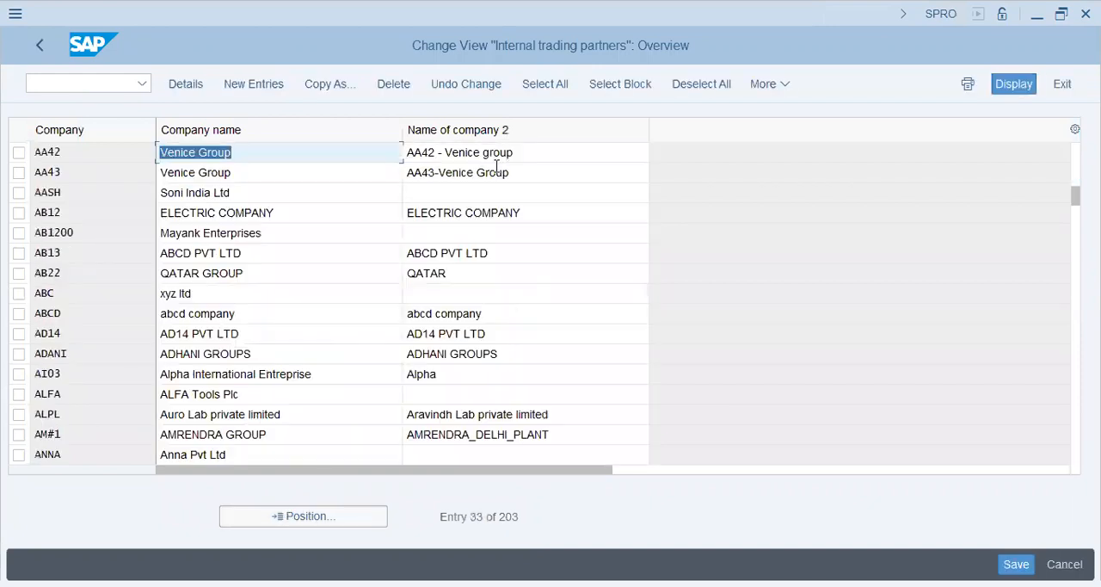
key(F3)
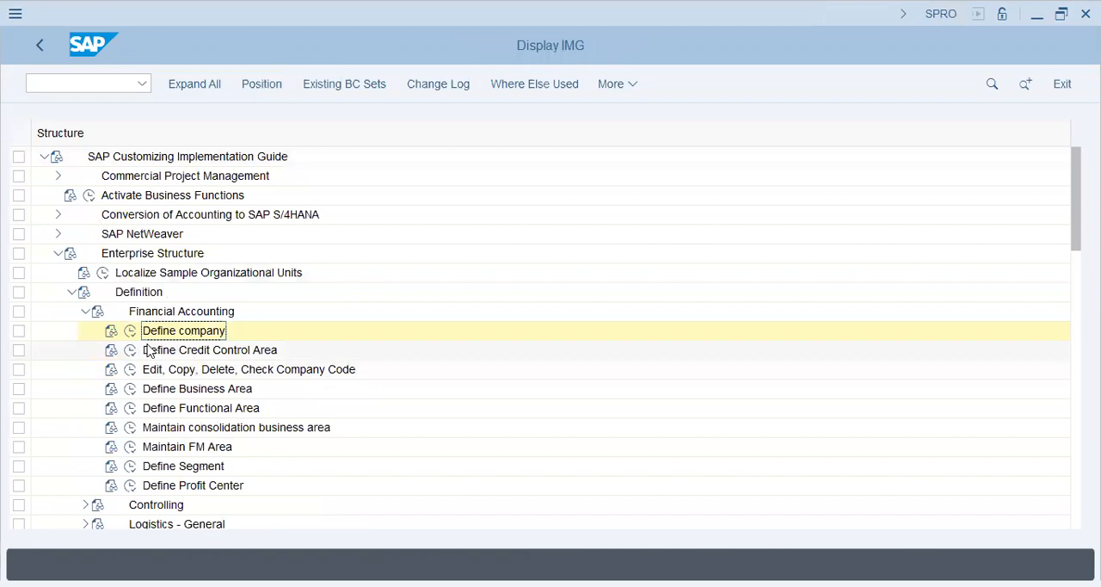
Step: Check the company code list under Edit, Copy, Delete, Check Company Code, and collapse the Financial Accounting node
click(130, 369)
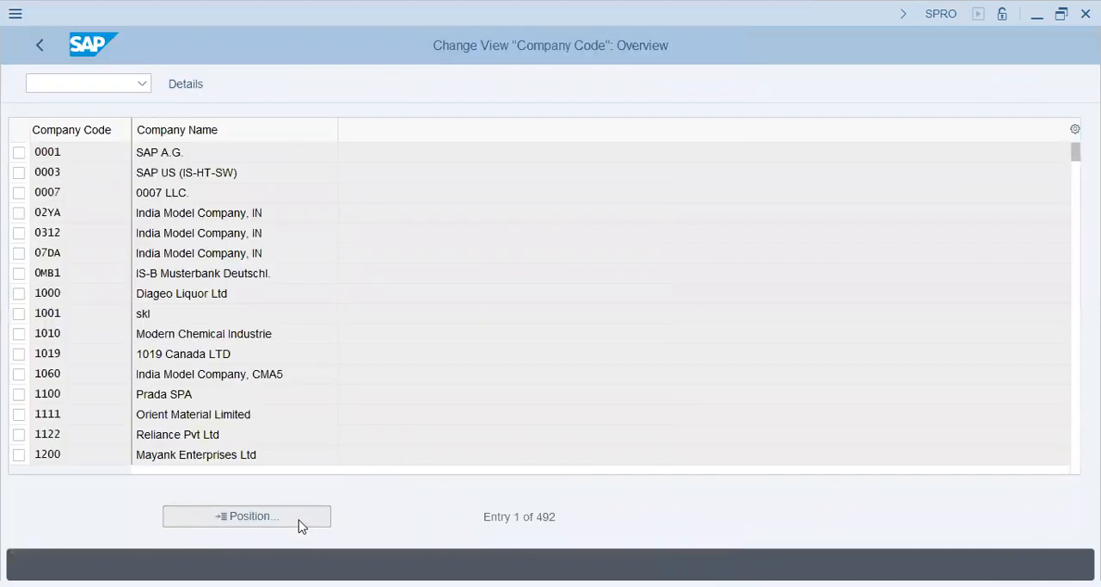
click(301, 525)
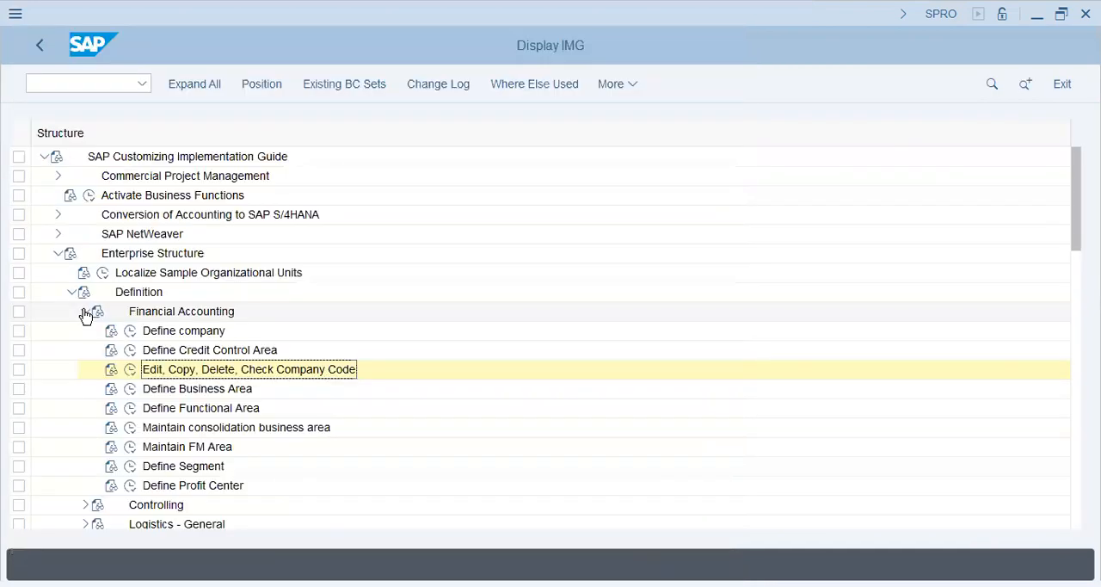
click(85, 312)
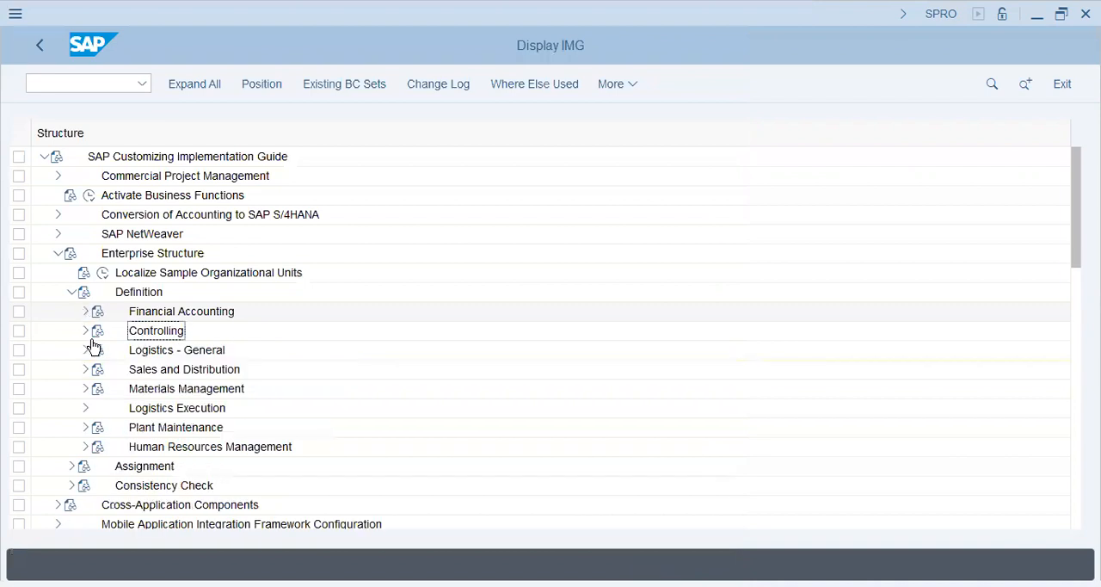
Step: Check the valuation level setting under Logistics - General and return to the customizing structure
click(85, 369)
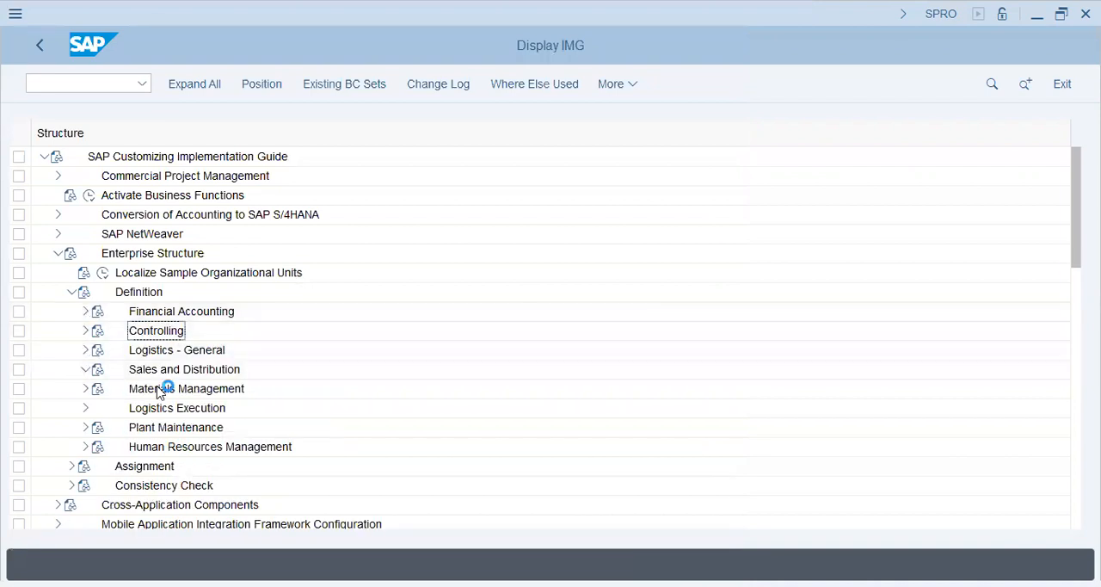
click(85, 370)
click(86, 350)
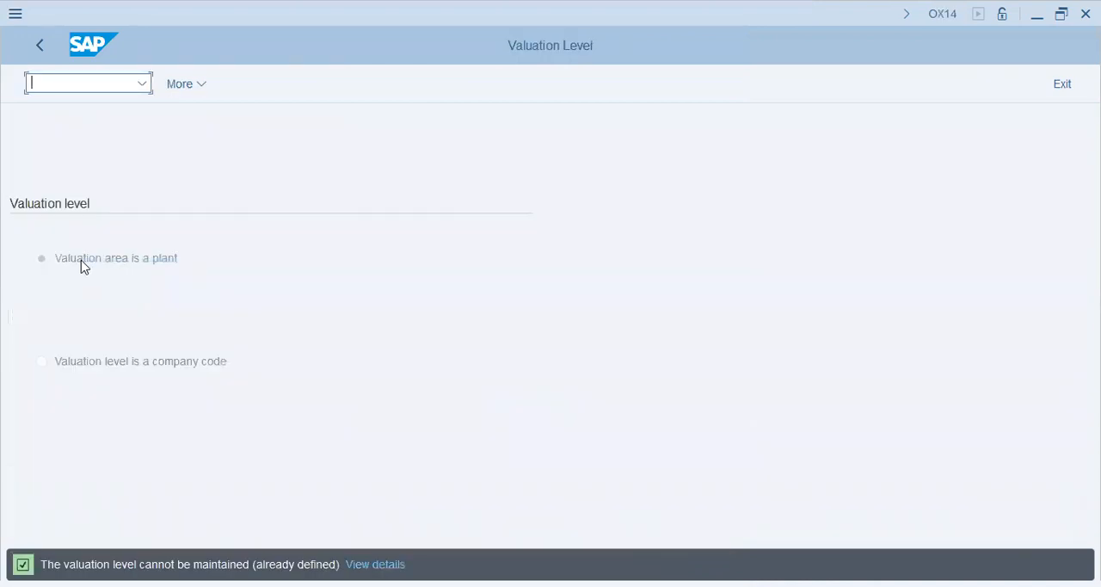
click(81, 261)
click(37, 46)
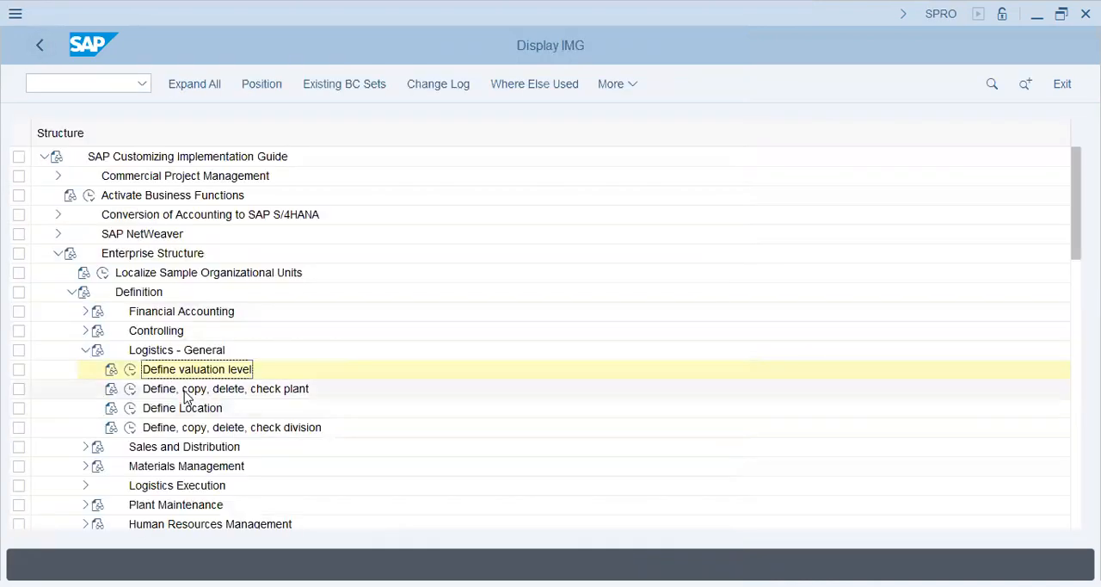
Step: Start a new plant entry in Define Plant with code AA42 and Name 1 "Venice - Plant"
click(185, 394)
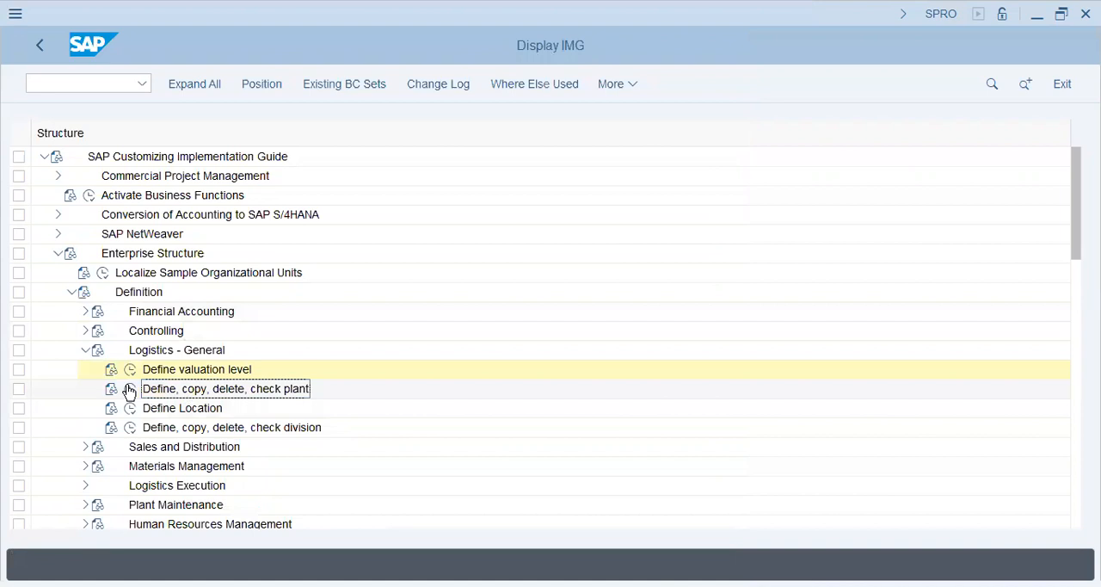
click(129, 389)
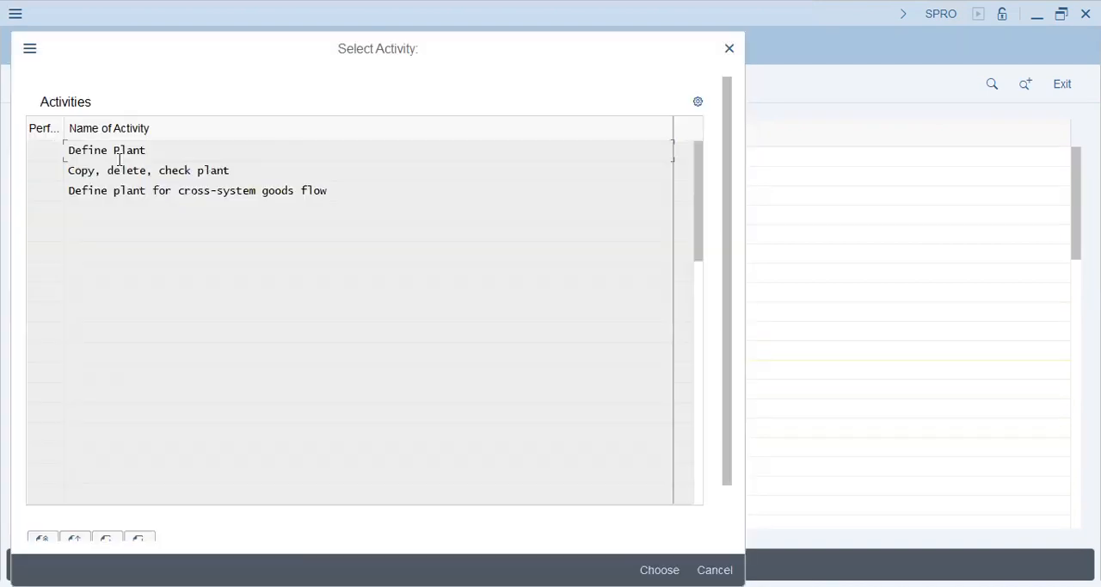
double_click(116, 150)
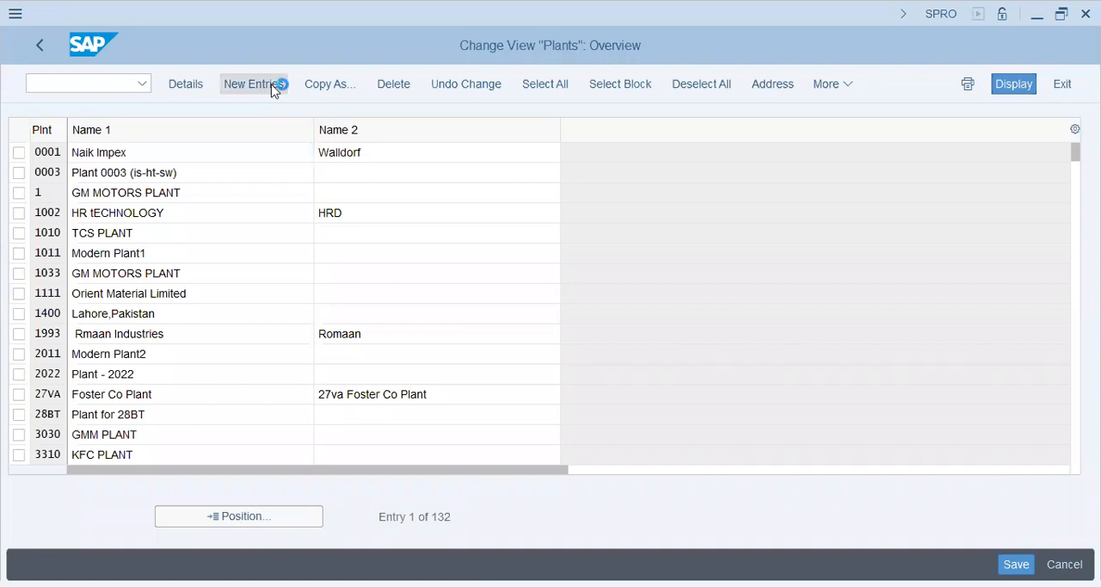
click(253, 83)
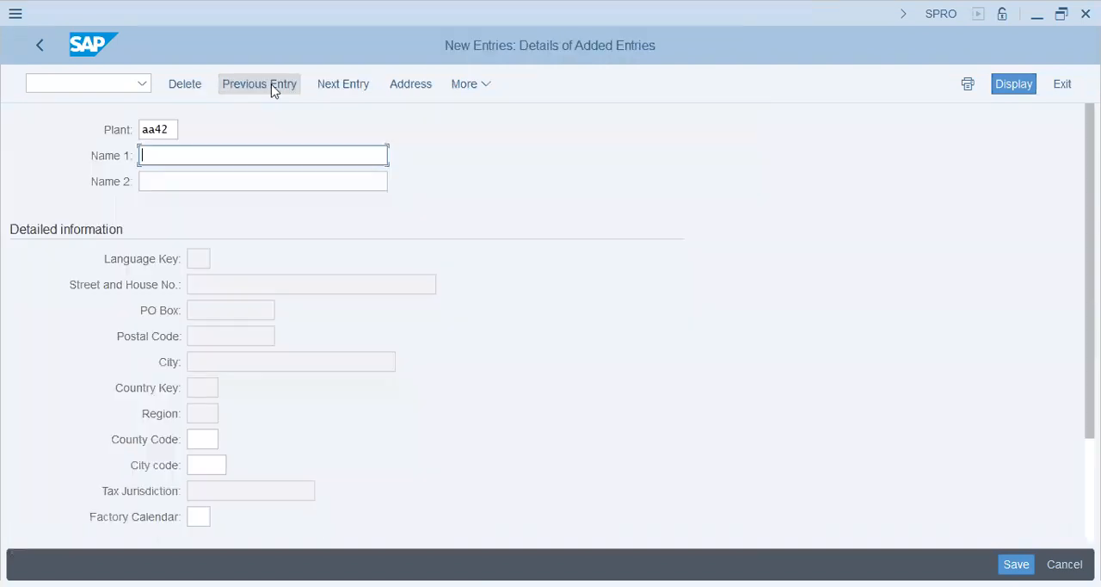
text(Venice - Plant)
key(Tab)
Step: Enter "AA42 - Venice Group - Plant" as Name 2 of the new plant
text(Ve)
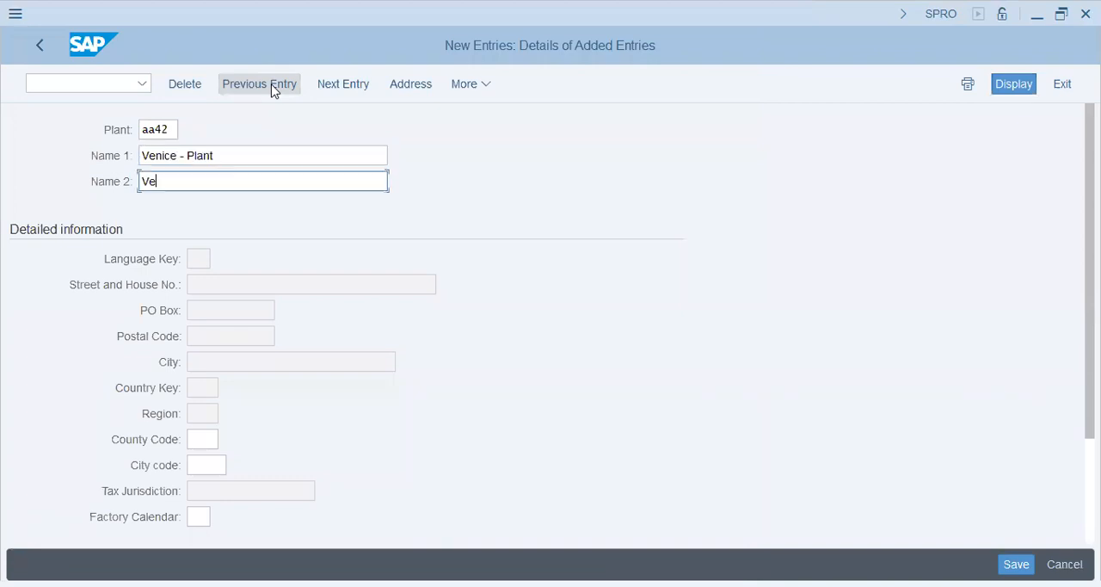
key(BackSpace)
key(BackSpace)
text(AA42 - Venice Group -)
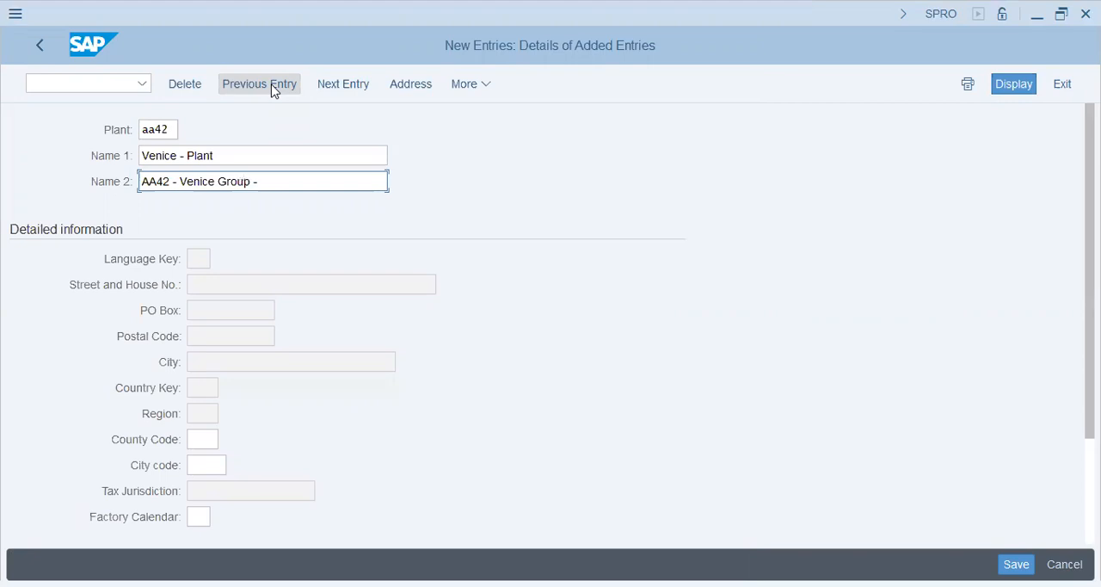
text( Plant)
key(Tab)
click(272, 86)
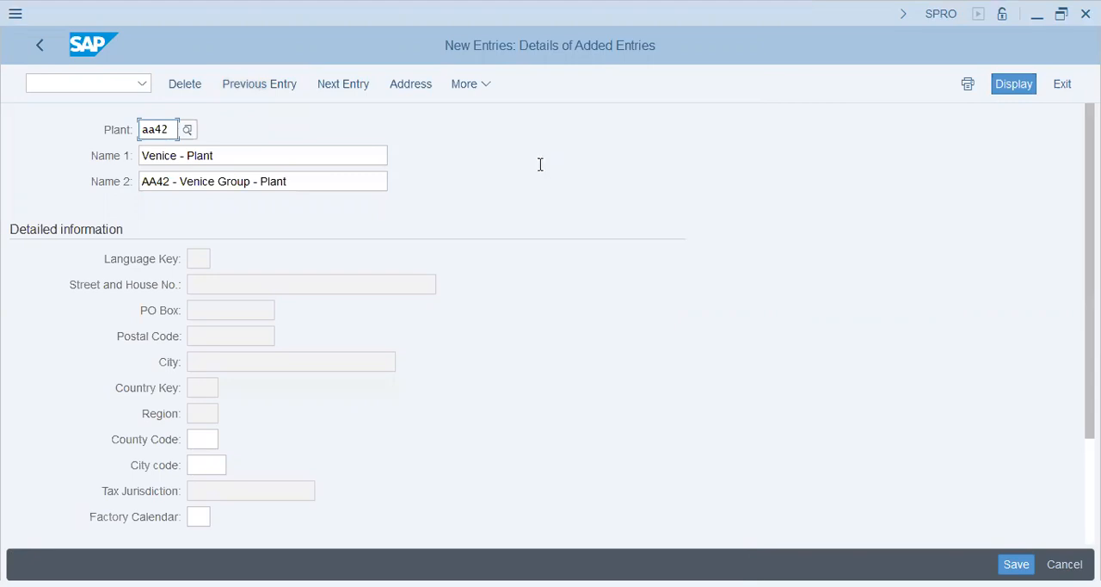
Step: Open the plant's address data and enter the name "AA42 - Venice Group Plant"
key(Return)
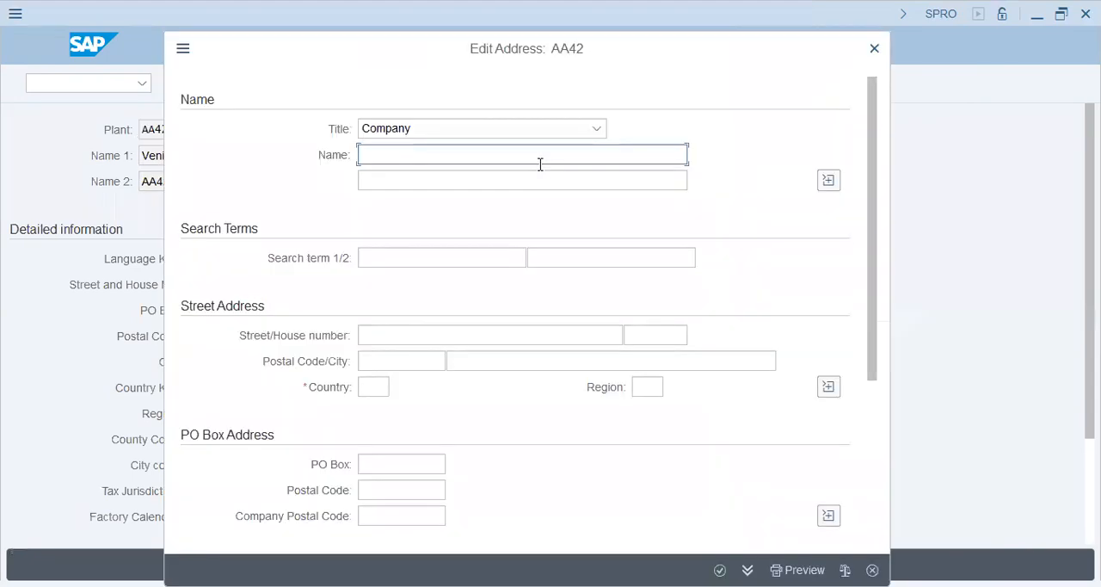
text(AA42 - Venice Group)
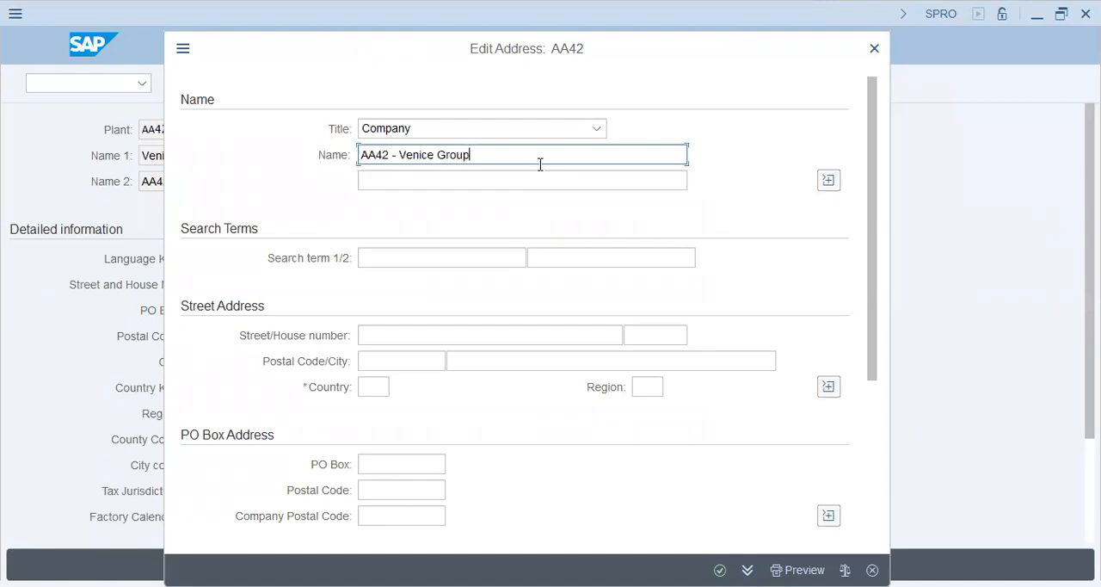
text( Plant)
Step: Enter the address search terms "AA42 - Venice Group" and "AA42 Venice"
key(Tab)
key(Tab)
key(Tab)
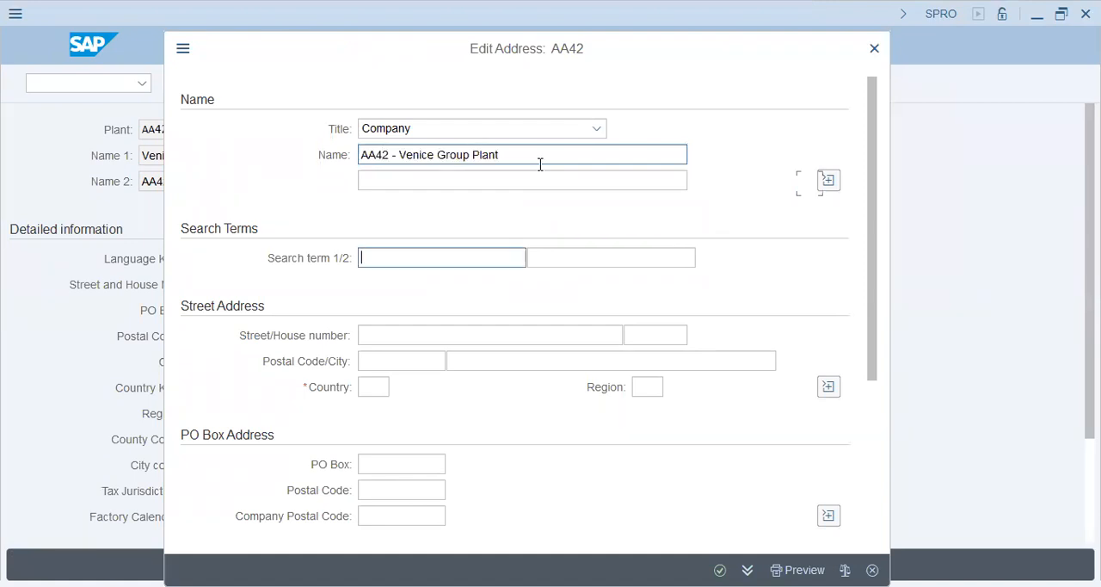
text(aa)
key(BackSpace)
key(BackSpace)
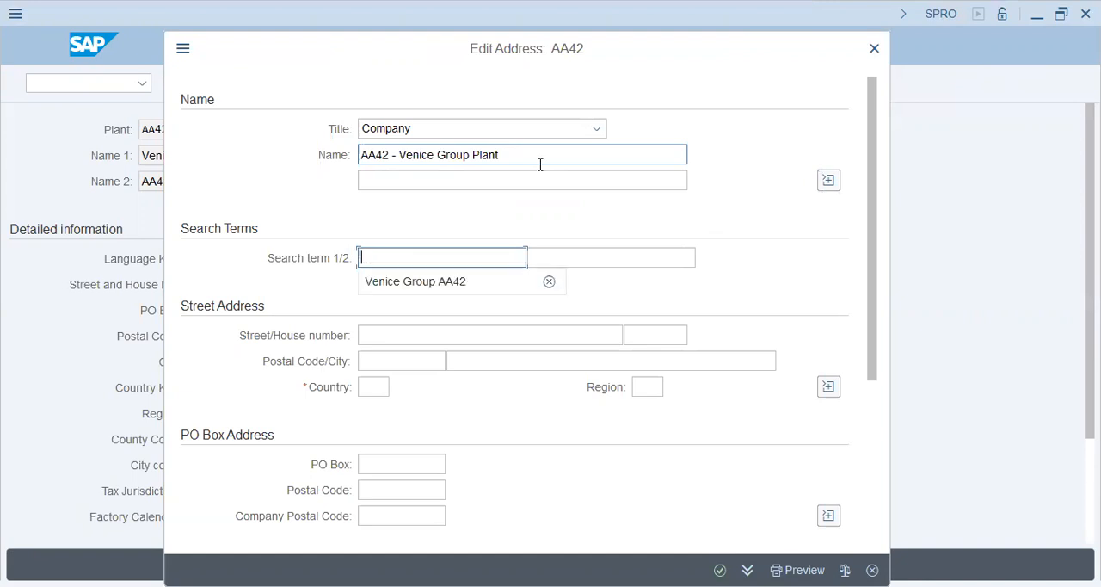
text(AA42 - Venice Group)
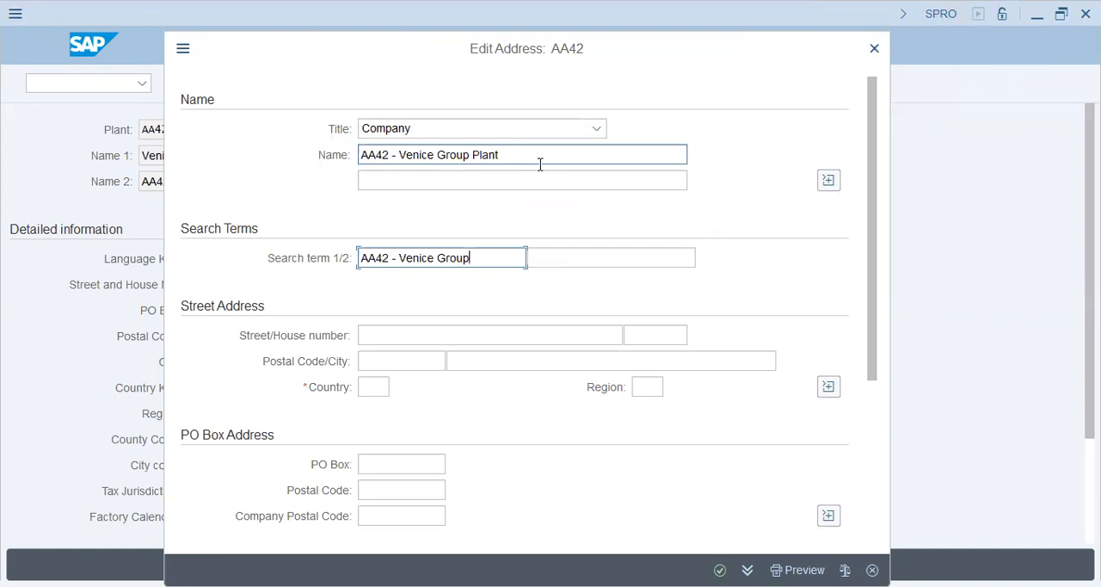
key(Tab)
text(AA42)
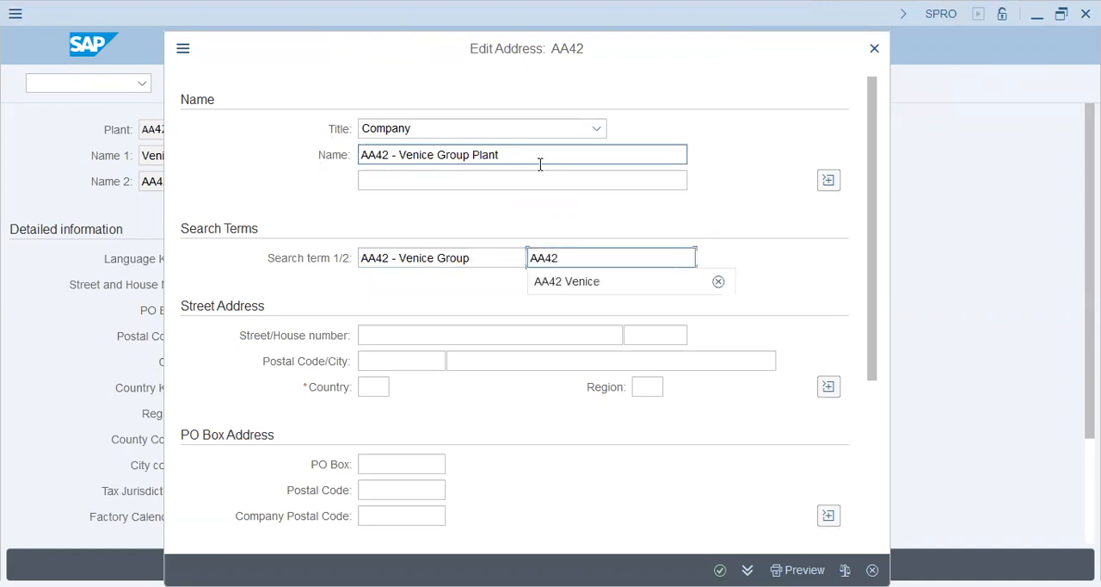
text( Venice)
Step: Set the plant address country to PK and region to IS, and confirm the address
key(Tab)
key(Tab)
key(Tab)
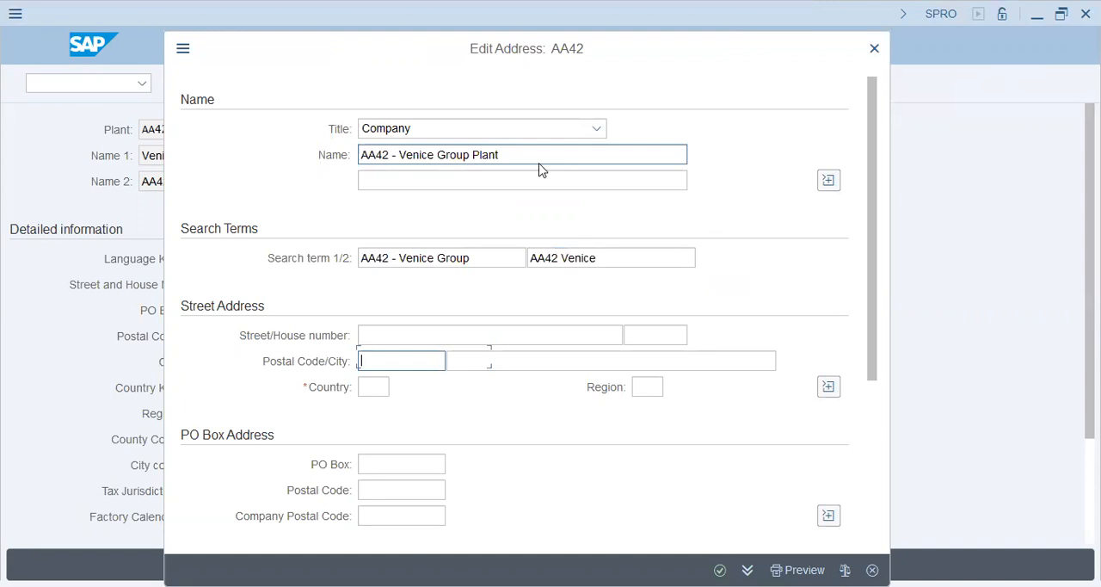
key(Tab)
key(Tab)
text(PK)
key(Tab)
text(IS)
key(Return)
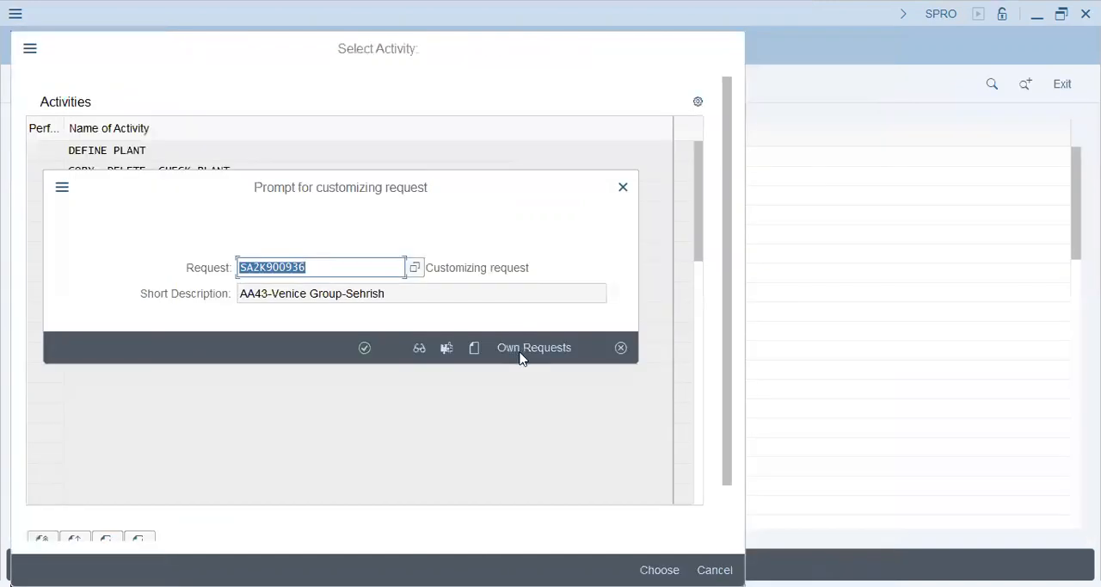
Step: Save the plant under the AA42 Venice Group customizing request SA2K900904 and return to the customizing structure
click(519, 353)
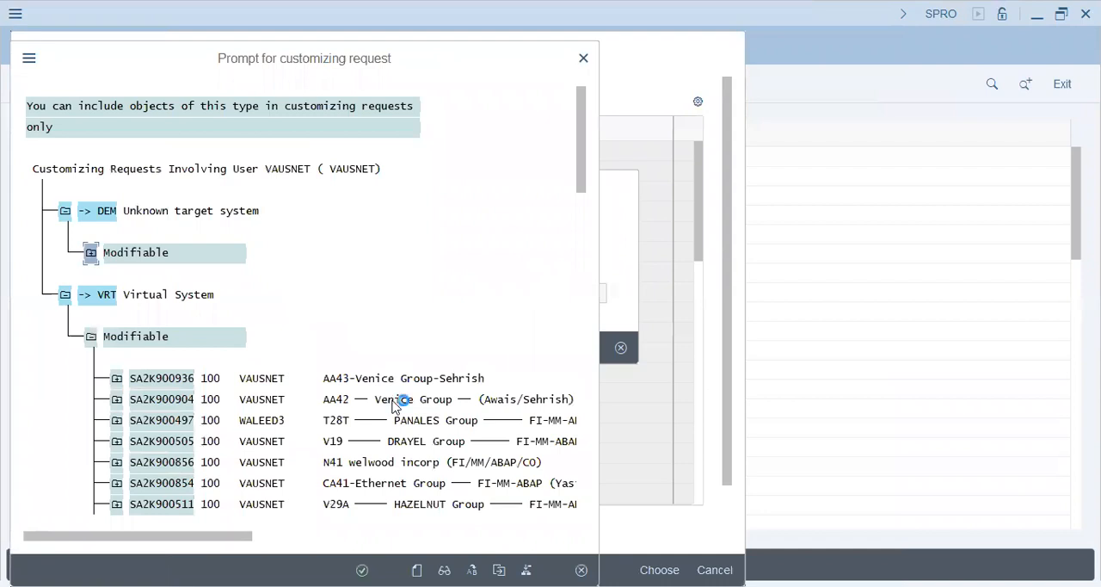
double_click(392, 402)
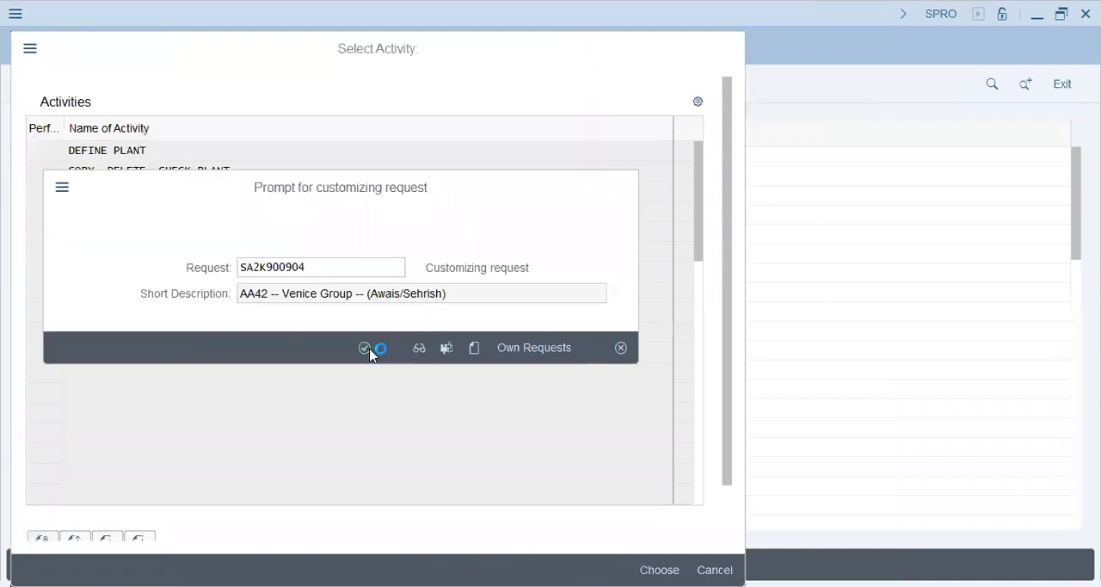
click(365, 349)
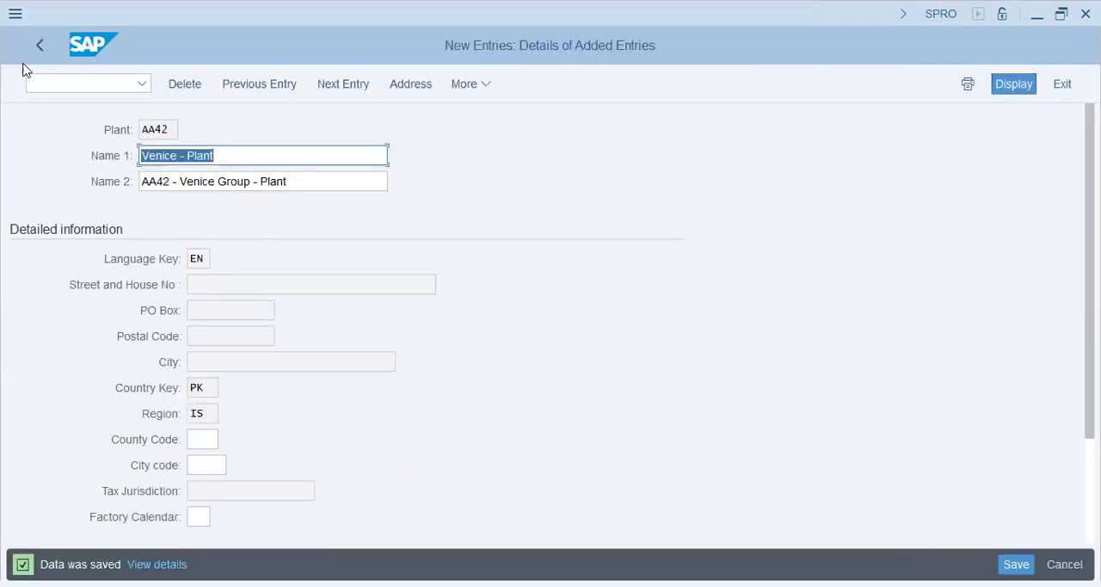
click(43, 50)
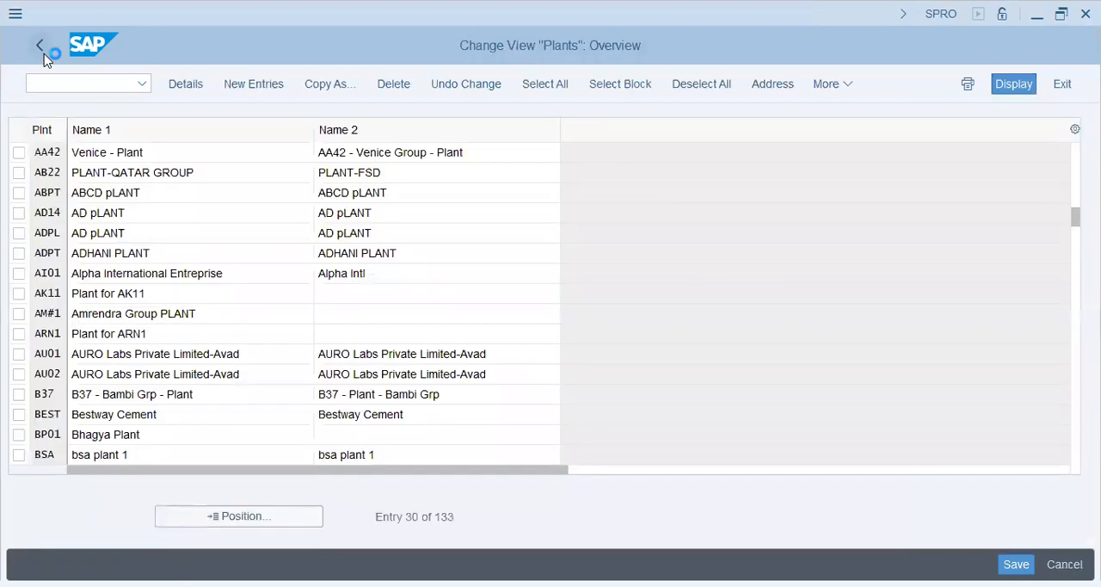
click(42, 50)
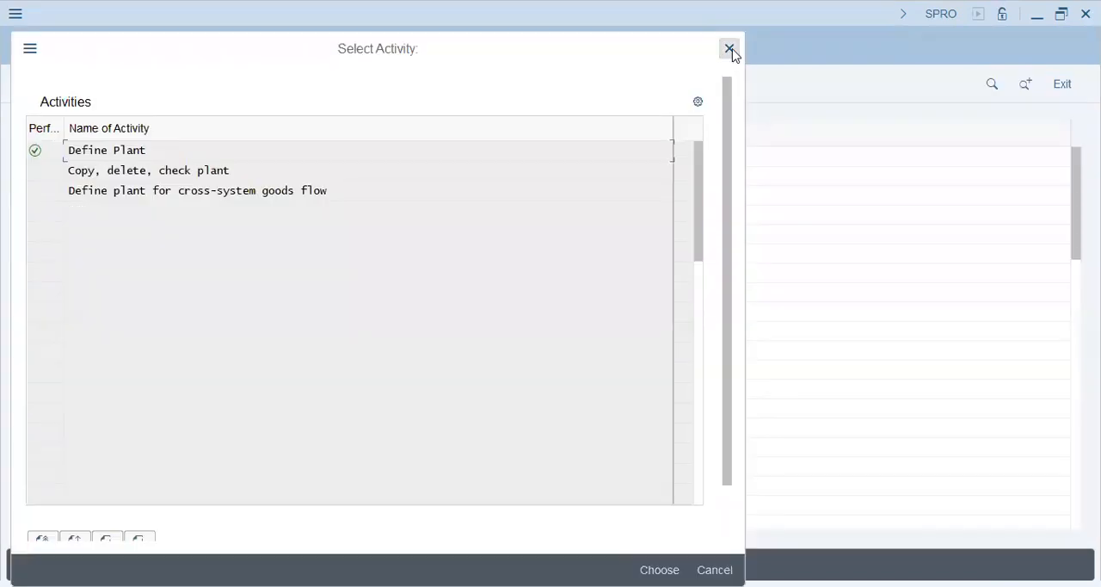
key(Escape)
Step: Add new entries in Define Location for plant AA42: khi named Karachi and LHR named Lahore
click(131, 408)
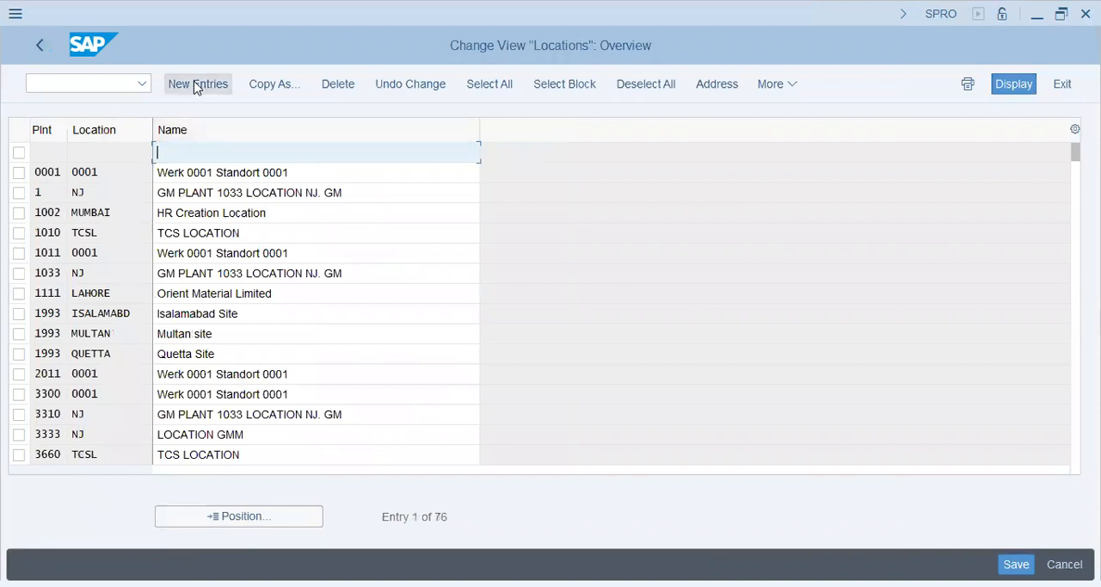
click(197, 84)
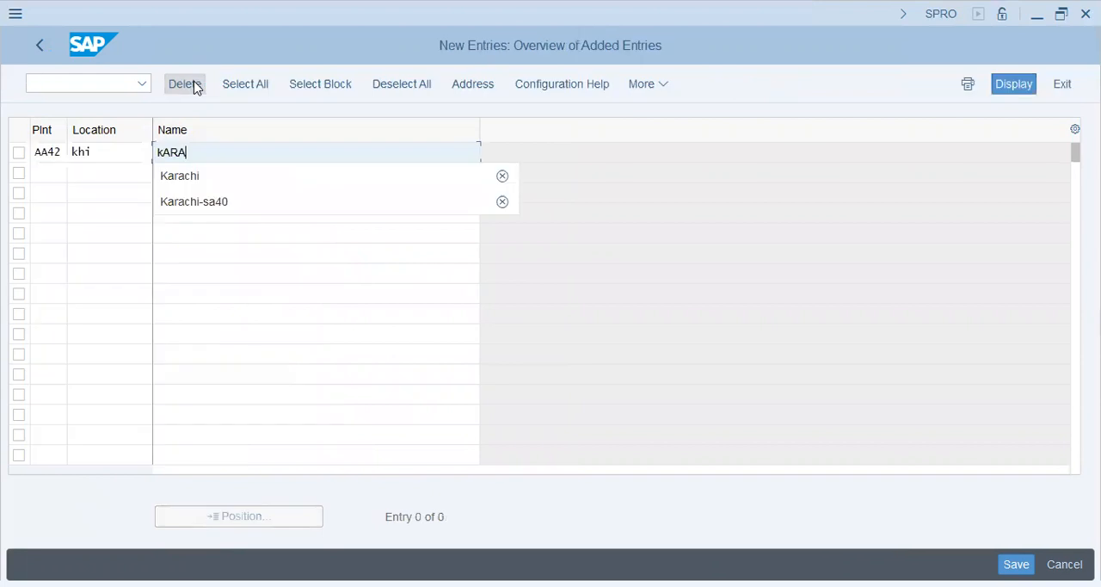
key(BackSpace)
key(BackSpace)
key(BackSpace)
key(BackSpace)
text(Karachi)
key(Tab)
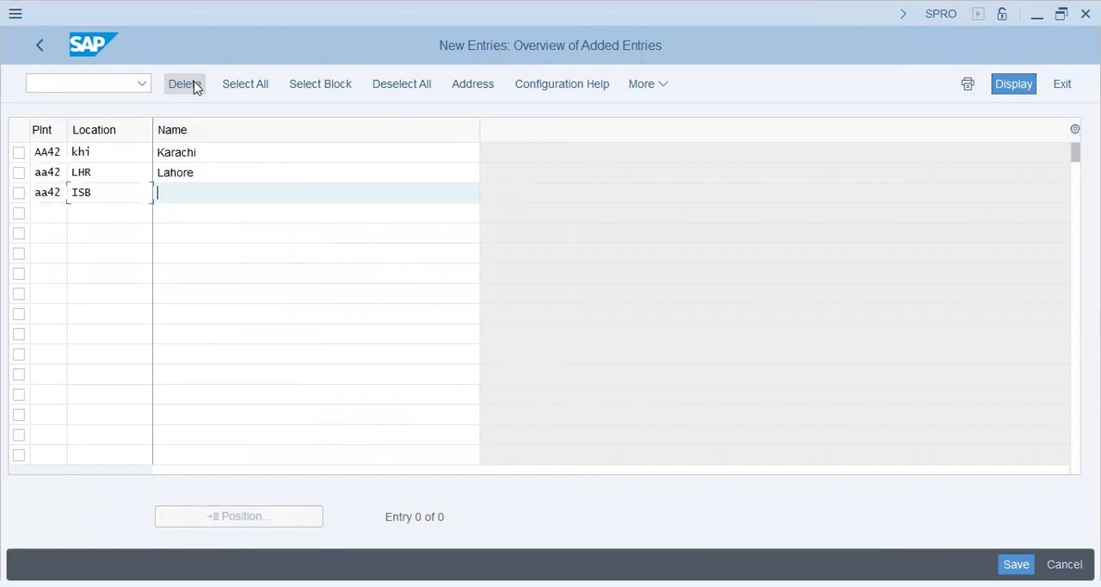
Step: Add location ISB named Islamabad for plant aa42 and confirm the new location entries
text(Islamabad)
key(Return)
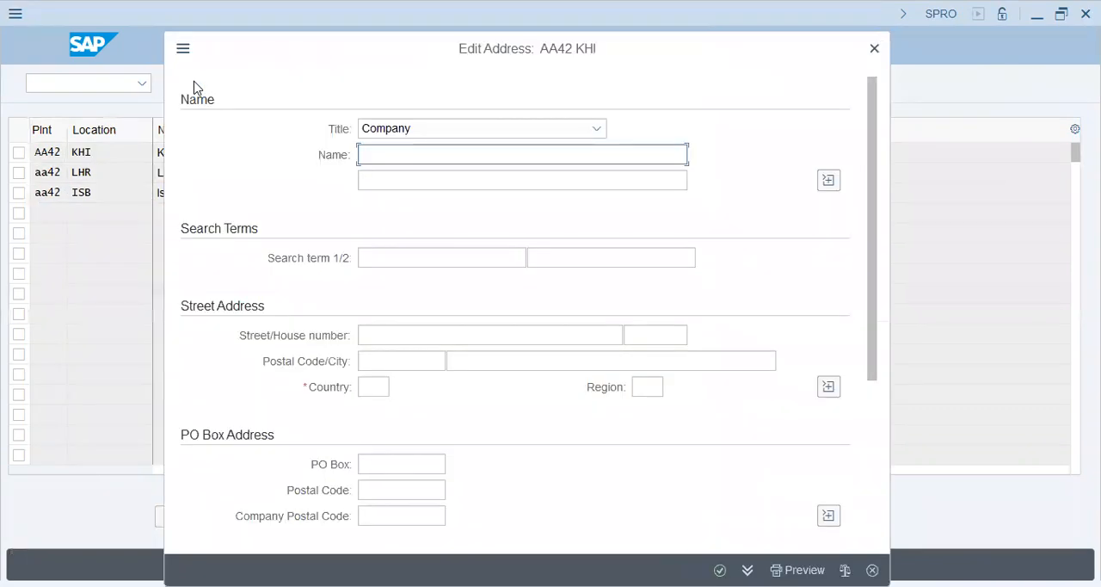
Step: Enter "AA42 - Venice - KHI" as the name in the KHI location address
text(AA42 - K)
key(BackSpace)
text(Venice - KHI)
key(Tab)
key(Tab)
key(Tab)
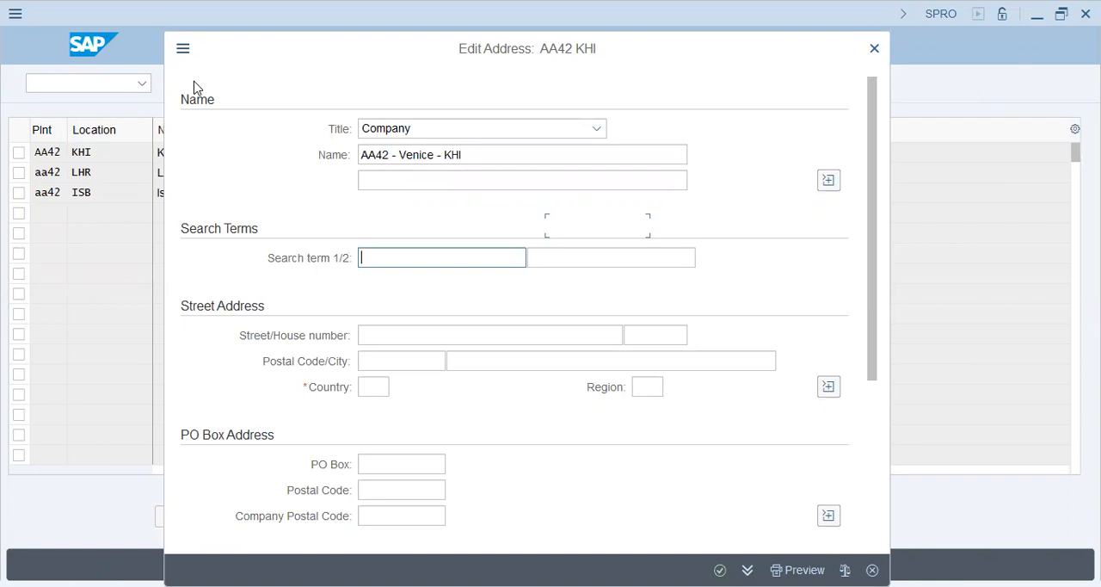
Step: Enter the search terms "AA42 - KHI" and "AA42 KHI" for the KHI location and confirm its address
text(AA42 - KHI)
key(Tab)
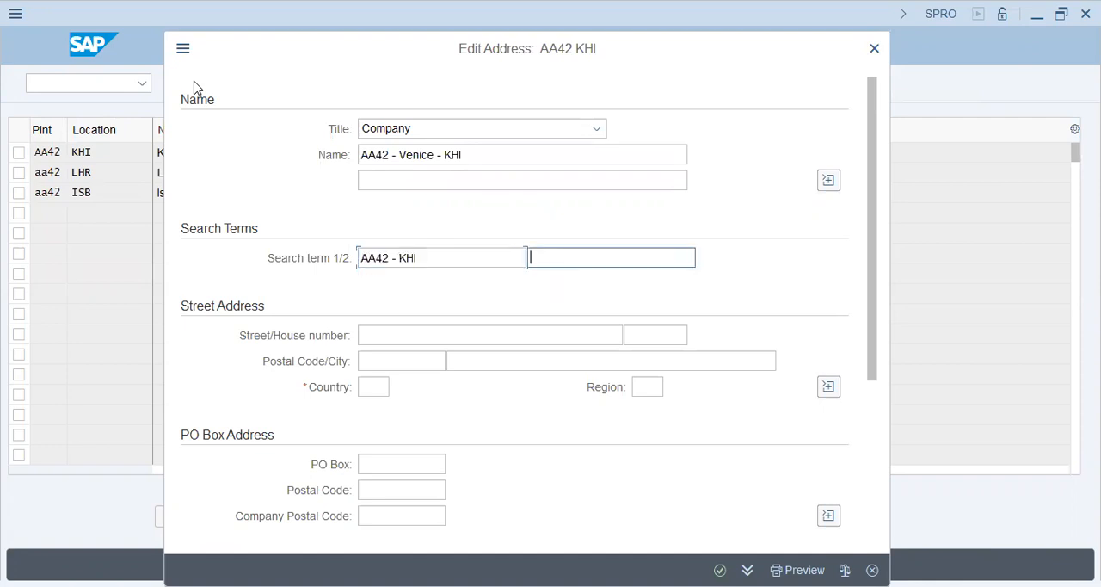
text(AA42 - KHI)
key(BackSpace)
key(BackSpace)
key(BackSpace)
key(BackSpace)
key(BackSpace)
text(KHI)
key(Return)
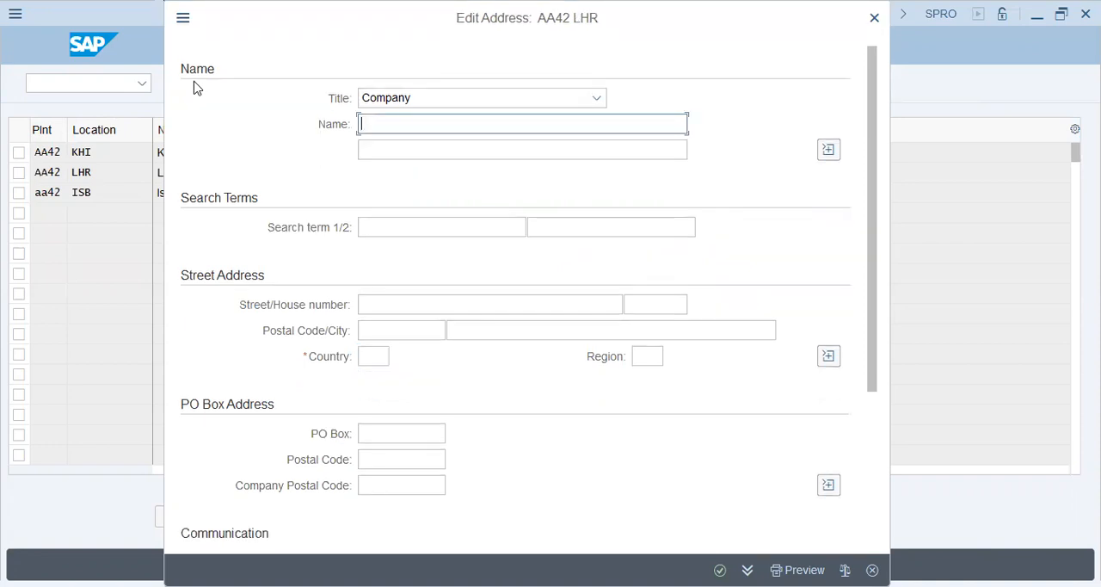
Step: Enter "AA42 - Venice - LHR" as the name in the LHR location address
text(AA4)
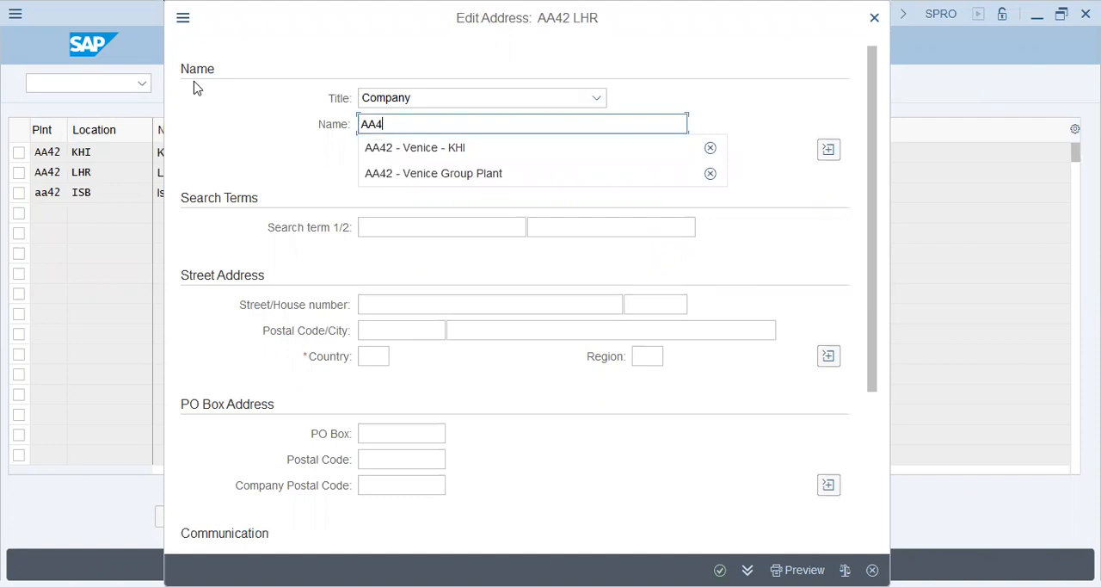
text(2)
key(BackSpace)
key(Down)
key(Return)
key(BackSpace)
key(BackSpace)
key(BackSpace)
text(L)
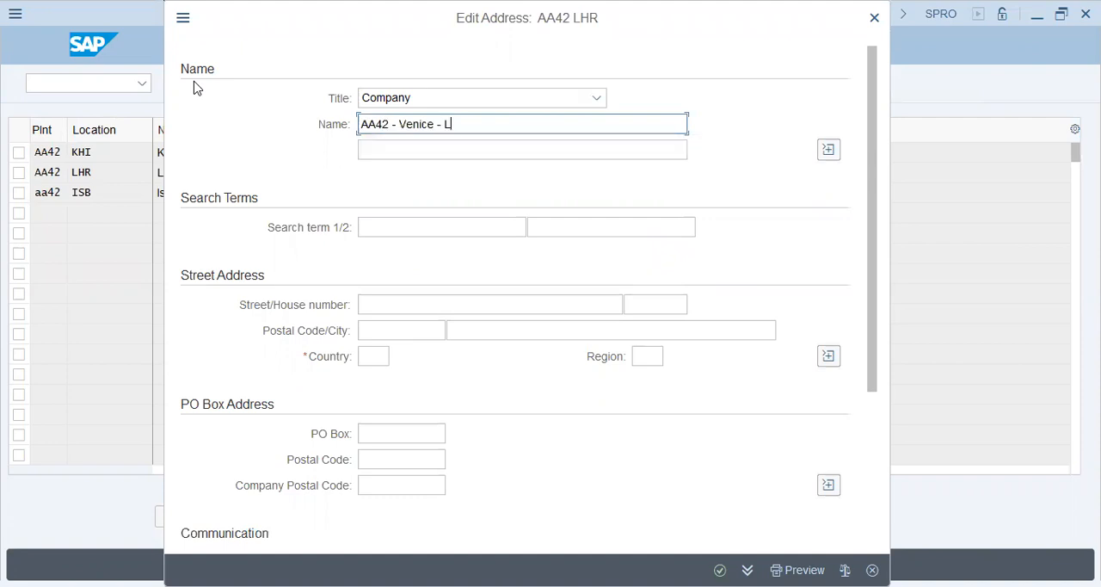
text(HR)
key(Tab)
Step: Enter the search terms "aa42 - lahore" and "AA42 - Lahore" for the LHR location address
text(aa)
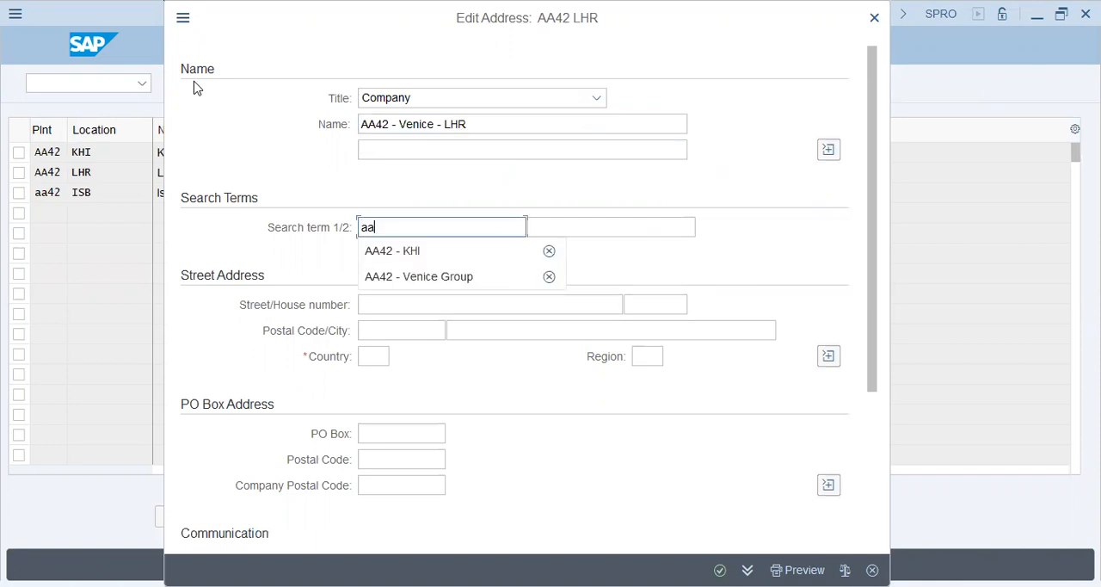
text(42 - l)
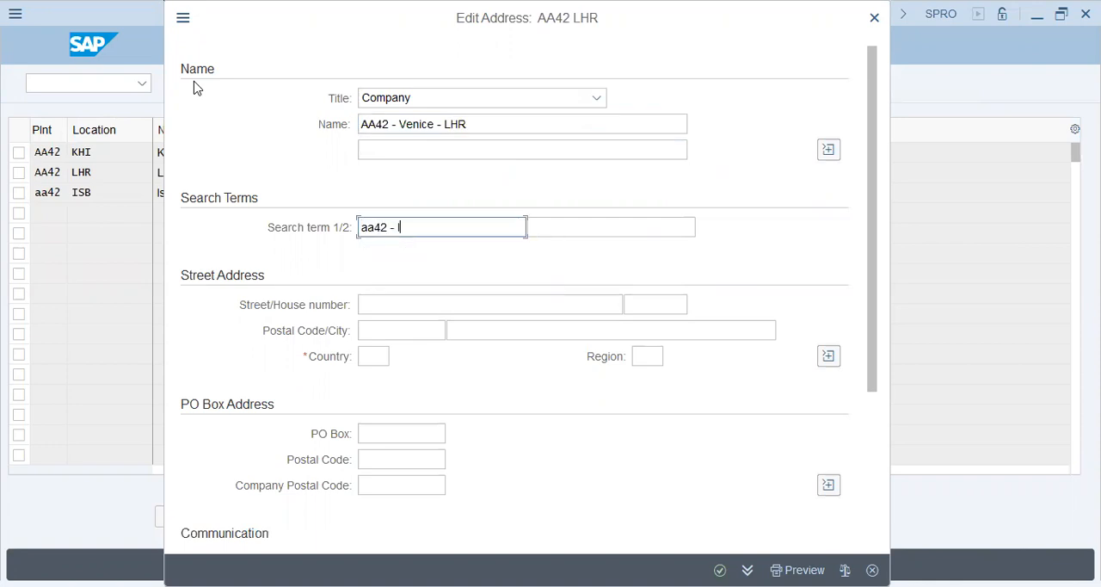
text(a)
text(hore)
key(Tab)
text(AA42 - Lahore)
key(Tab)
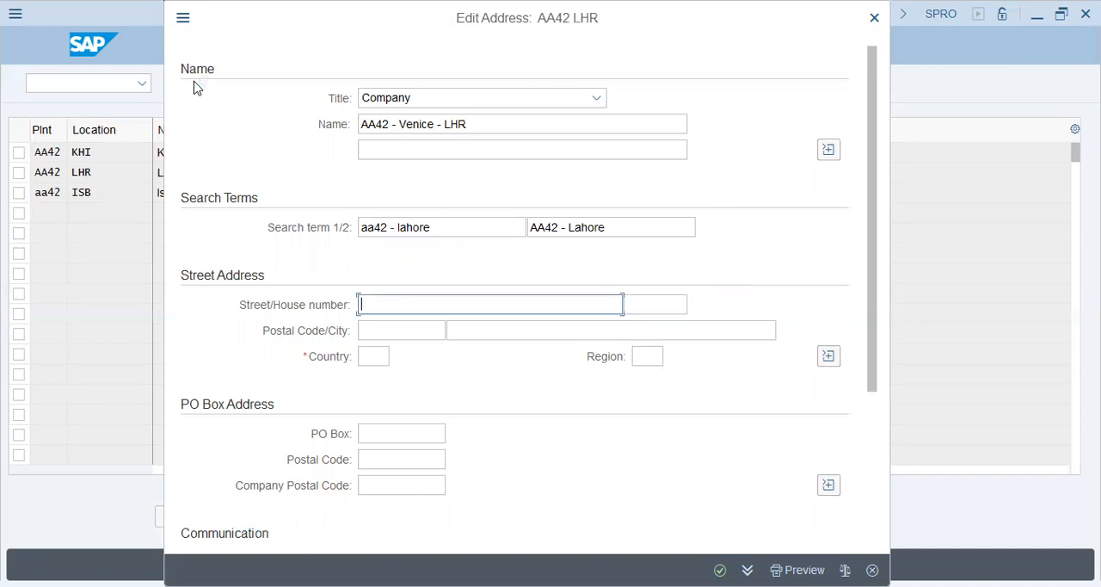
Step: Set the LHR address country to pk and confirm the address
key(Tab)
key(Tab)
key(Tab)
key(Tab)
text(pk)
key(Tab)
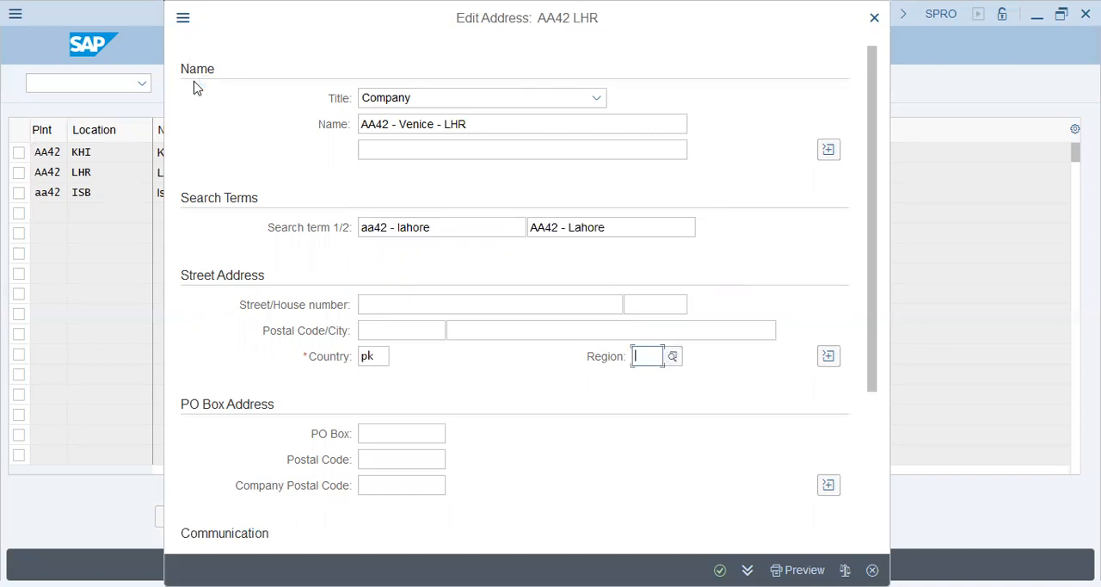
key(Return)
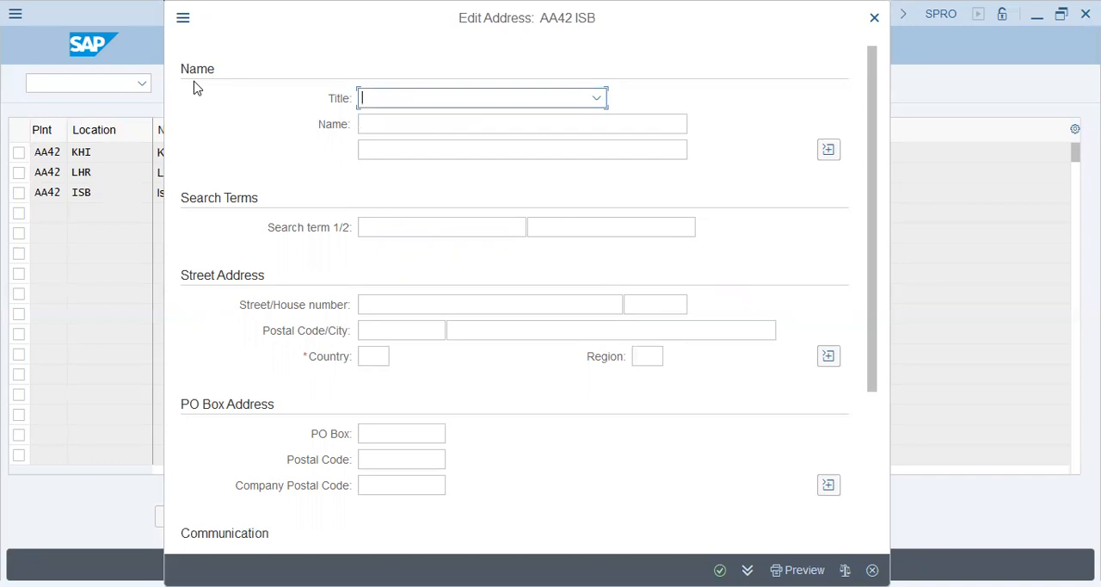
Step: Give the ISB location address the title Company and the name "AA42 - Islamabad"
text(Company)
key(Tab)
text(AA42 -)
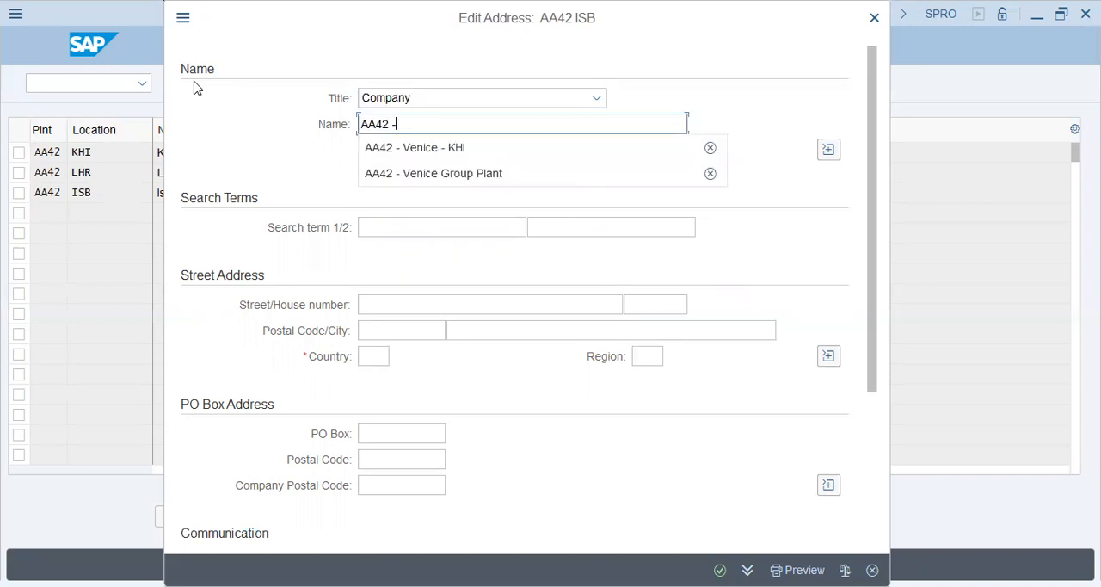
text( Isa)
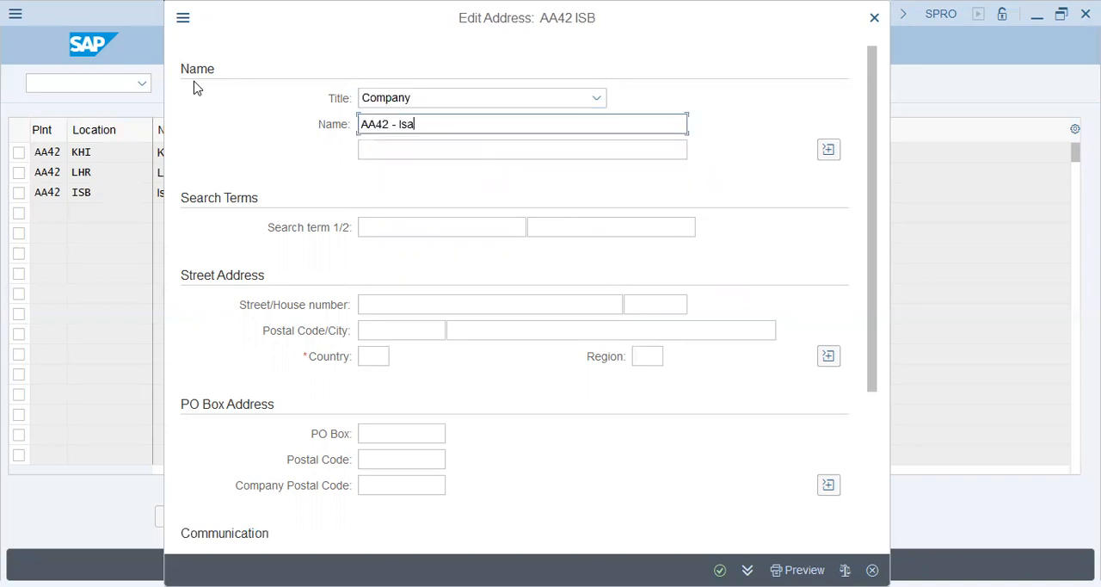
key(BackSpace)
text(lamabad)
key(Tab)
key(Tab)
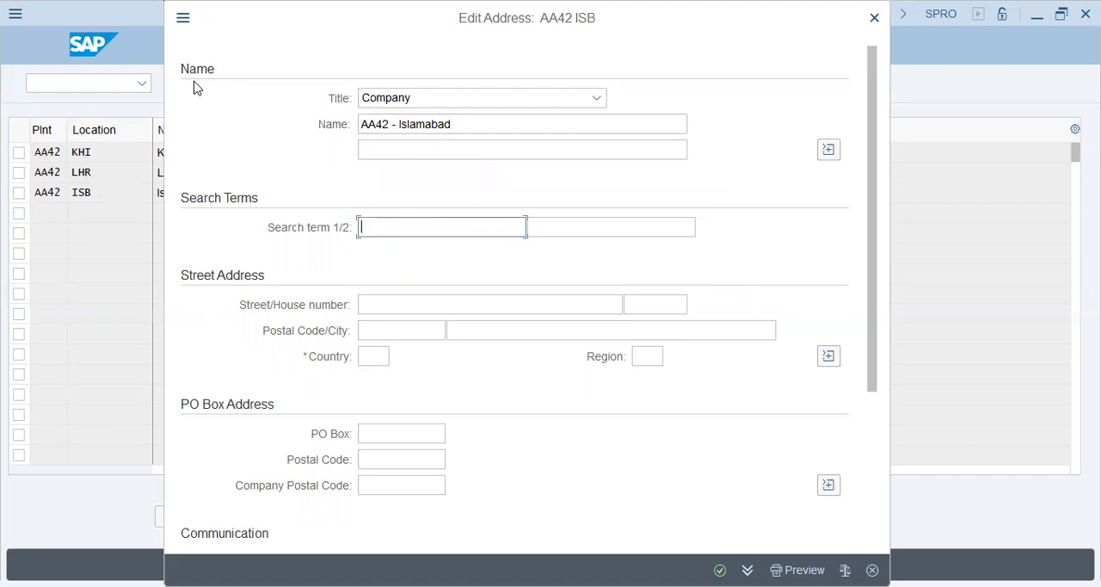
Step: Enter the search terms "AA42 - ISB" and "AA42 Islamabad" for the ISB location and confirm its address
text(AA42 - ISB)
key(Tab)
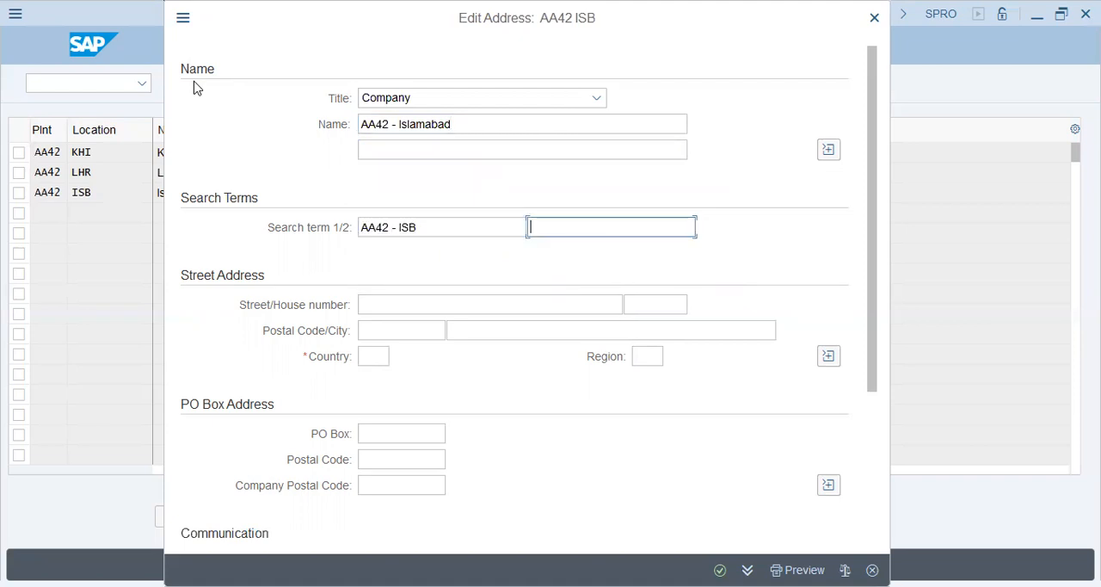
text(AA42)
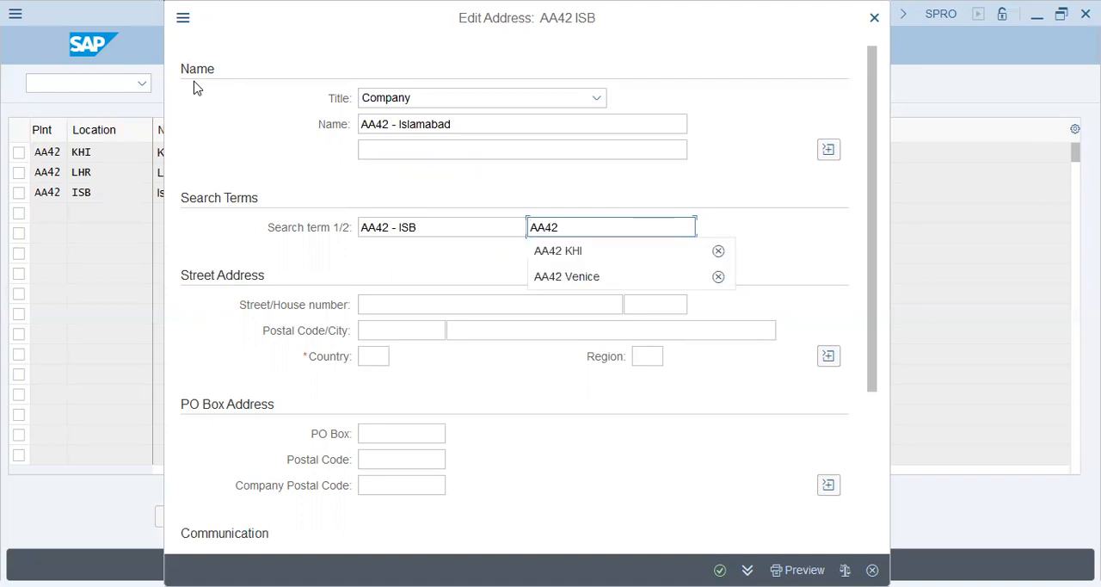
text( Islam)
key(Tab)
key(Tab)
key(Tab)
key(Tab)
key(Tab)
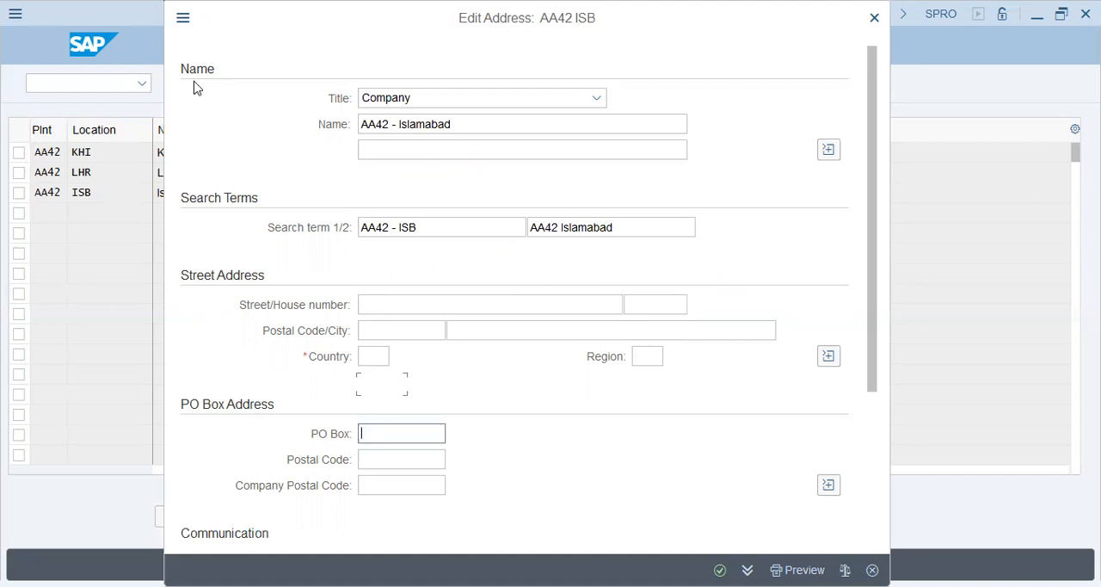
key(Return)
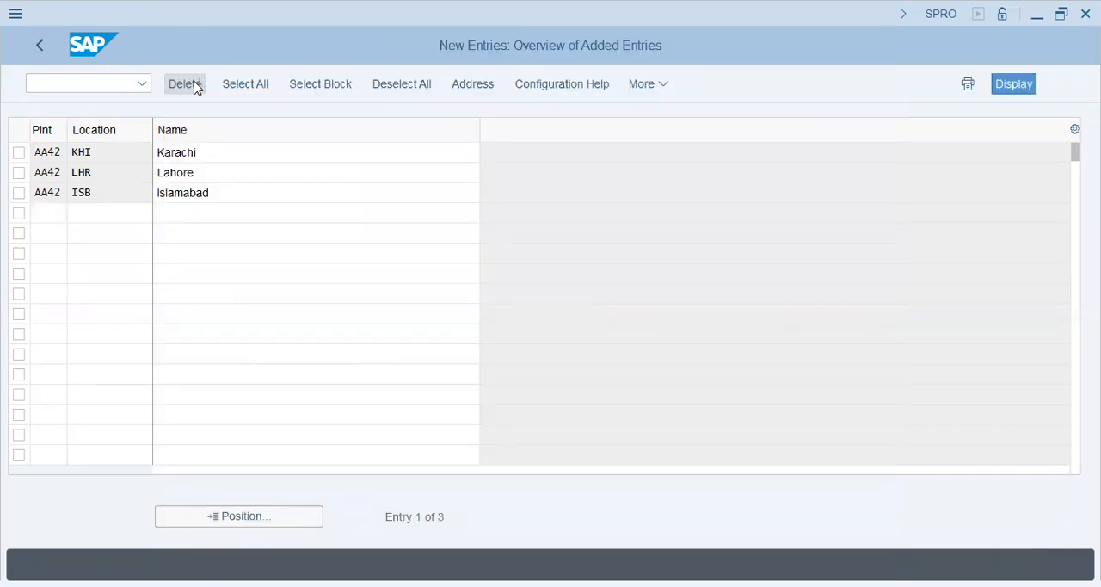
Step: Save the three locations under customizing request SA2K900904 and return to the customizing structure
click(184, 83)
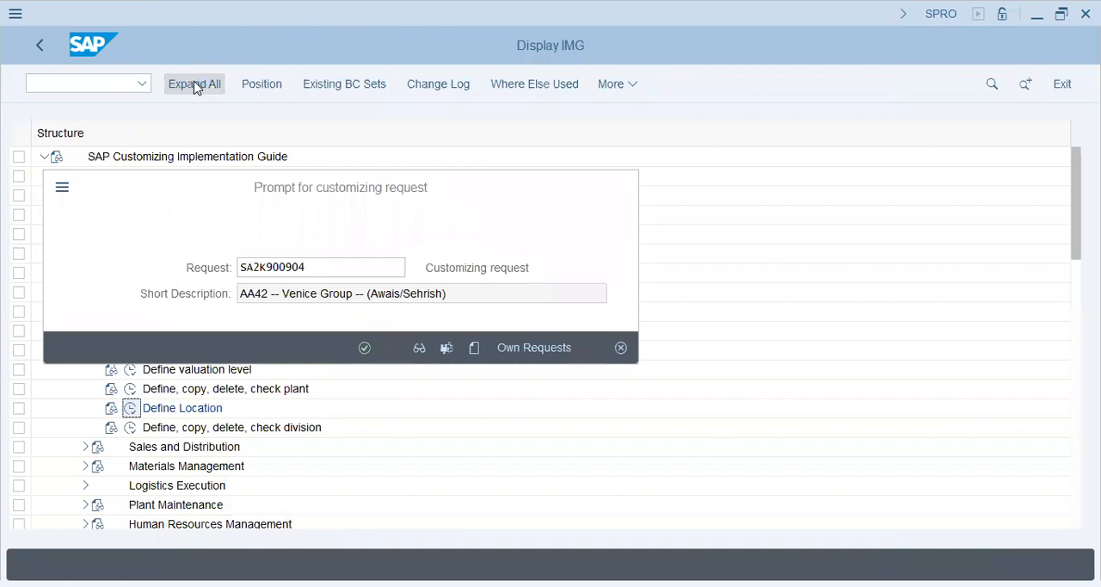
key(Return)
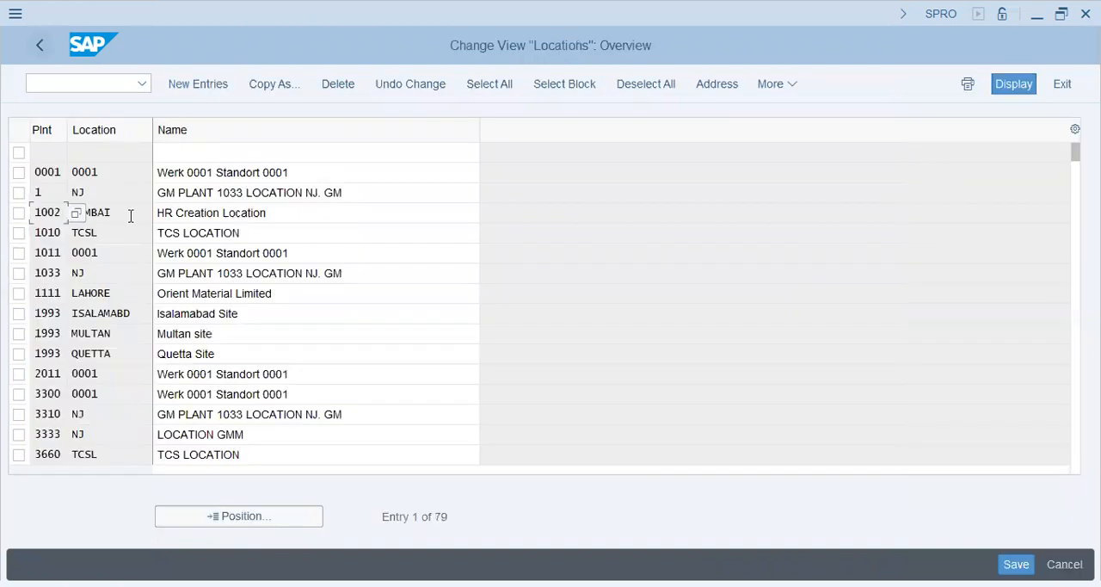
click(36, 45)
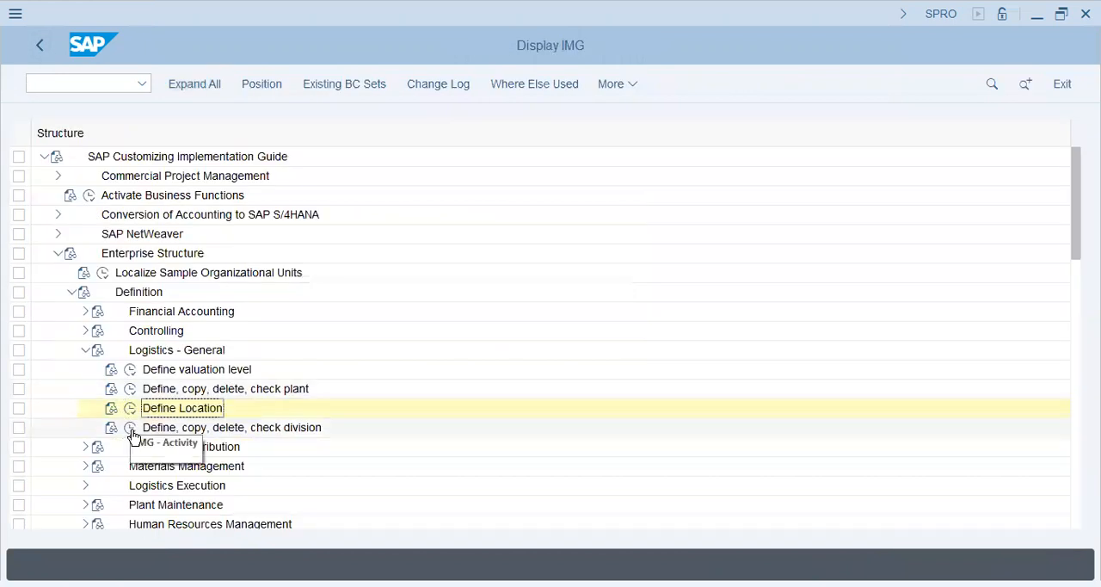
Step: Open the Define Division activity under Logistics - General to review the divisions, and return to the customizing structure
click(131, 429)
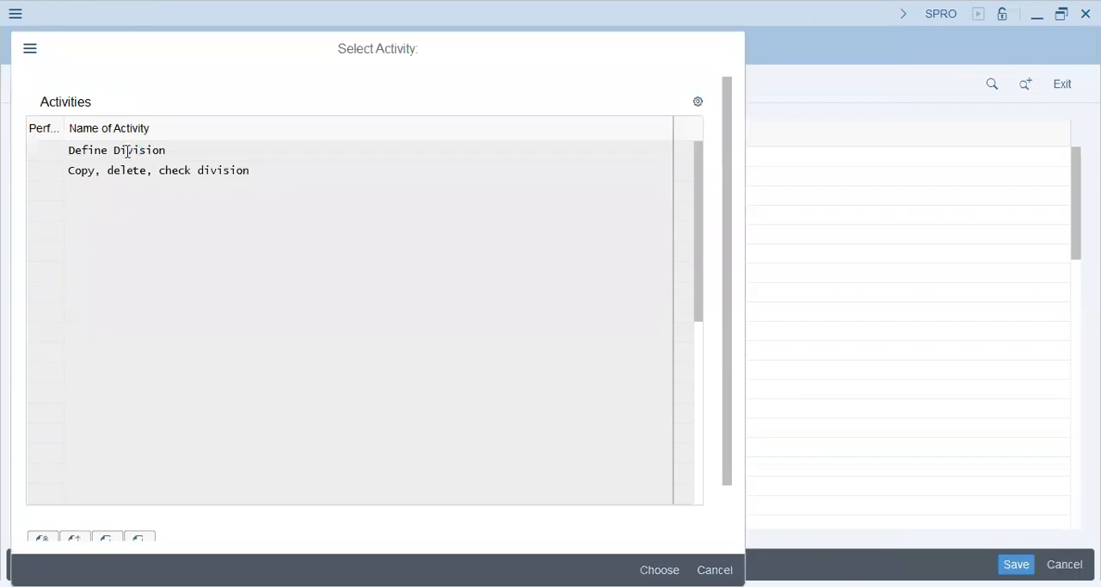
double_click(127, 151)
click(158, 314)
drag(152, 397, 222, 397)
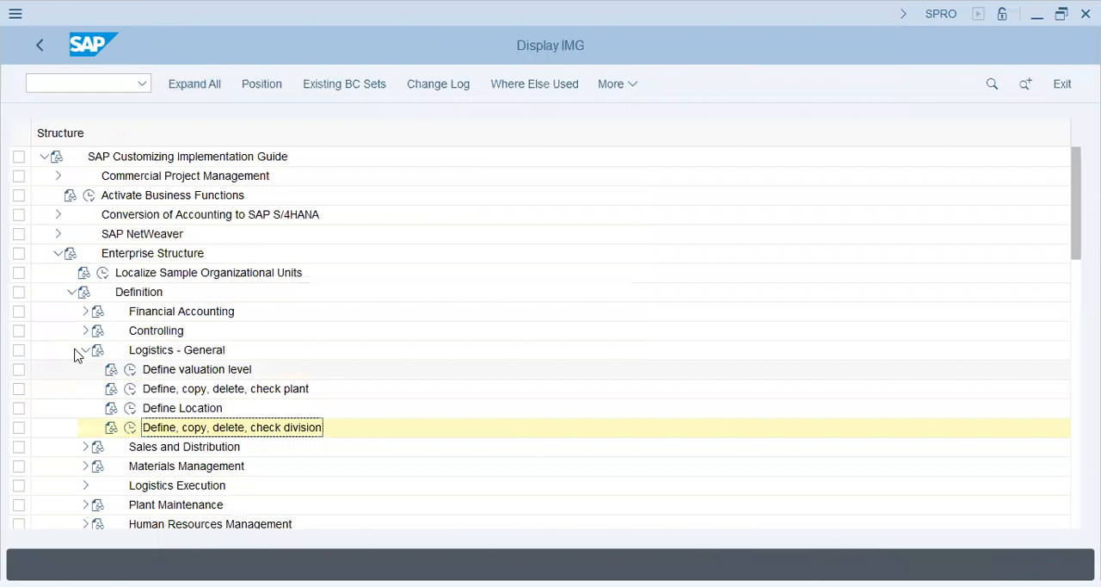
Step: Collapse Logistics - General, expand Sales and Distribution and open the Define Sales Organization activity
click(85, 351)
click(86, 369)
click(130, 388)
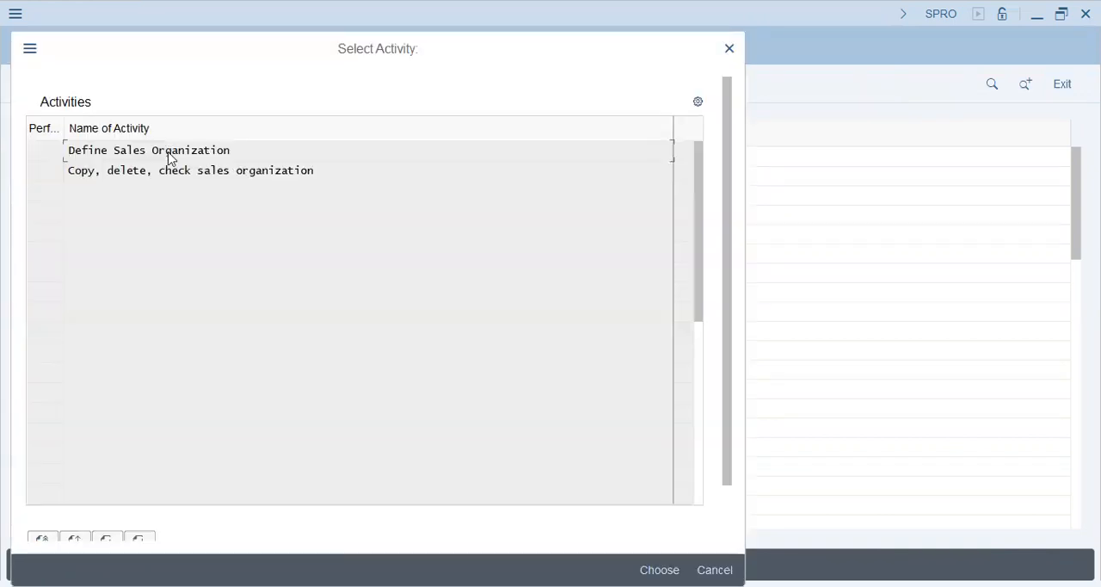
double_click(170, 152)
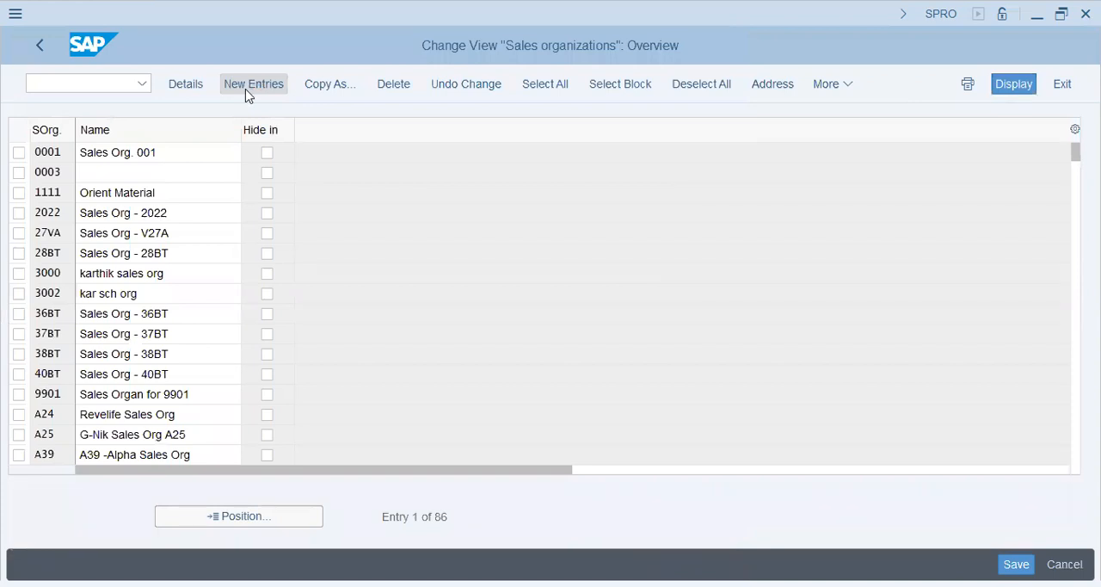
Step: Create a new sales organization entry AA42 named "Venice - Sales Org"
click(253, 83)
text(AA42)
key(Tab)
text(Venice - Sales )
text(Org A)
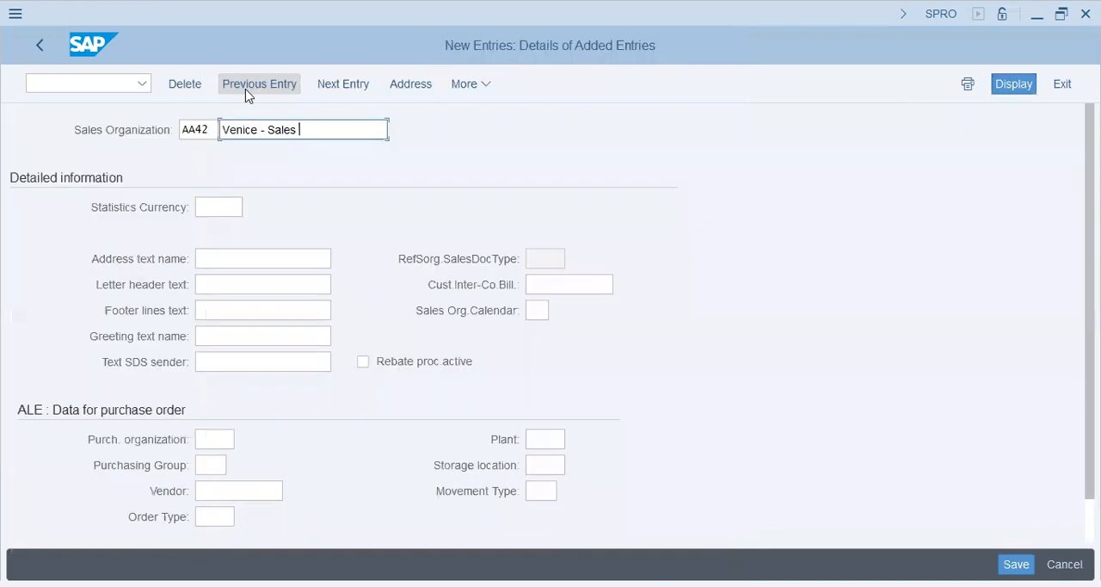
key(BackSpace)
Step: Set the plant to AA42 in the sales organization's ALE purchase order data
key(Tab)
key(Tab)
key(Tab)
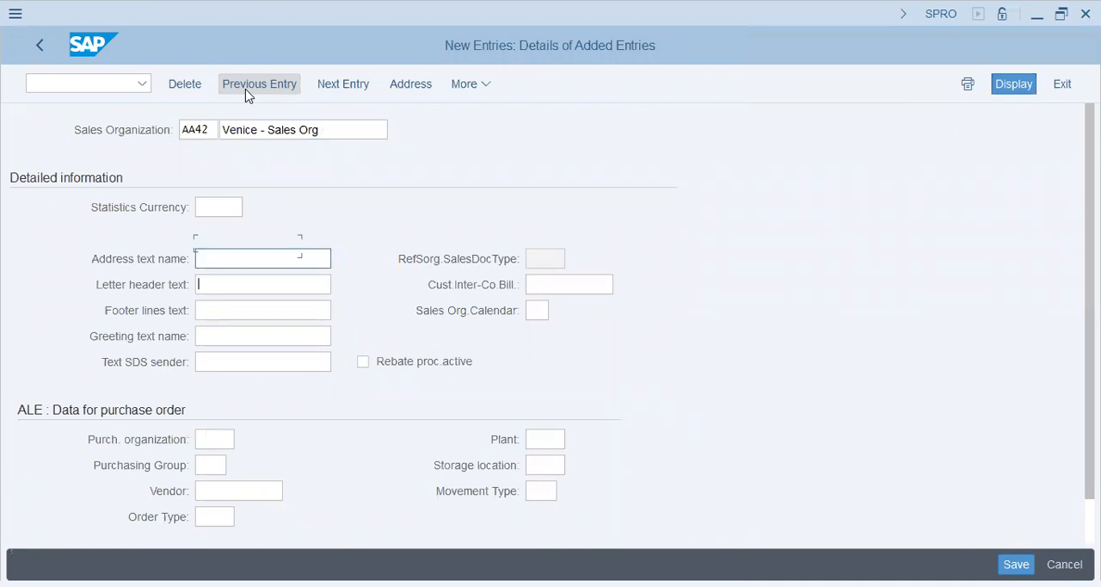
key(Tab)
key(Tab)
key(Tab)
key(Tab)
key(Tab)
key(Tab)
key(Tab)
key(Tab)
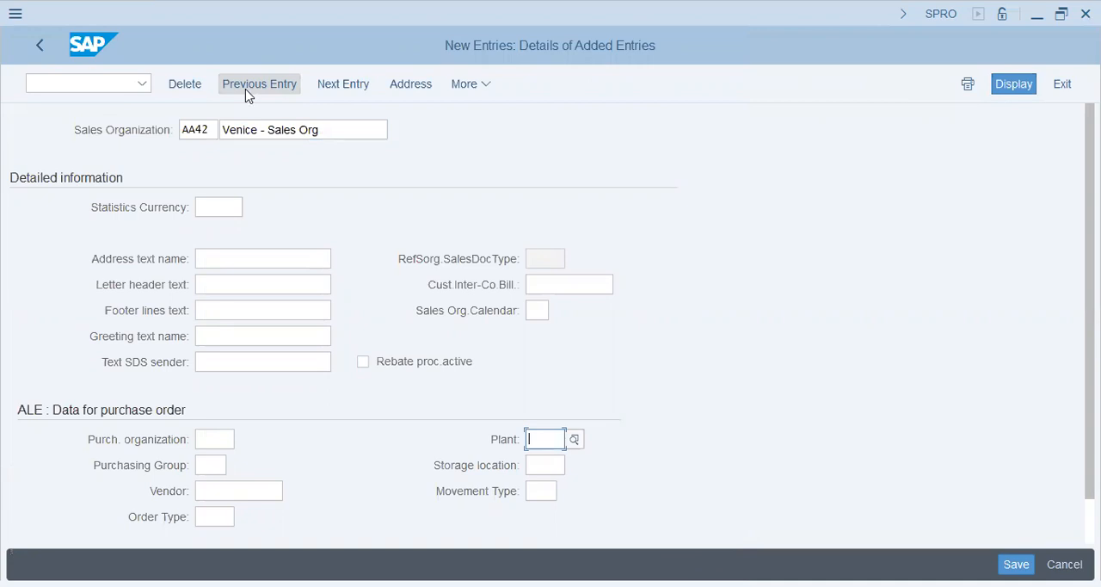
text(AA42)
key(Tab)
key(Tab)
key(Tab)
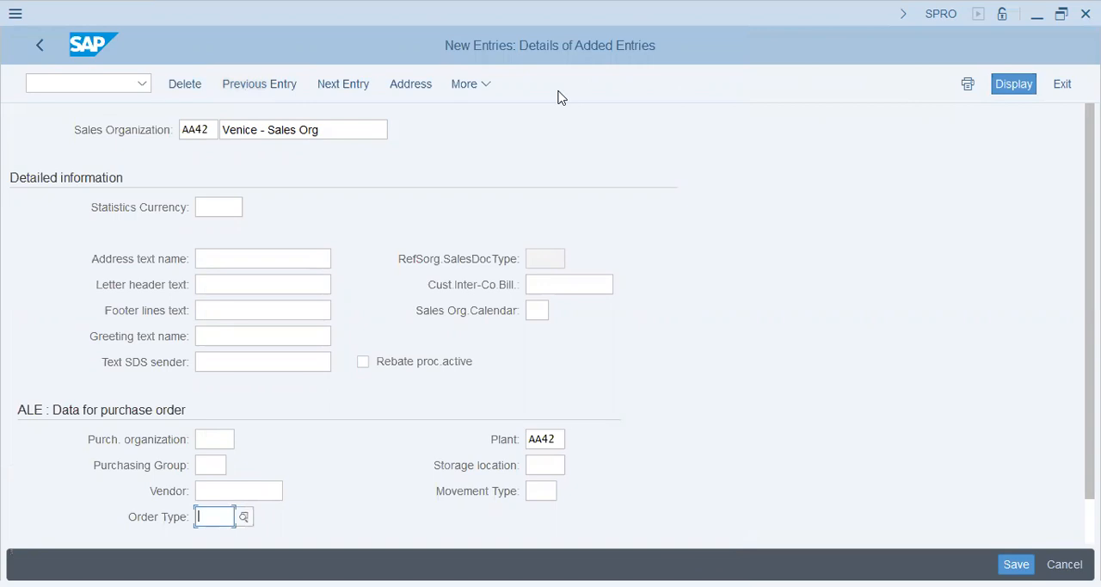
Step: Save the AA42 sales organization and return to the customizing structure
key(ctrl+s)
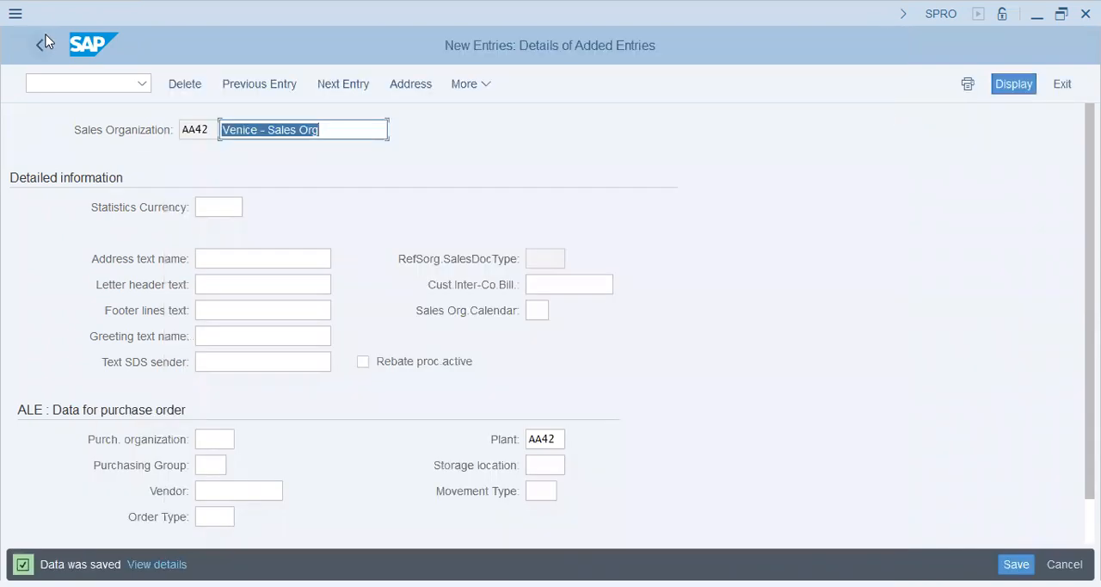
click(44, 43)
click(44, 47)
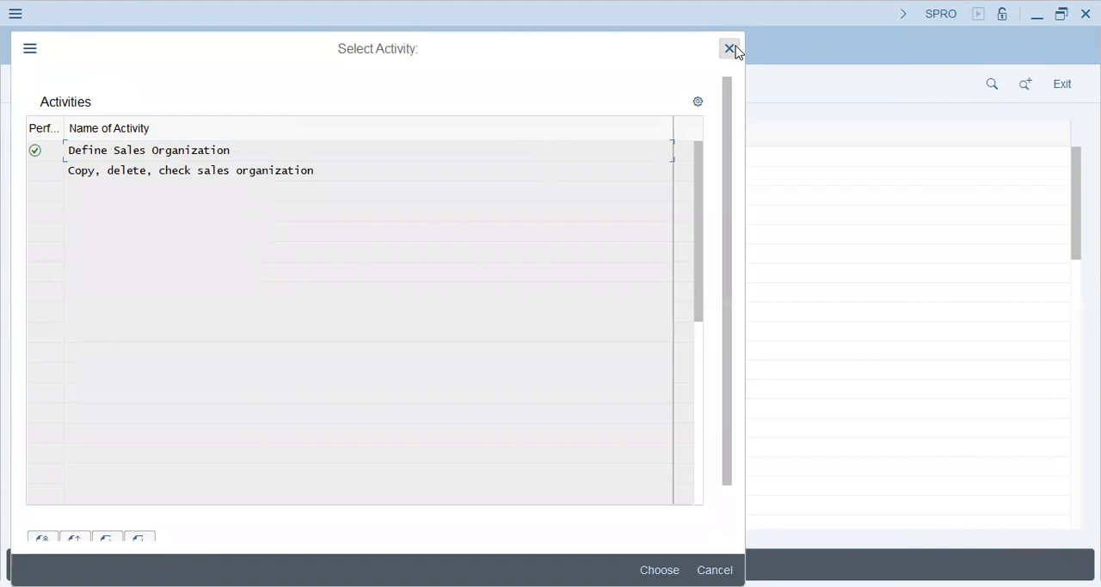
click(731, 49)
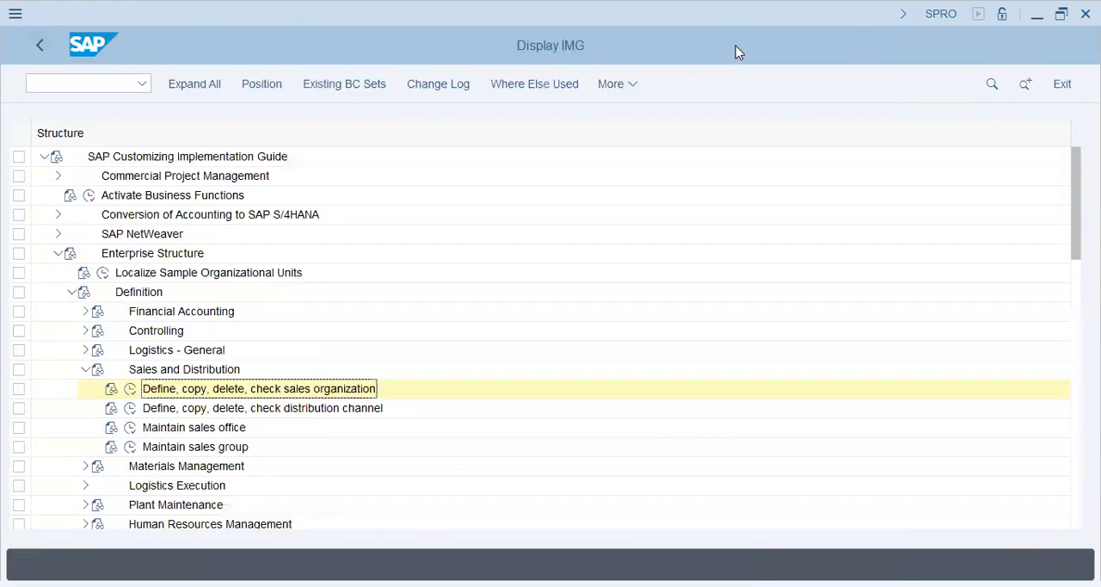
Step: Open the distribution channel definition to review the existing channels, and return to the customizing structure
click(130, 408)
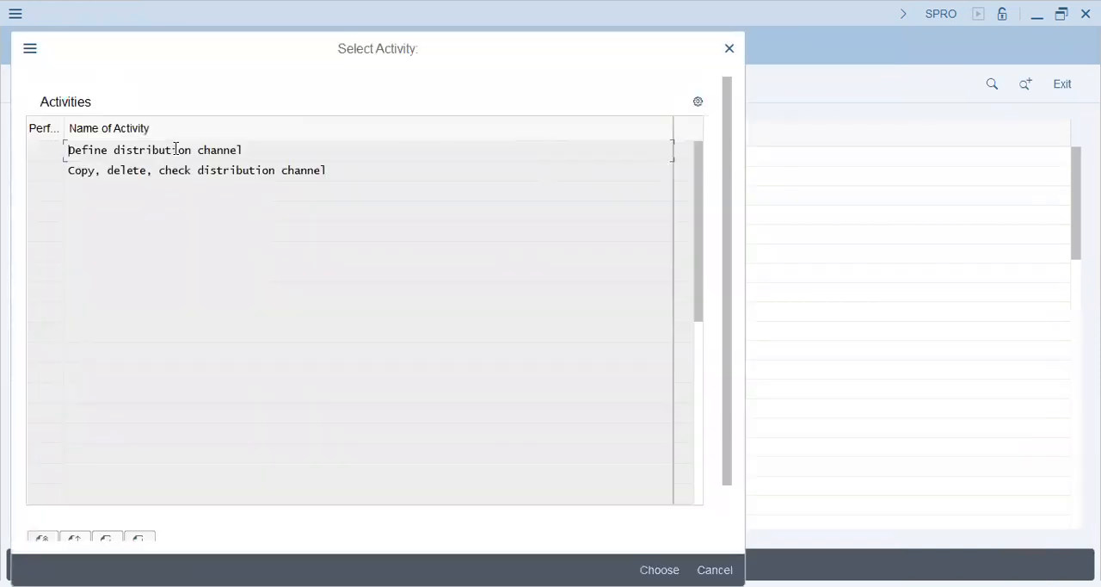
double_click(176, 149)
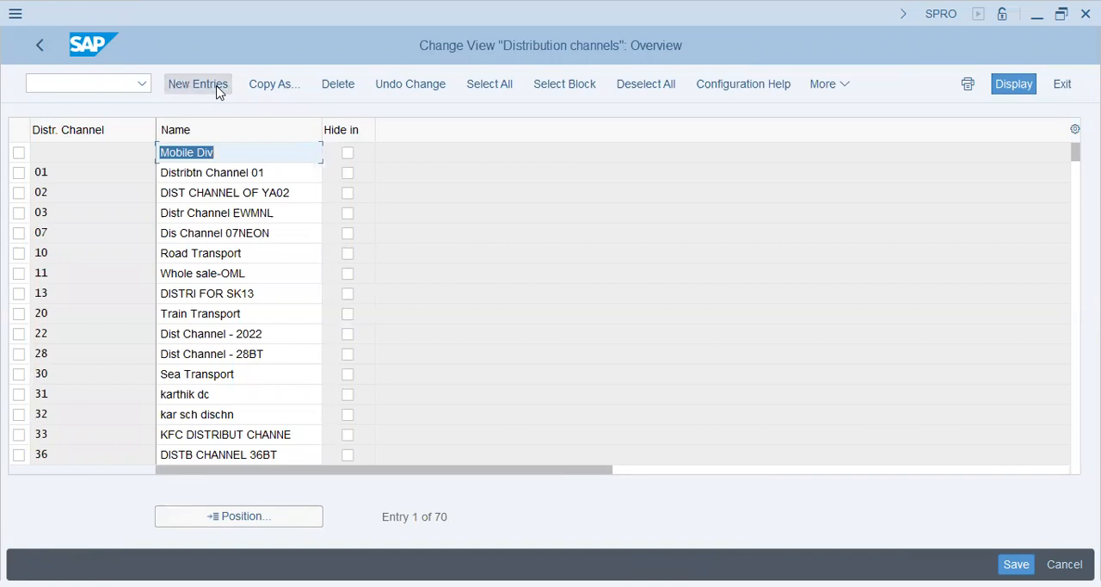
click(40, 47)
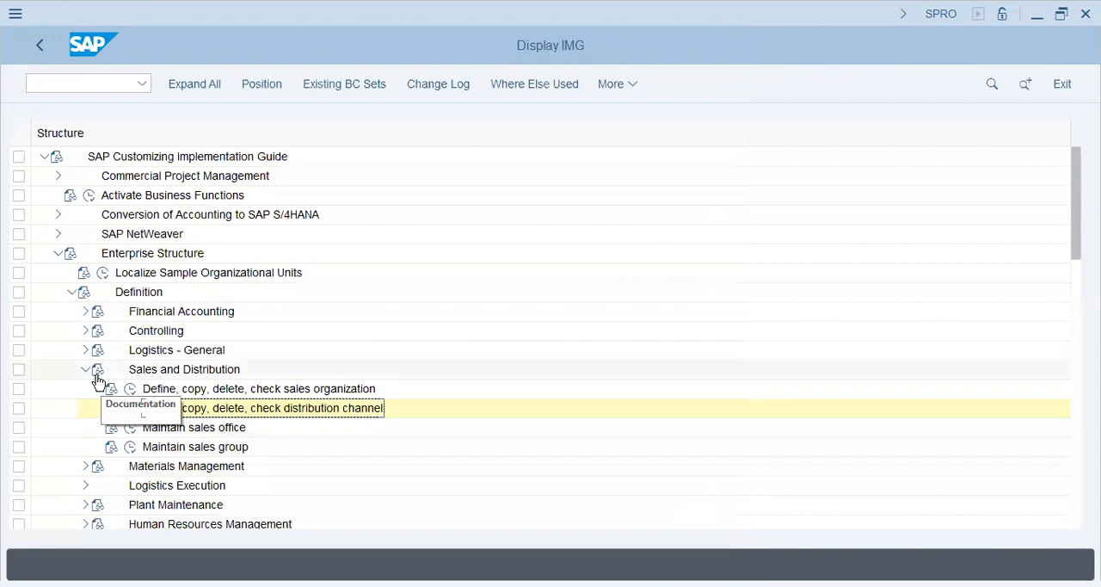
Step: Open the storage location maintenance under the Materials Management definitions for plant AA42
click(85, 370)
click(85, 389)
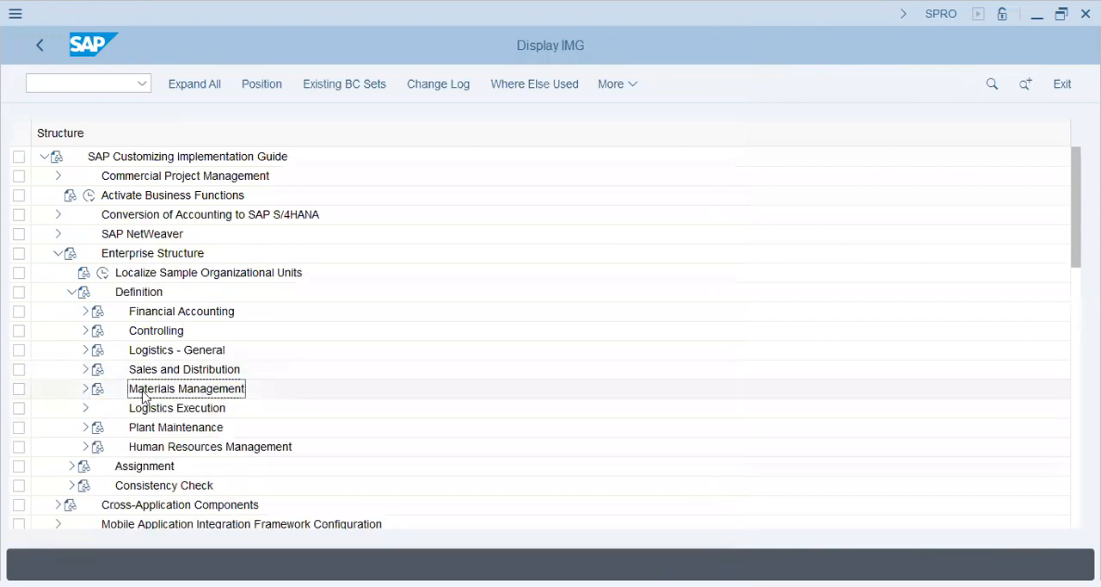
click(128, 429)
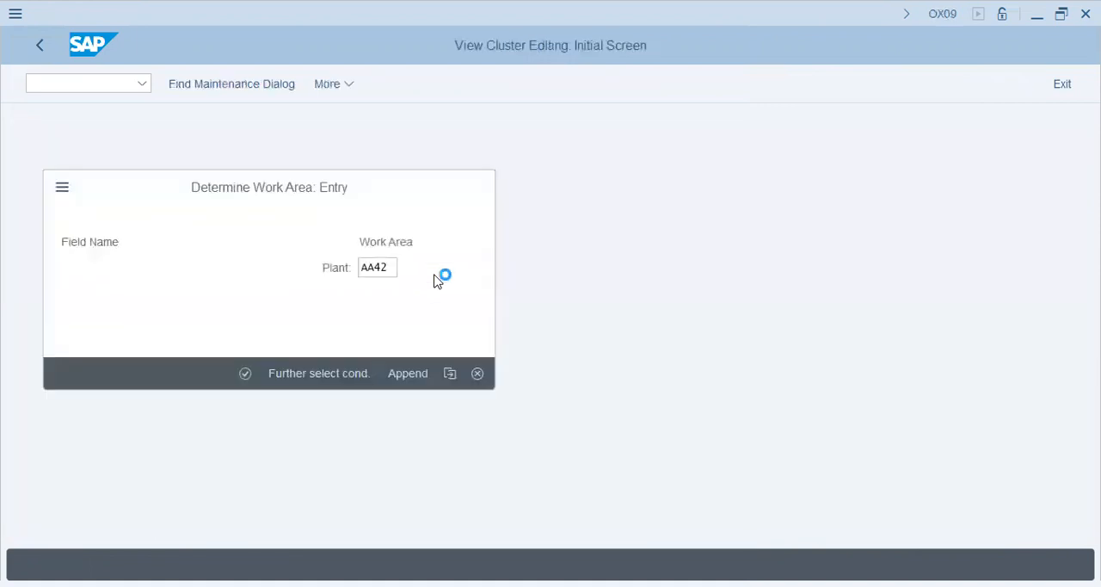
key(Return)
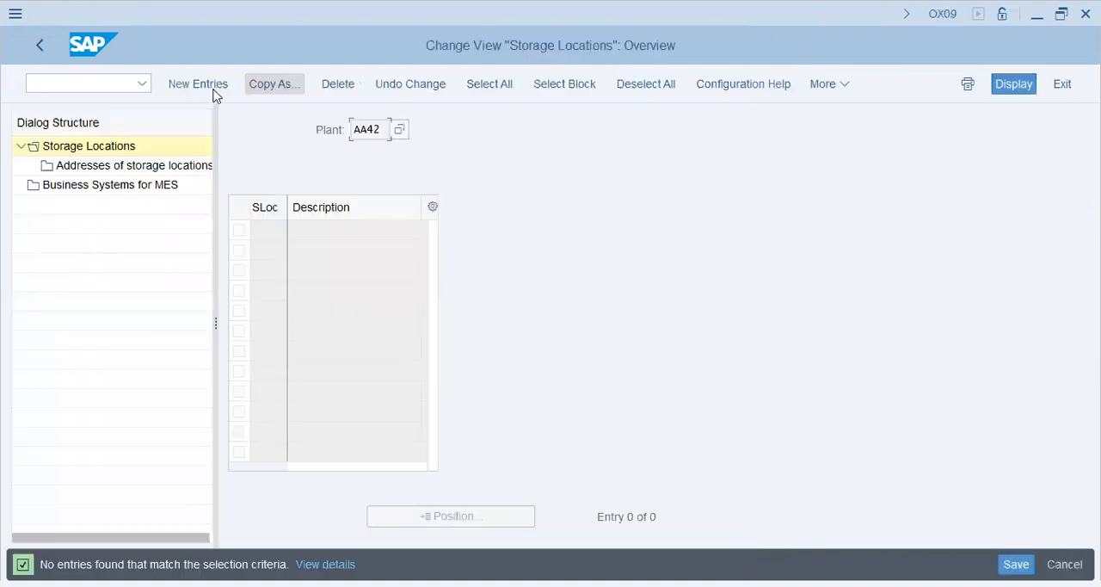
Step: Create a new storage location KHI with the description "Karachi - AA42" and return to the storage locations overview
click(199, 84)
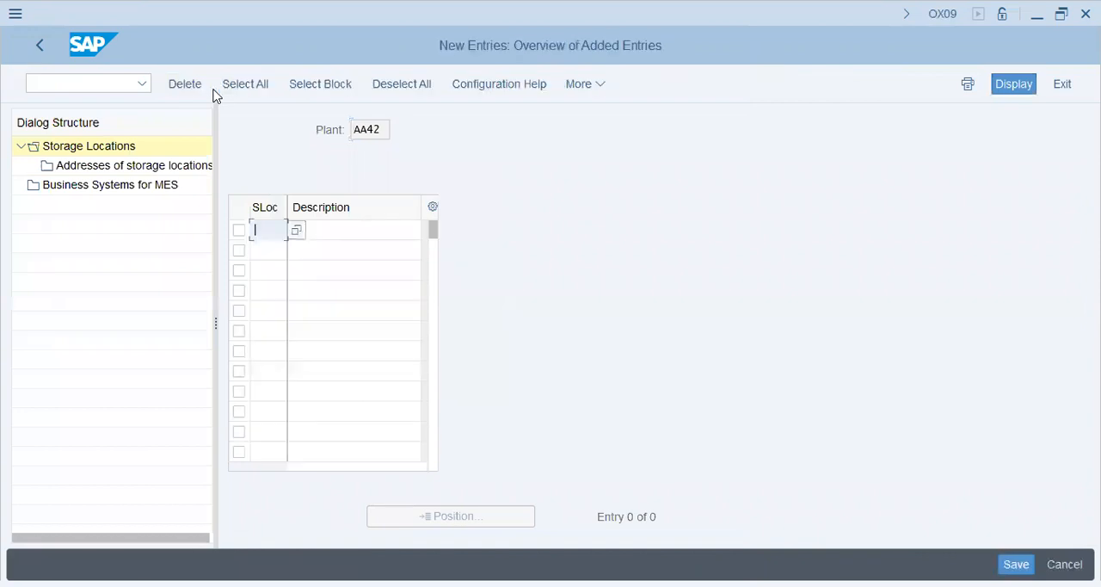
text(KHI)
key(Tab)
text(K)
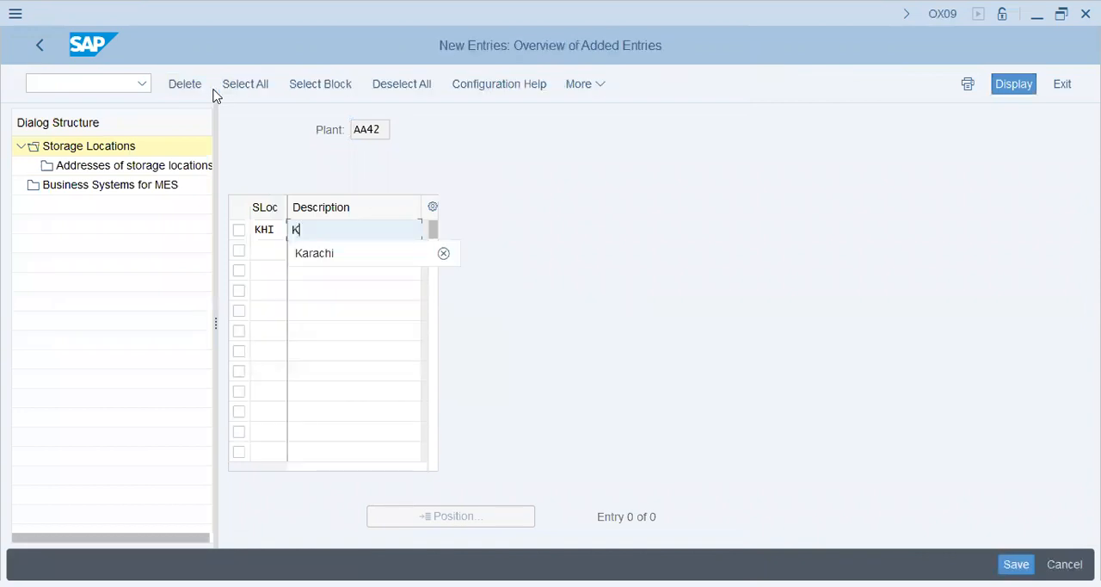
text(arachi - )
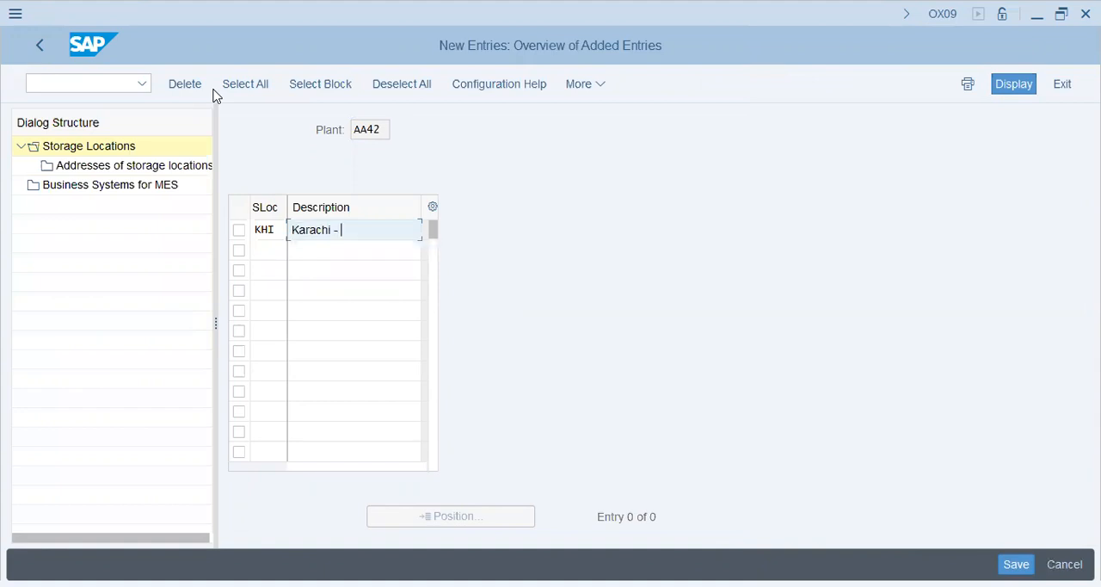
text(aa42)
key(BackSpace)
key(BackSpace)
key(BackSpace)
key(BackSpace)
text(AA42)
key(Return)
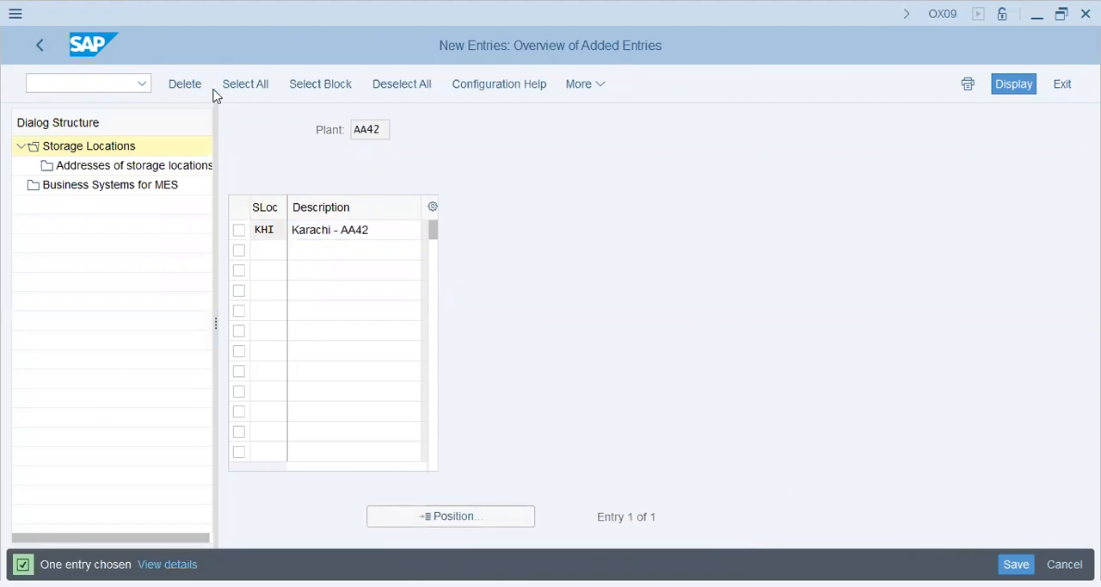
click(41, 46)
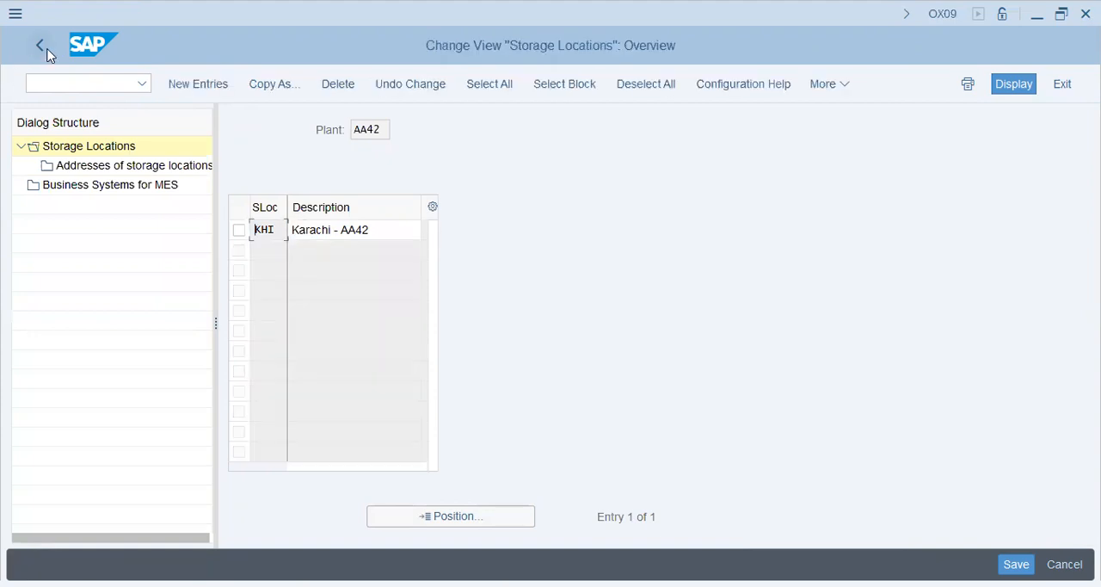
Step: Open the purchasing organization maintenance and start a new entry with the code AA42
click(133, 448)
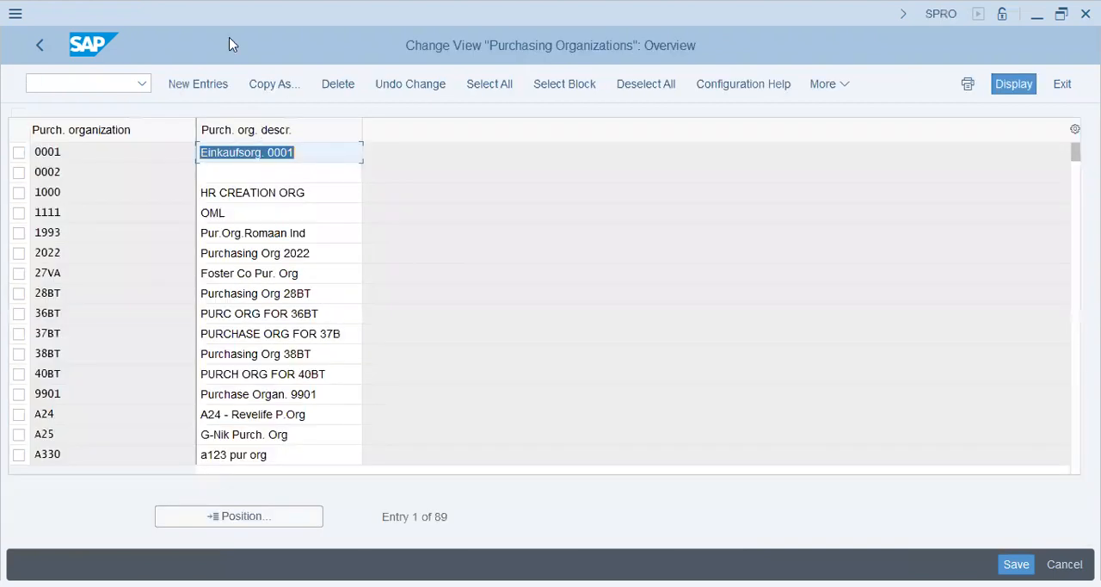
click(197, 89)
text(AA42)
key(Tab)
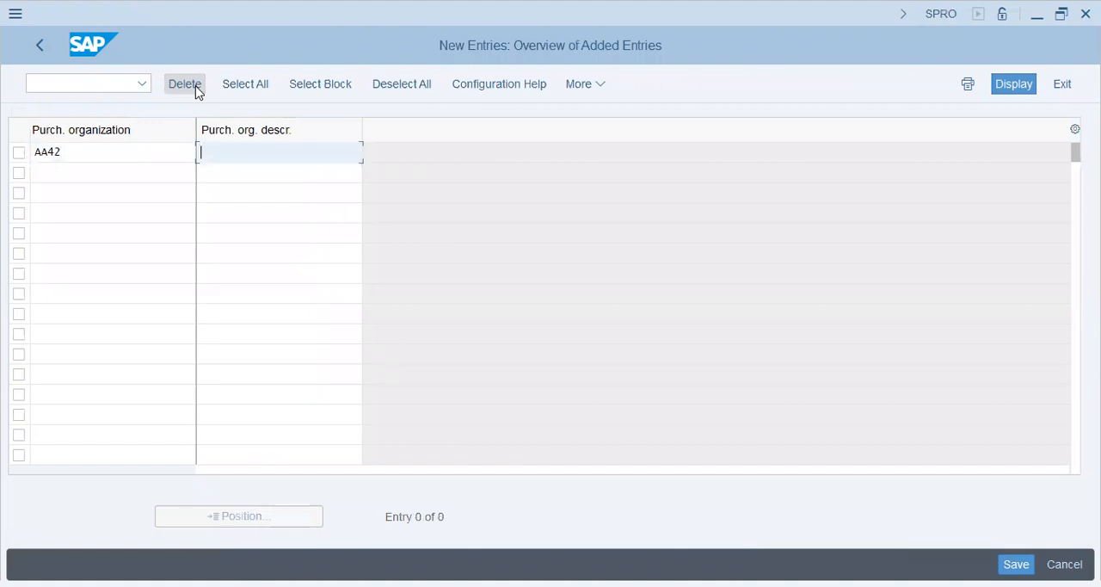
Step: Describe purchasing organization AA42 as "Venice-Pur.Org AA42" and confirm the entry
text(Venice - Pur.Org AA4)
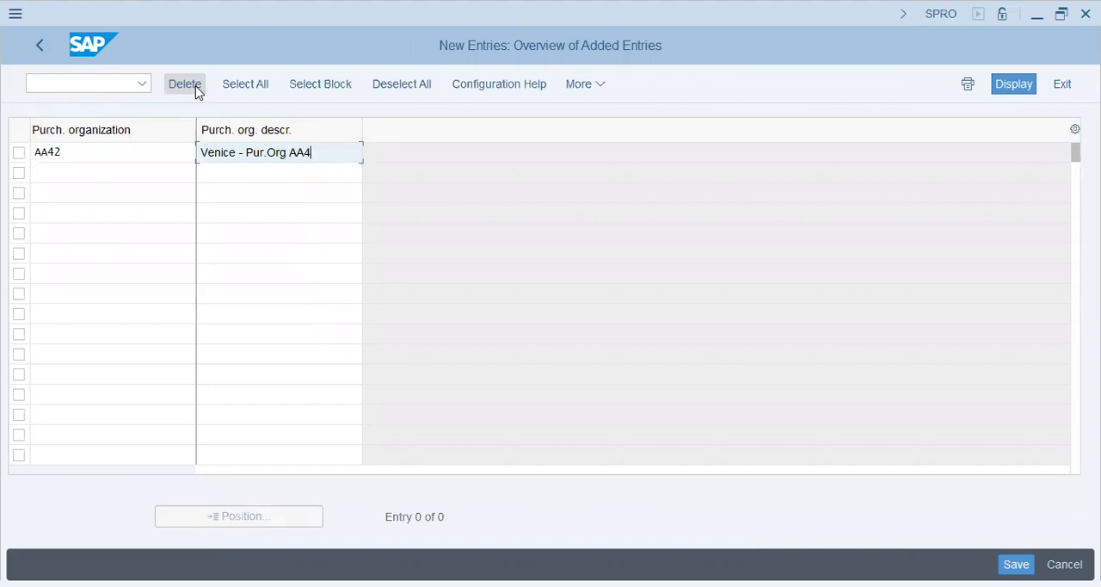
key(Left)
key(Left)
key(Left)
key(Left)
key(BackSpace)
key(Left)
key(BackSpace)
key(End)
text(2)
key(BackSpace)
key(BackSpace)
text(2)
key(Return)
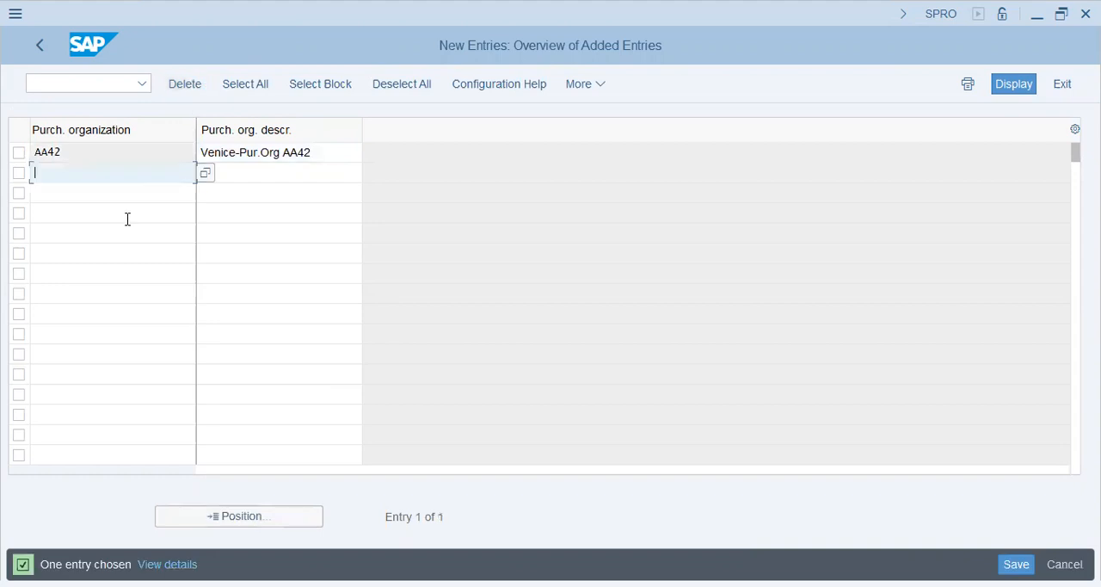
text(RAW)
key(Down)
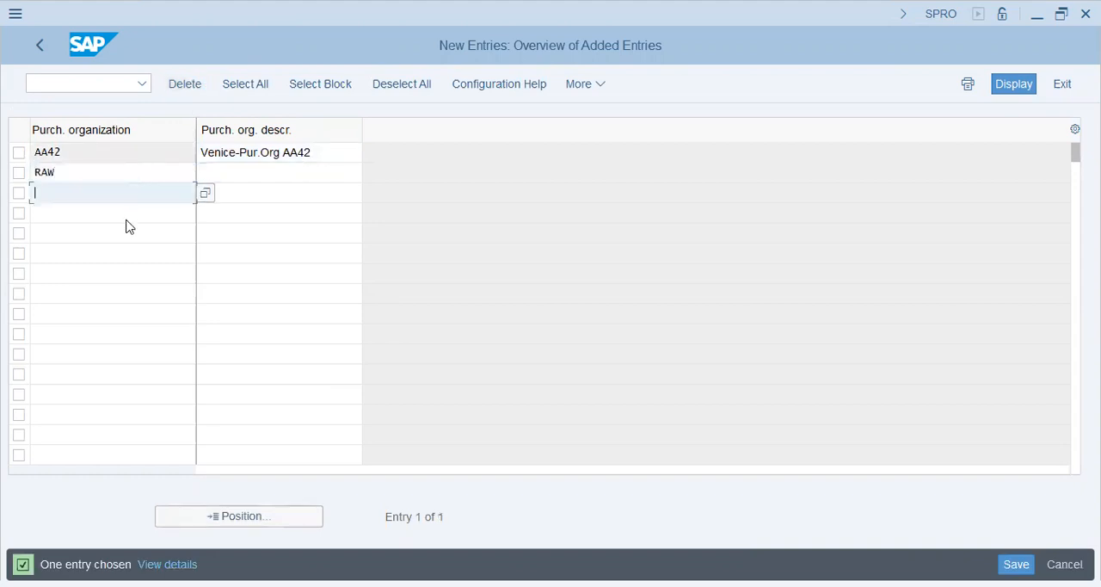
text(SFG)
key(Down)
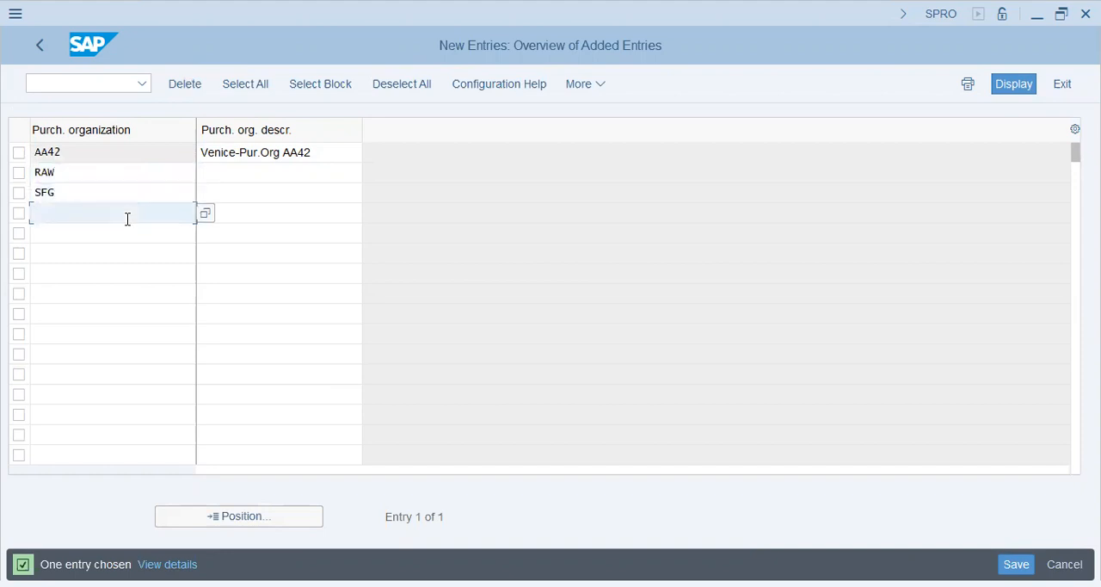
text(FG)
key(Down)
text(S)
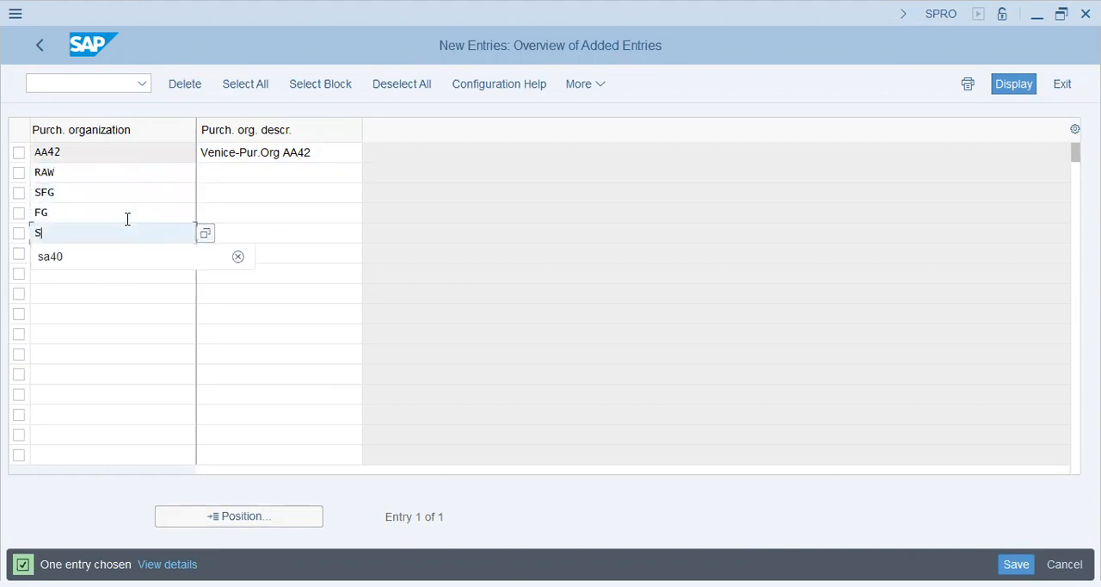
key(BackSpace)
text(Mis)
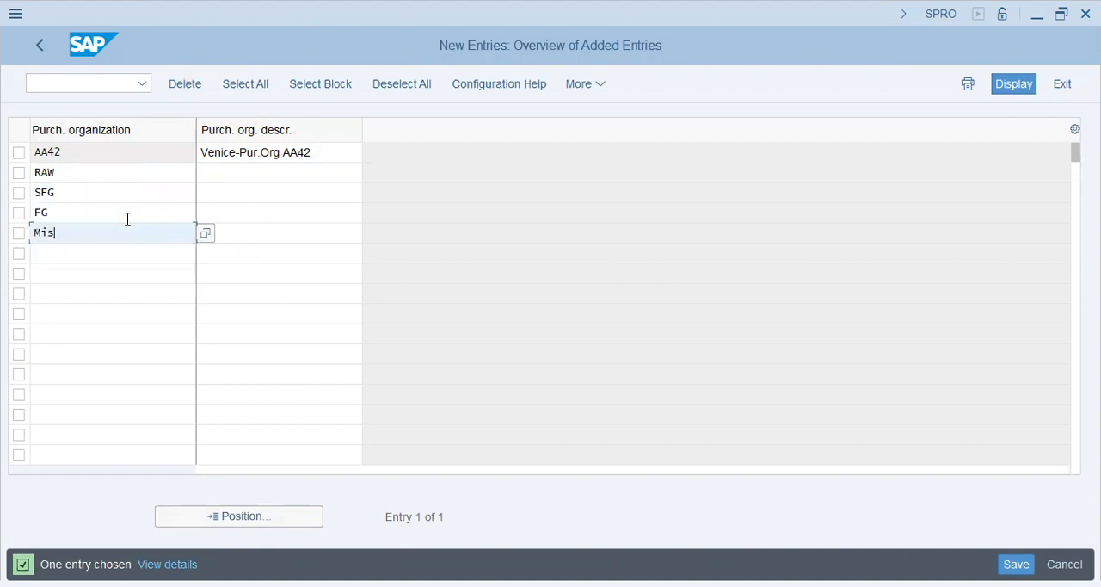
text(c)
key(Down)
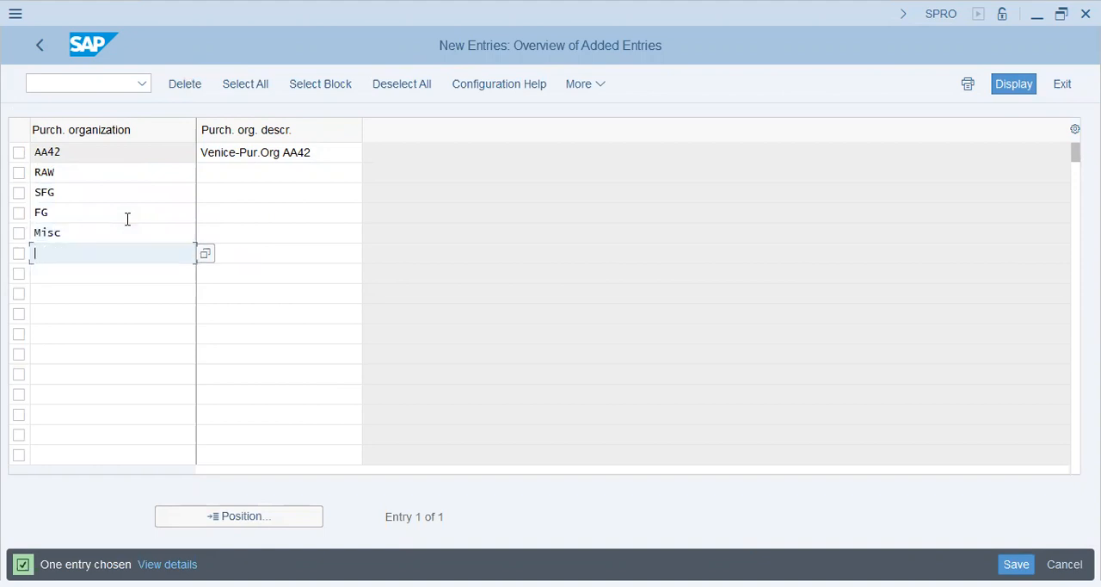
text(Stat)
key(BackSpace)
key(BackSpace)
key(BackSpace)
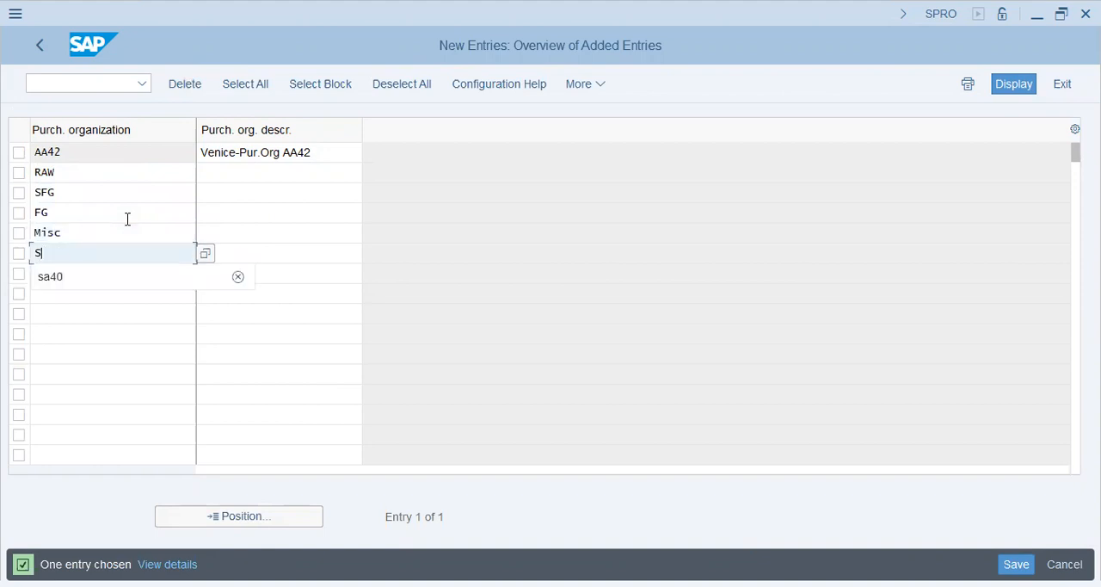
text(tt)
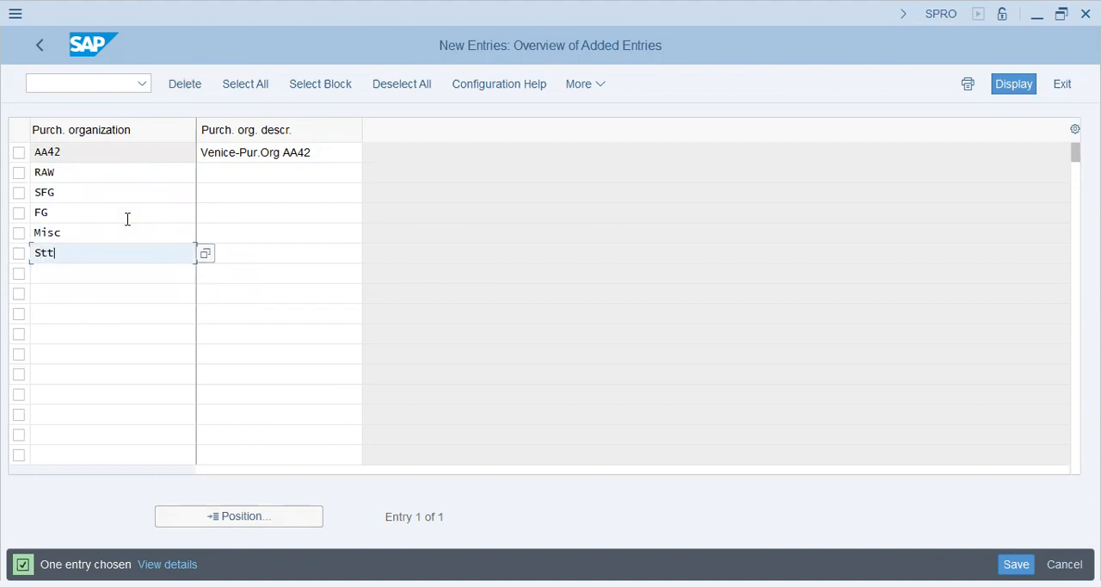
key(Down)
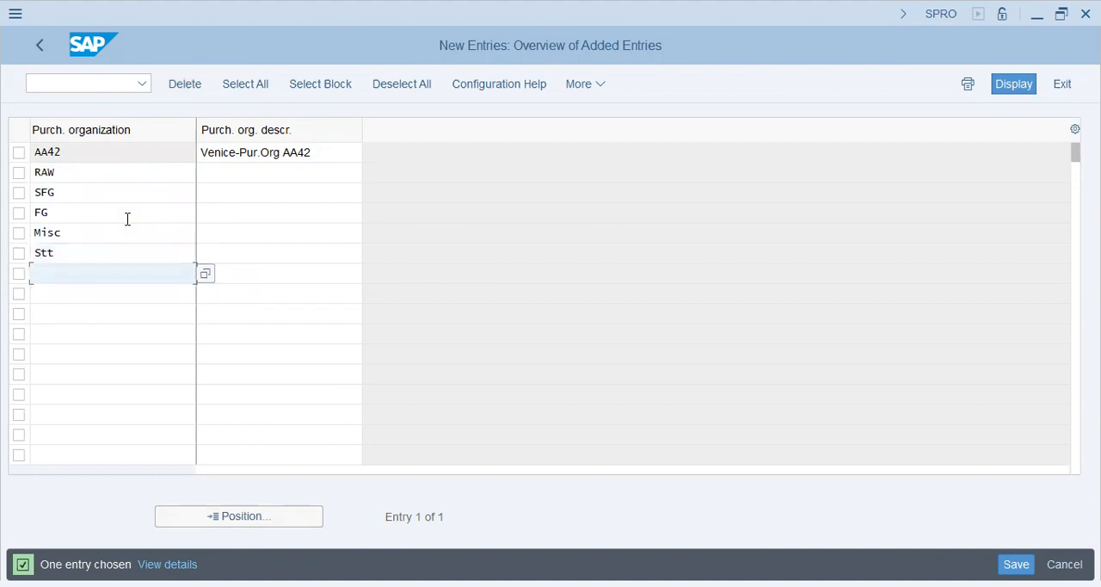
text(Mktg)
key(Down)
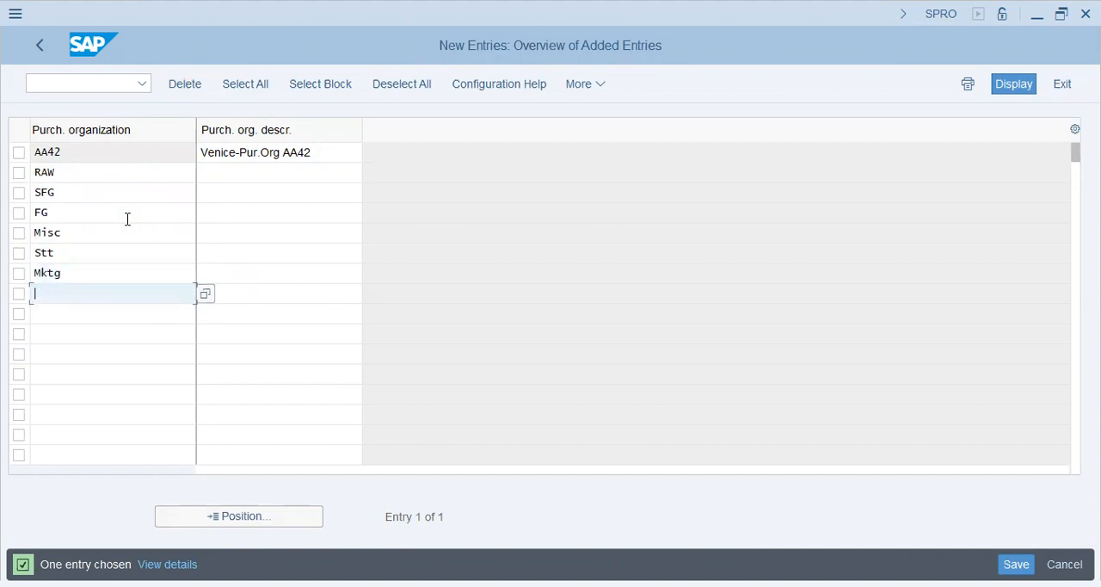
key(Up)
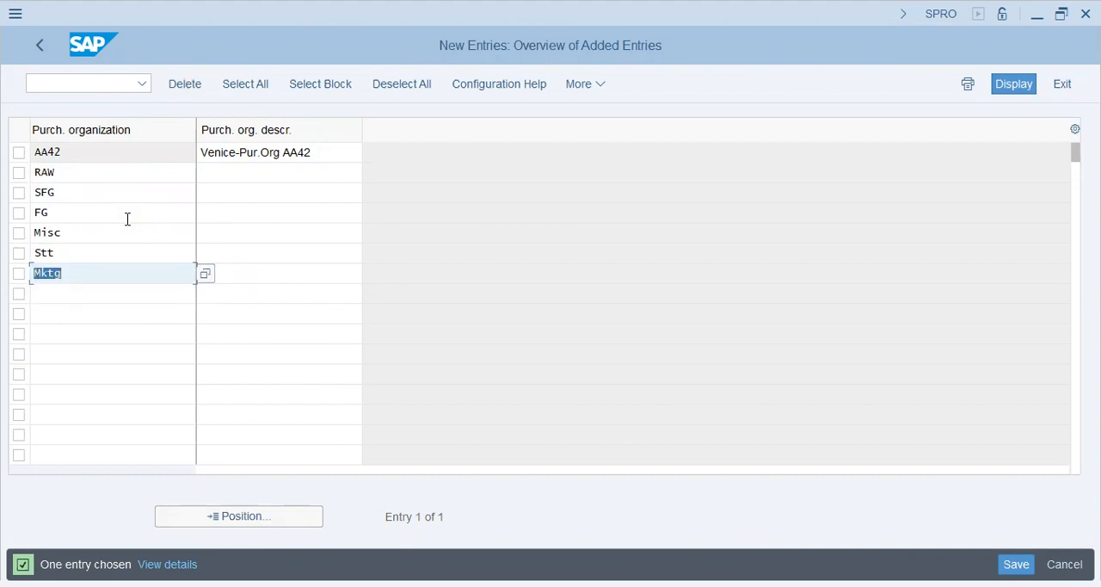
key(BackSpace)
key(Escape)
key(Up)
key(BackSpace)
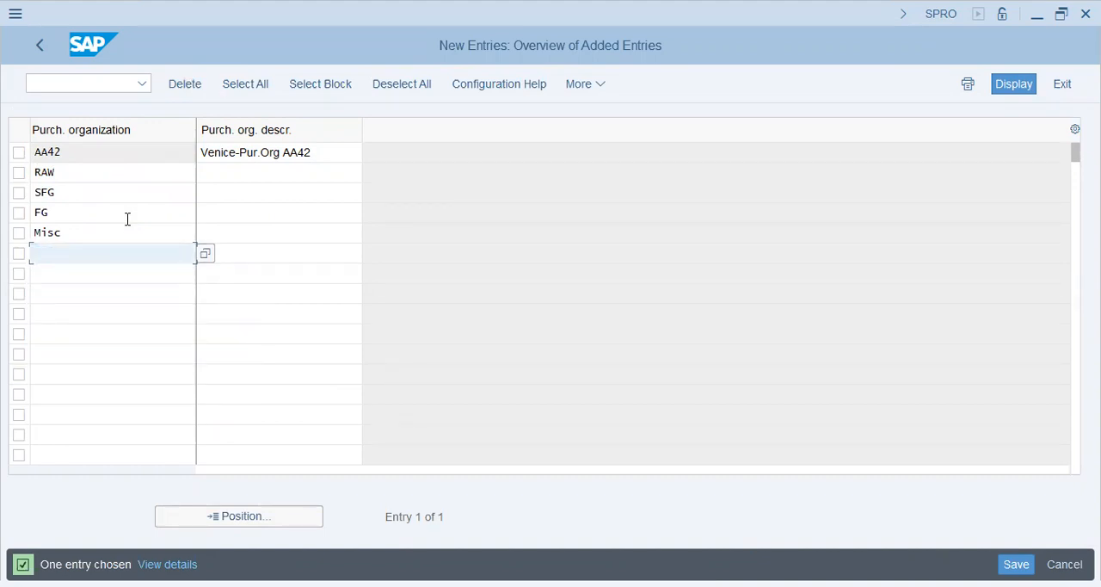
key(Up)
key(Up)
key(Up)
key(Up)
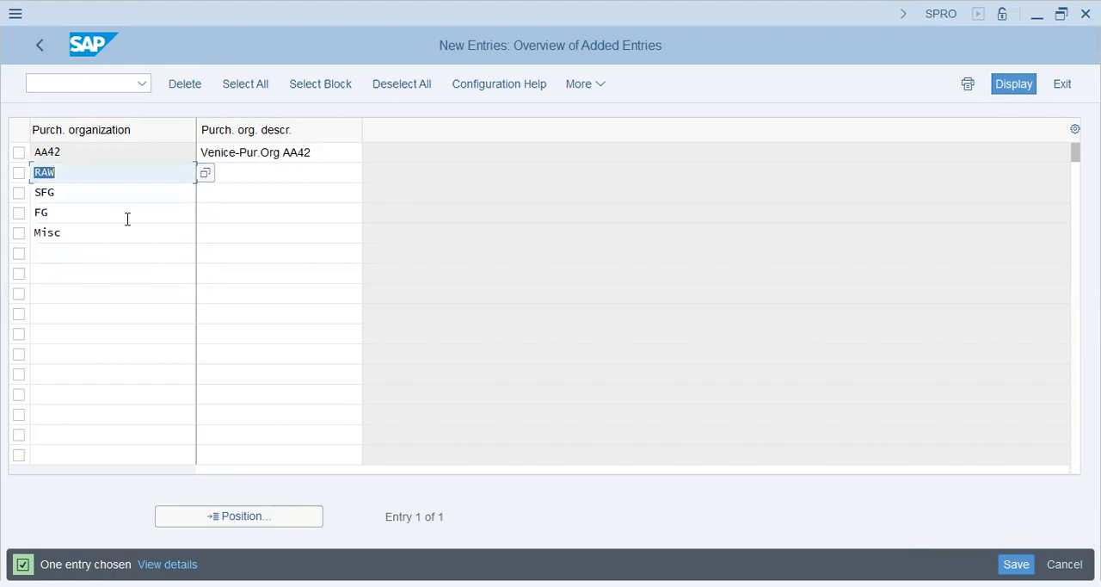
key(BackSpace)
key(Down)
key(Down)
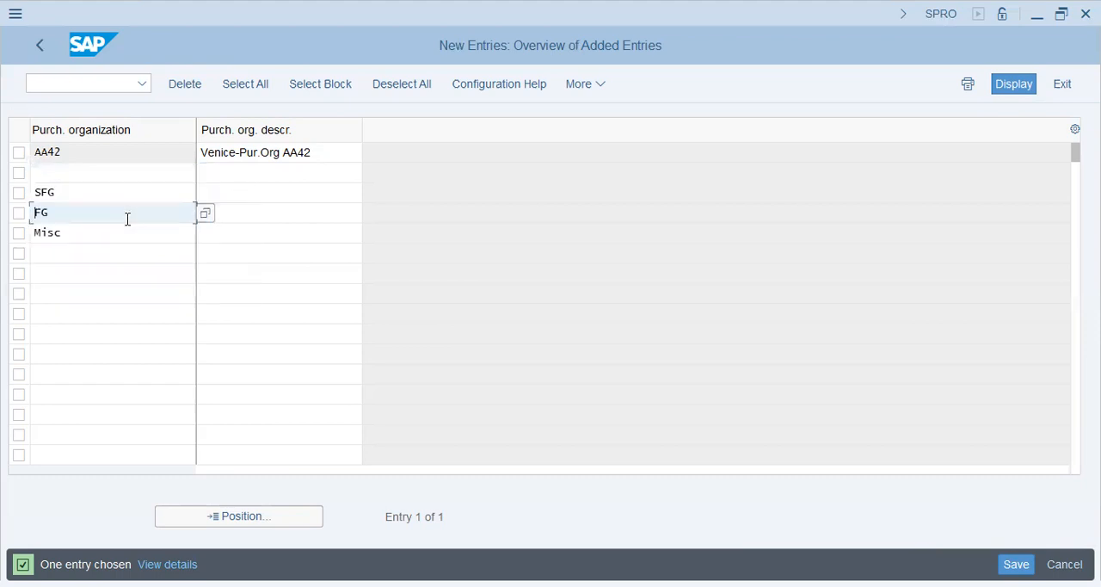
key(Up)
key(BackSpace)
key(Down)
key(BackSpace)
key(Down)
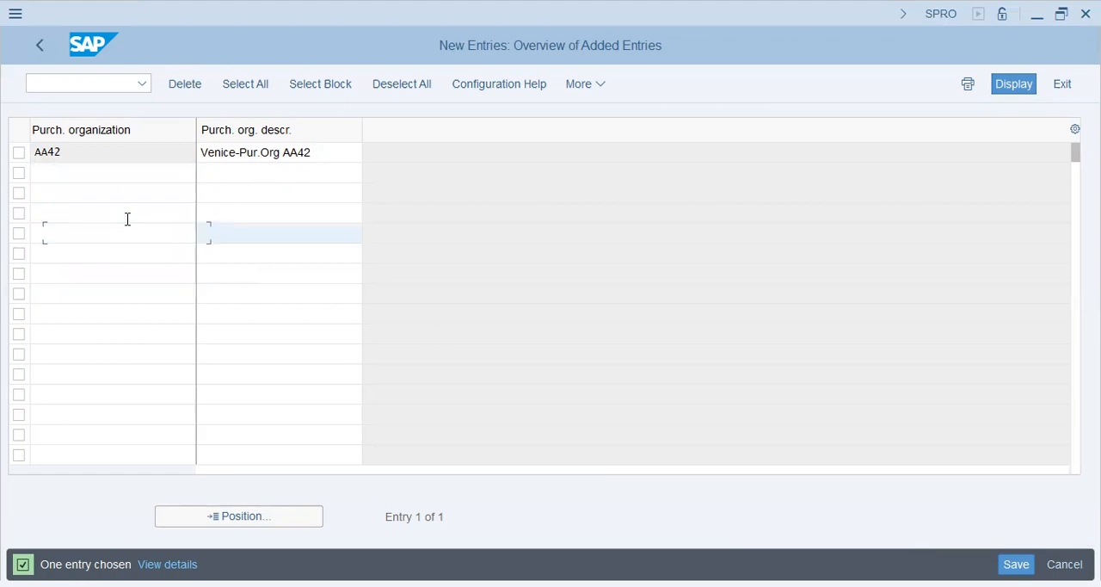
key(Return)
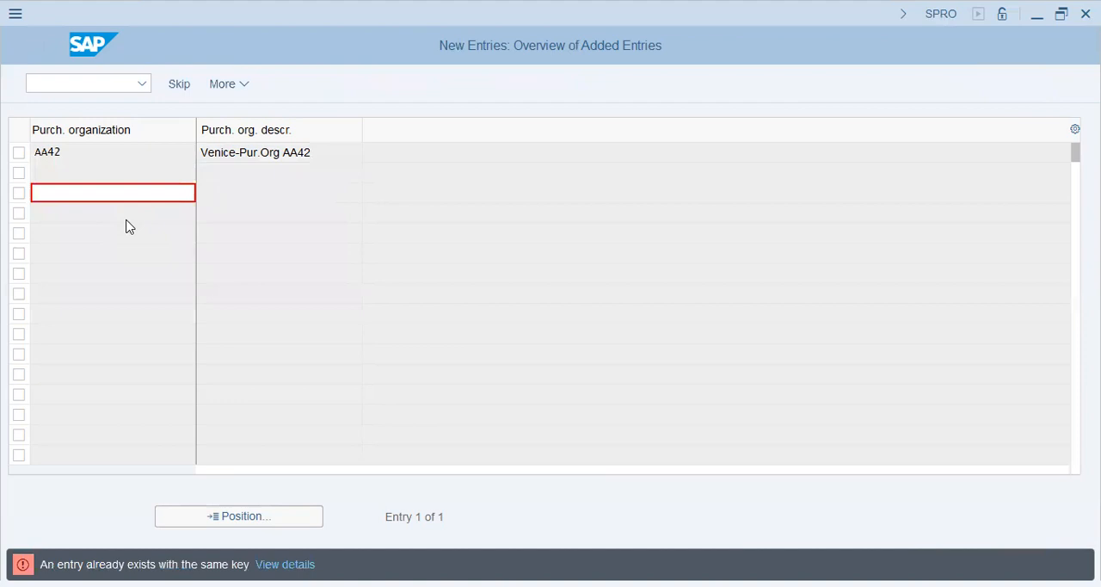
key(F12)
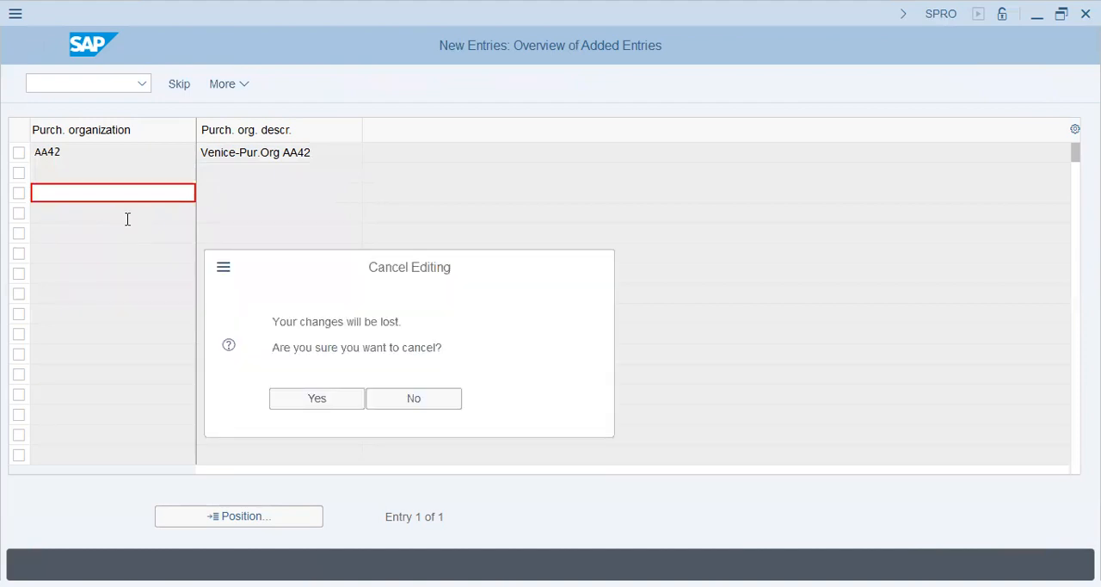
key(Return)
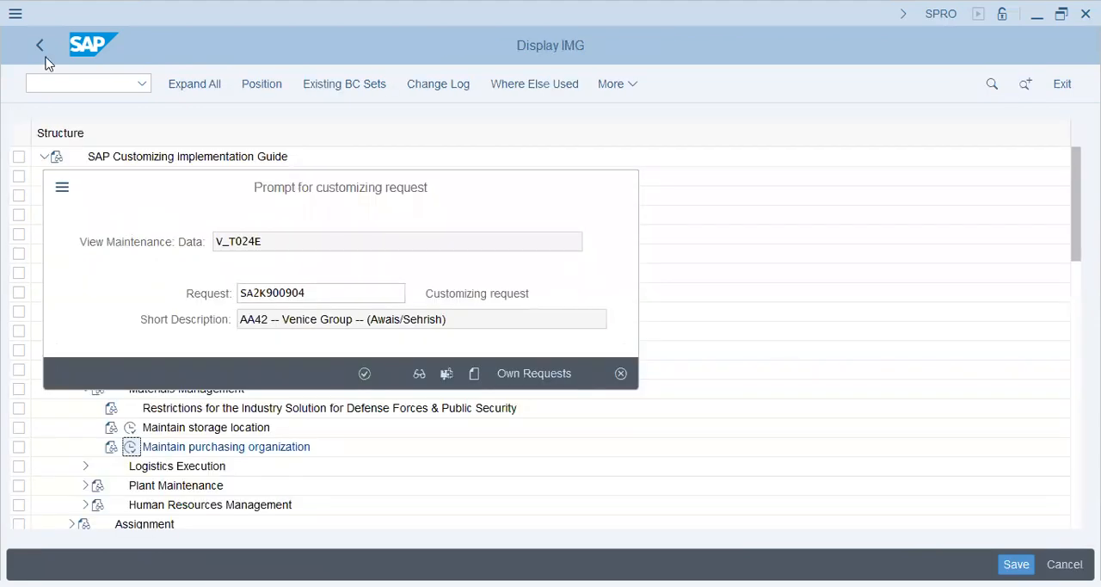
Step: Return to the customizing structure, collapse the definitions and expand the Assignment section of Enterprise Structure
click(45, 55)
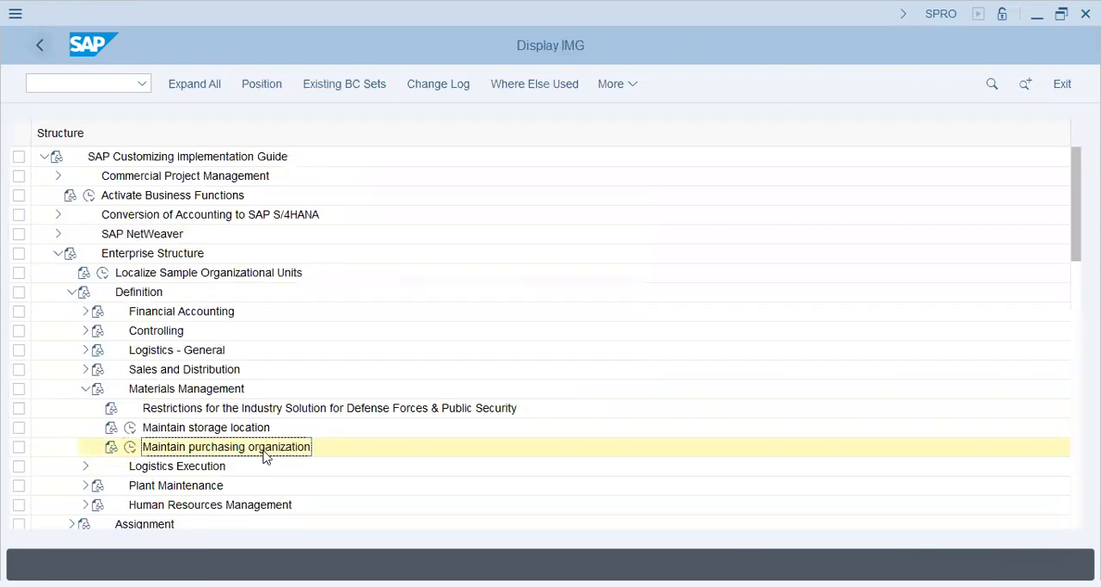
click(85, 388)
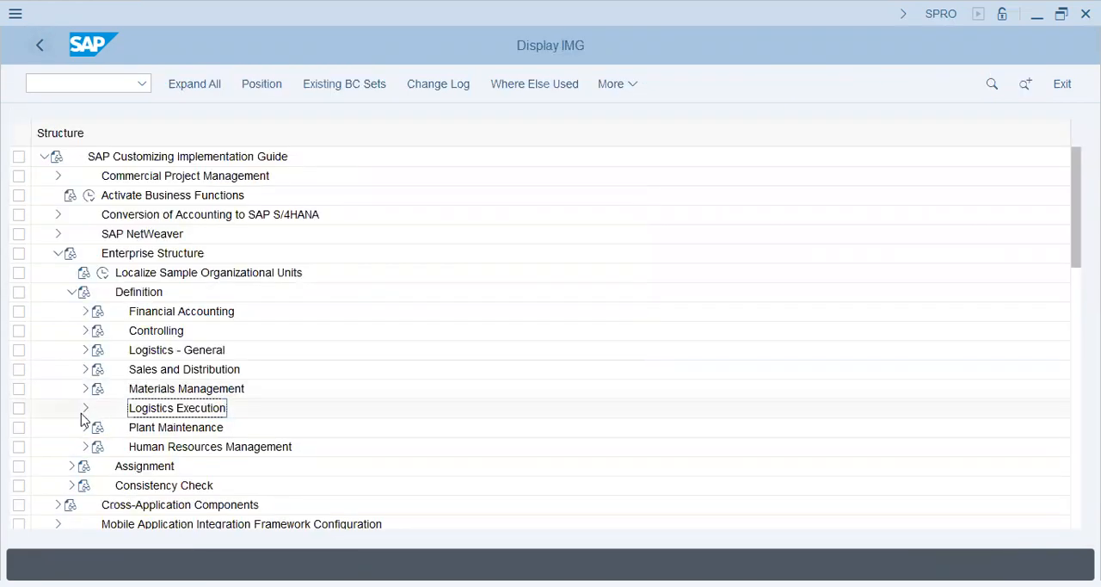
click(72, 295)
click(72, 310)
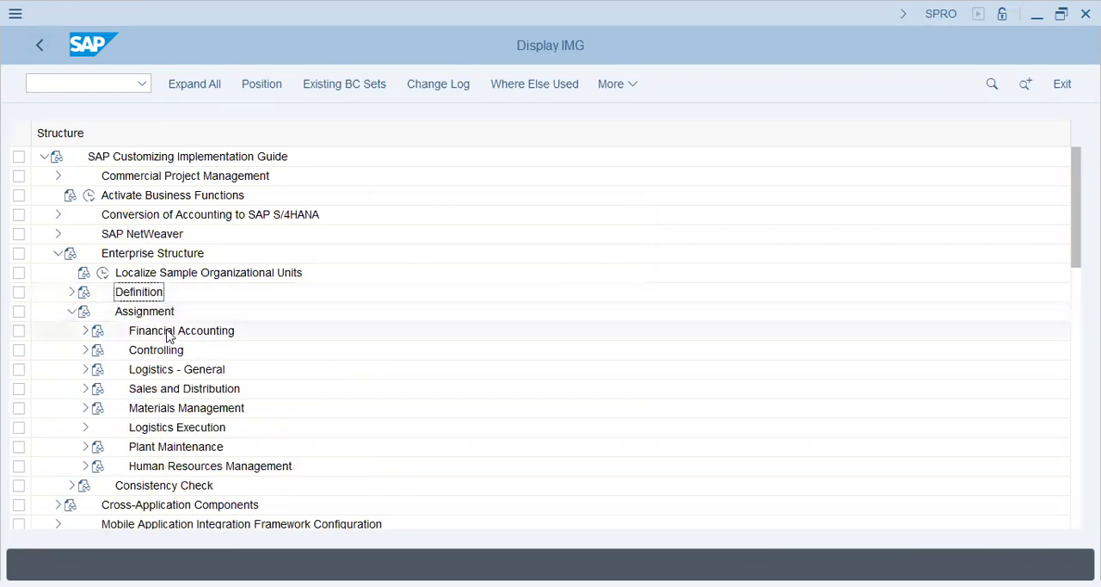
Step: Check the company assigned to company code AA42 in the Financial Accounting assignments and return to the customizing structure
click(128, 330)
click(85, 331)
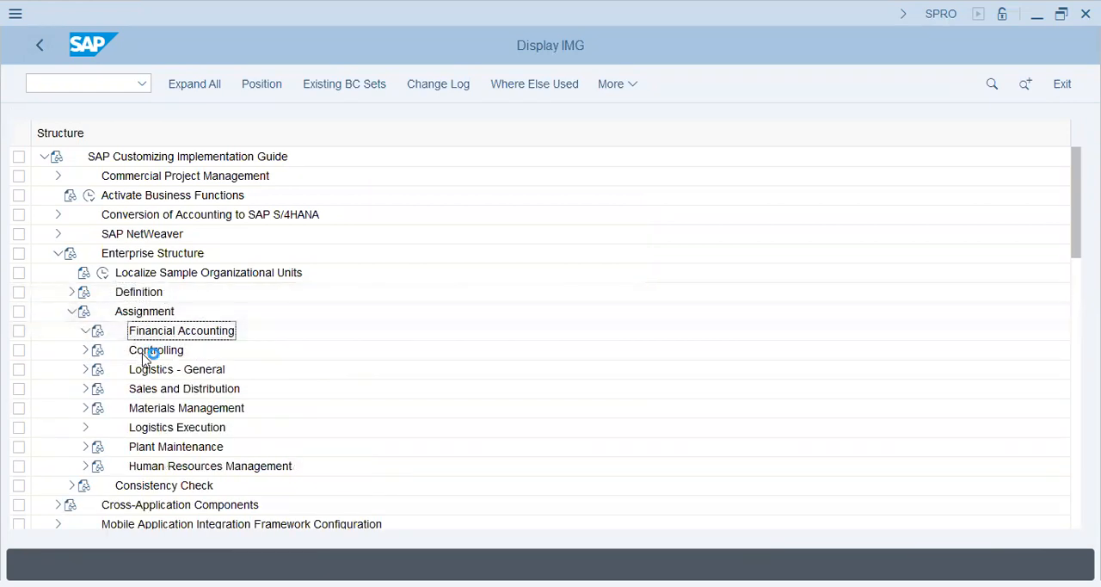
click(159, 350)
click(130, 350)
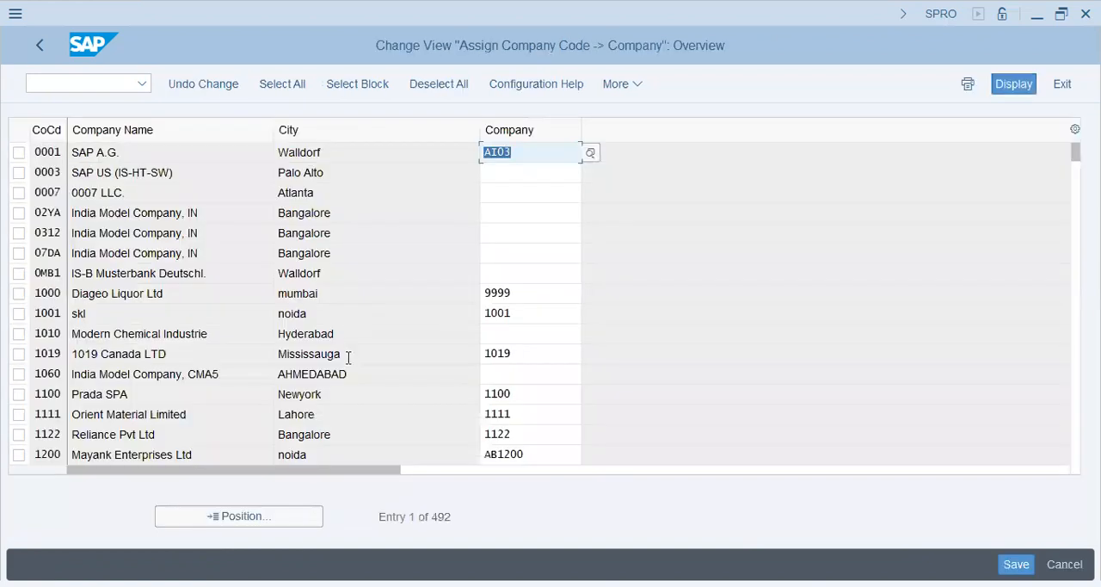
click(257, 516)
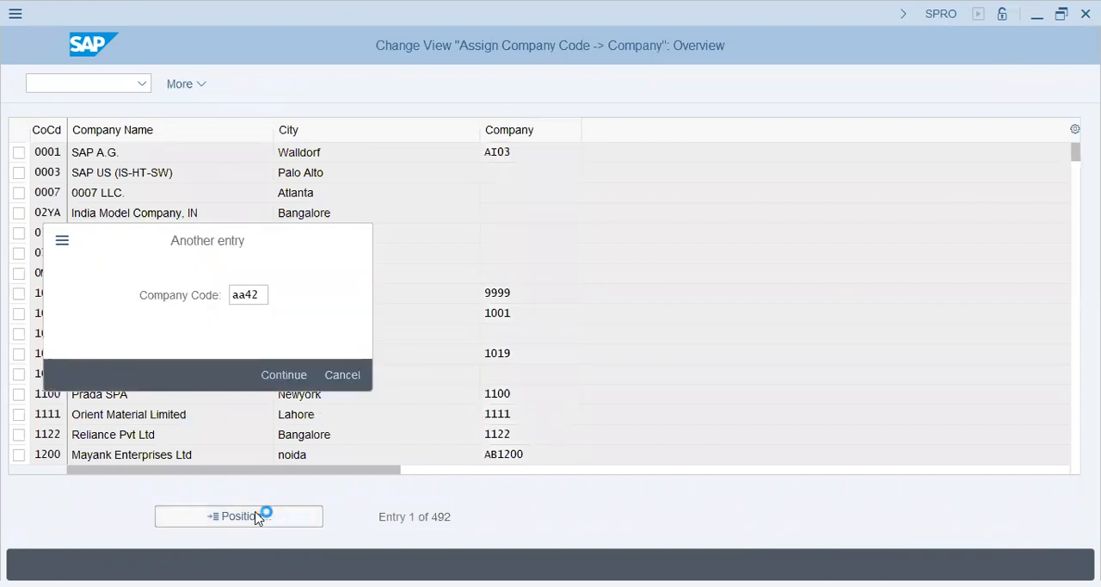
key(Return)
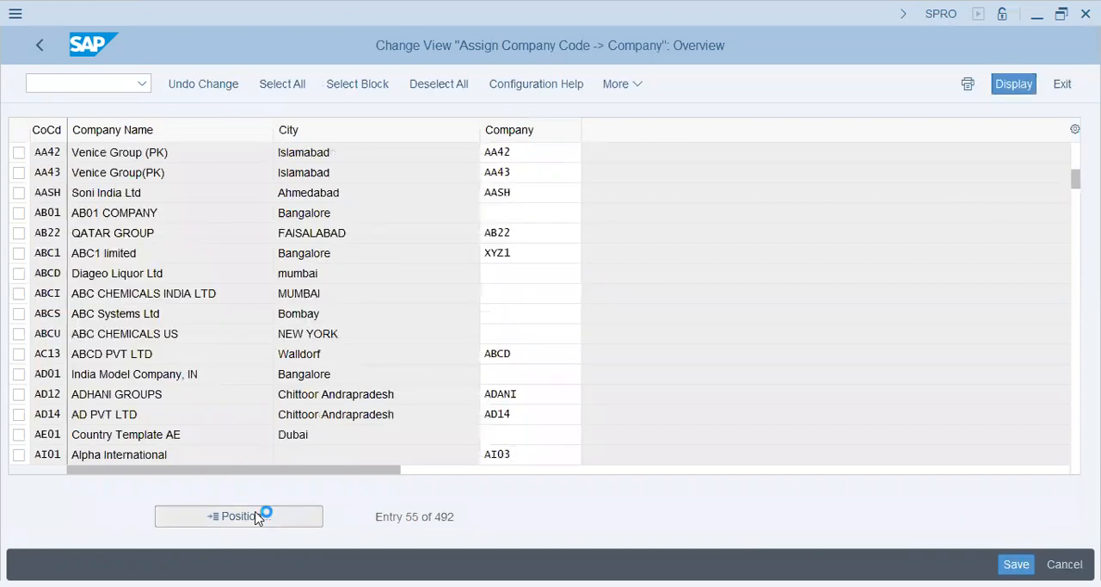
key(F3)
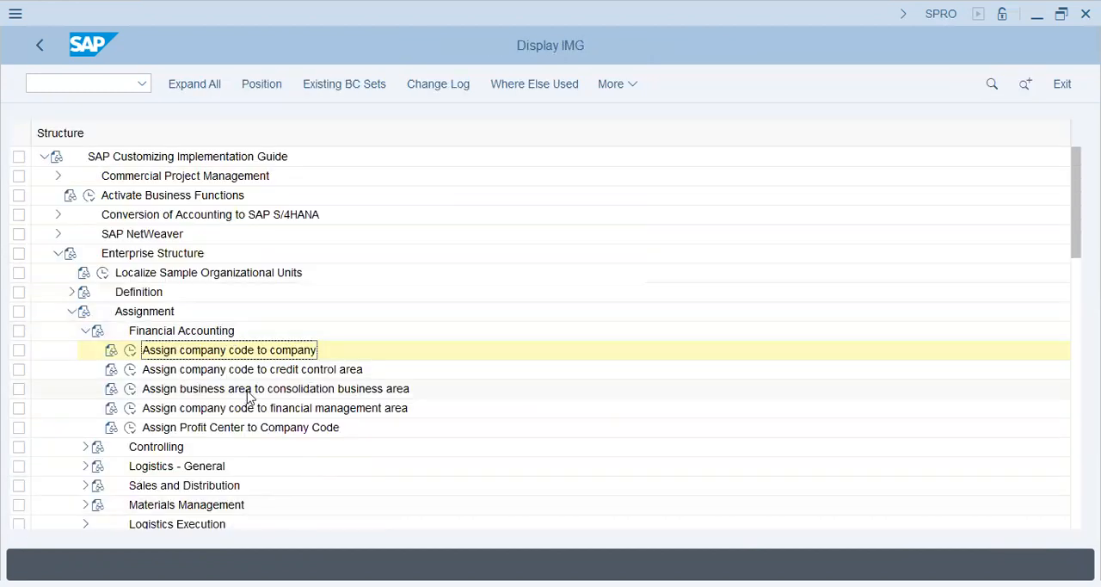
Step: Assign plant AA42 to company code AA42 under Logistics - General and return to the customizing structure
click(86, 333)
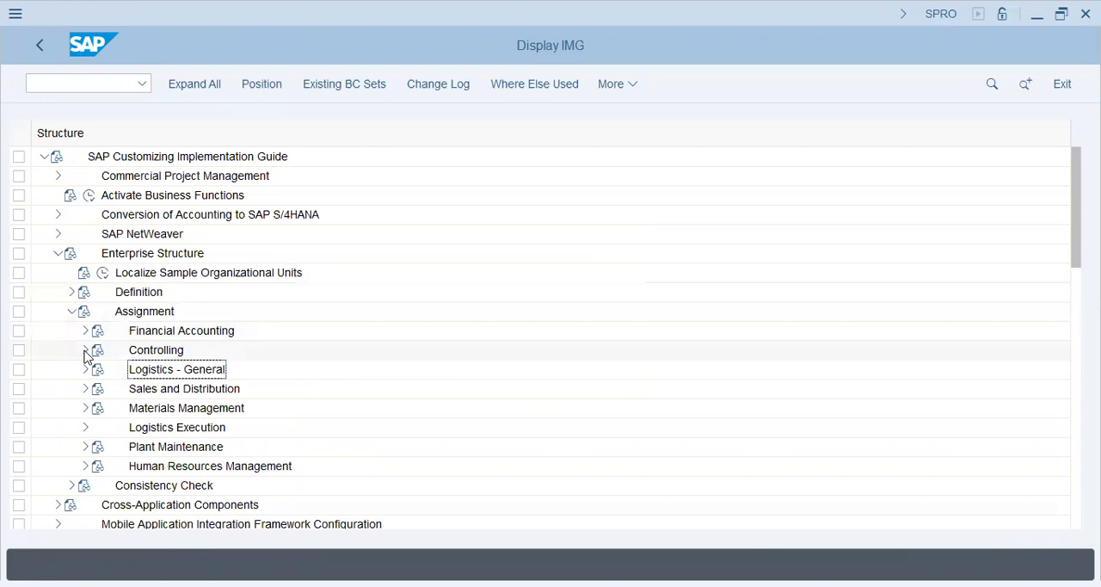
click(85, 371)
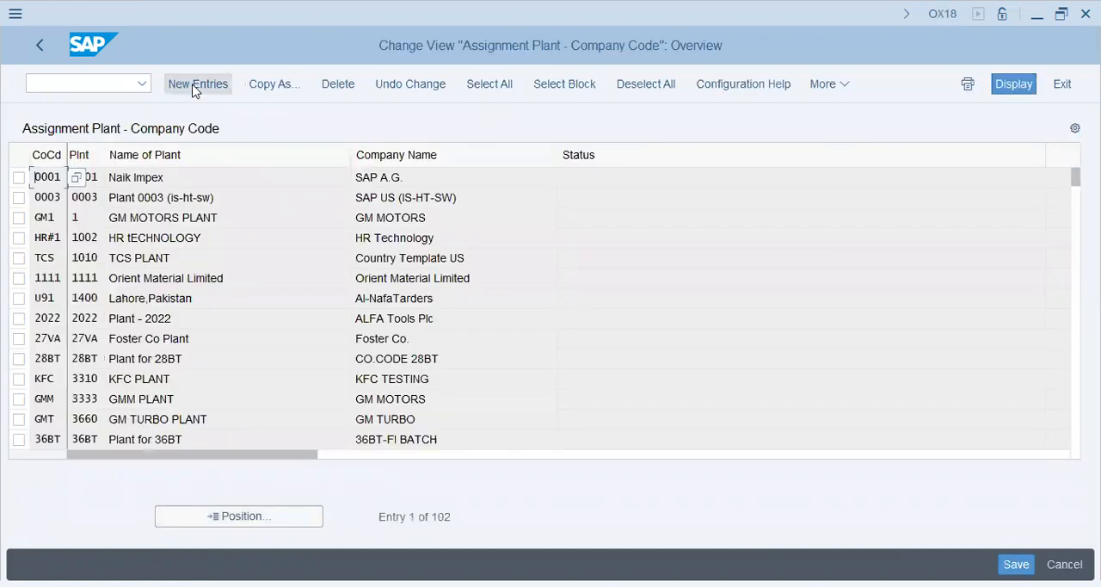
click(193, 90)
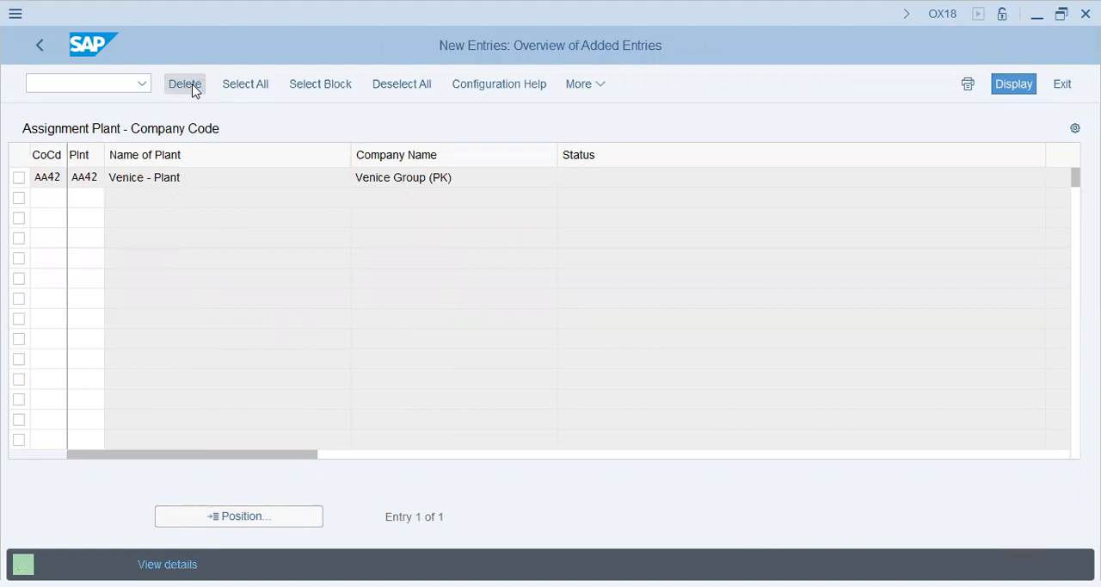
click(41, 48)
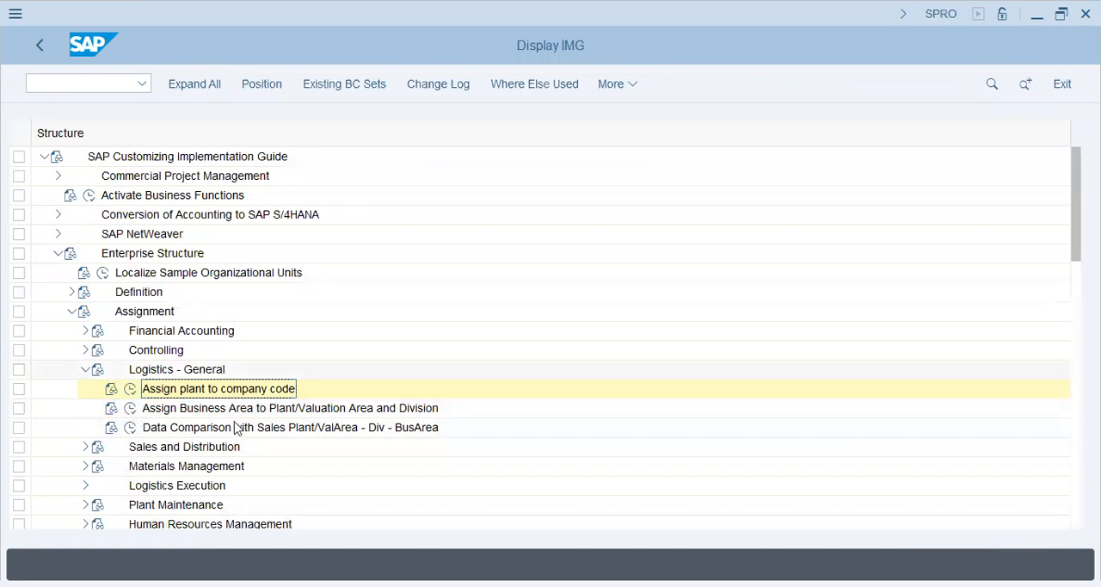
click(206, 411)
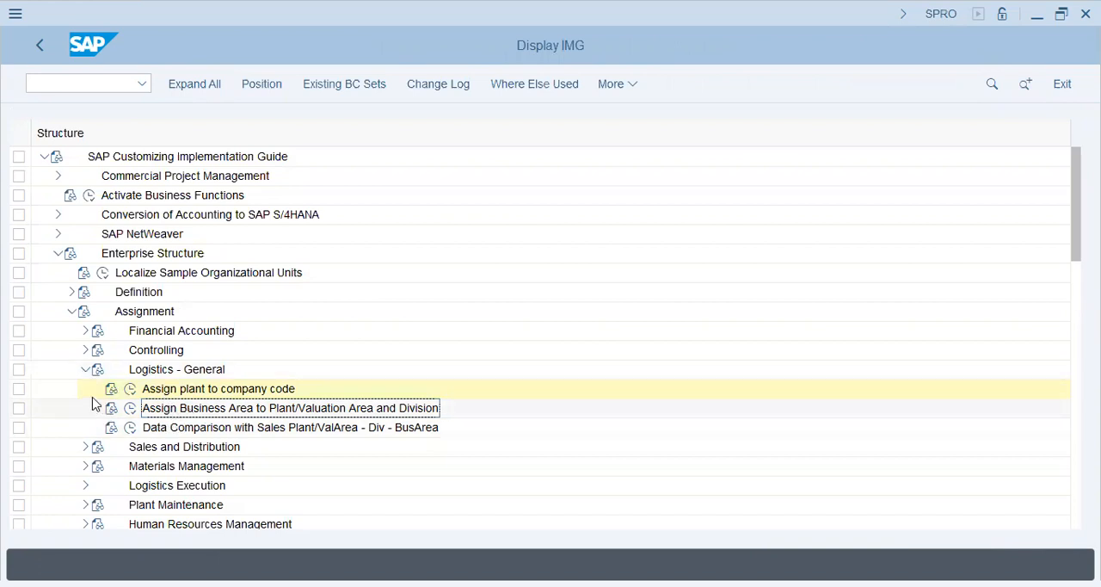
Step: Assign sales organization AA42 to company code AA42 under Sales and Distribution and save it in the Venice Group customizing request
click(84, 372)
double_click(200, 394)
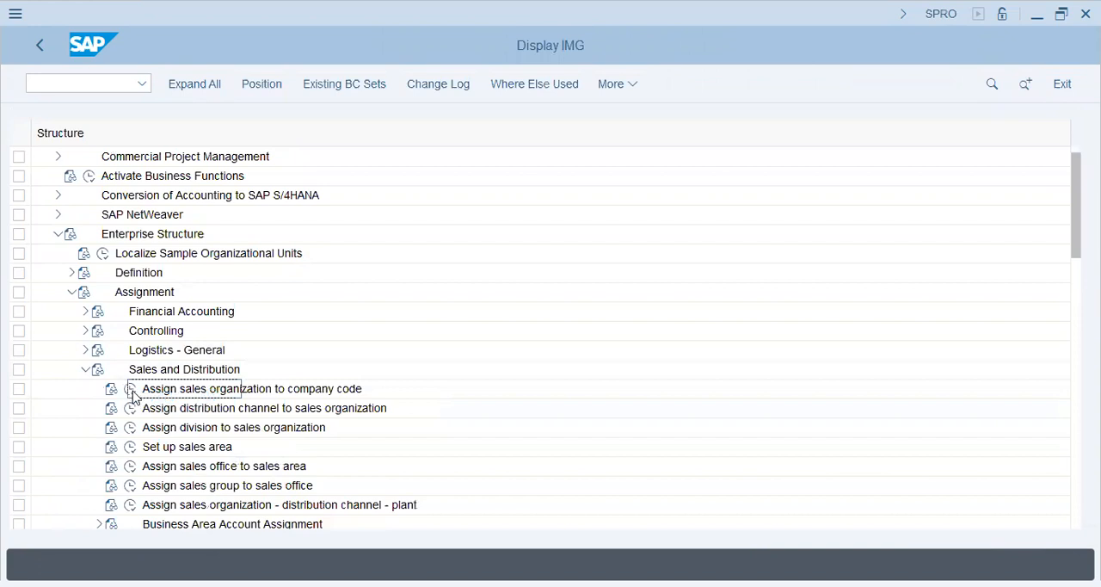
click(131, 389)
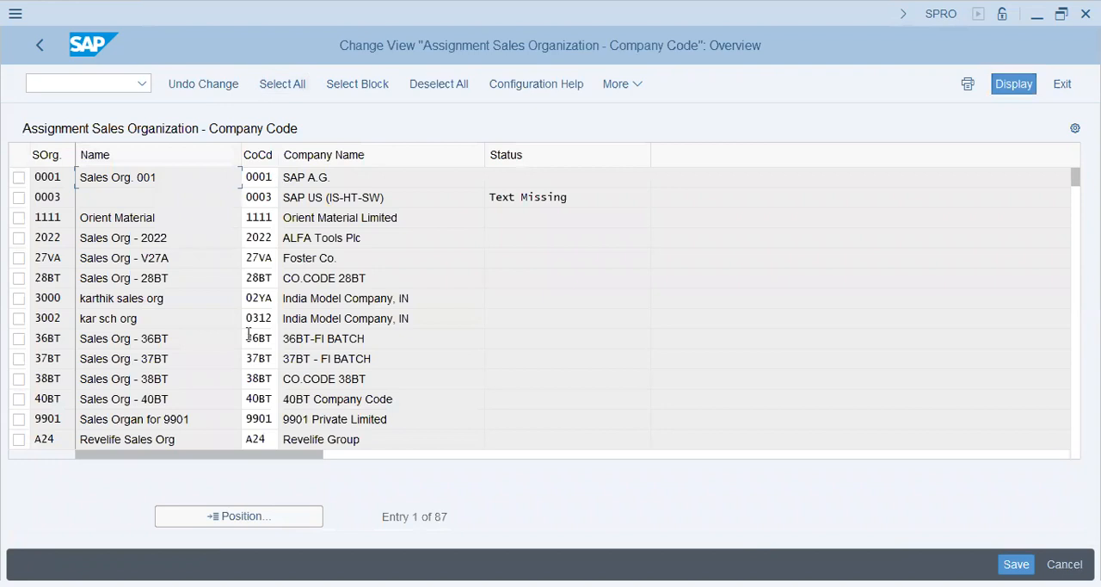
click(248, 515)
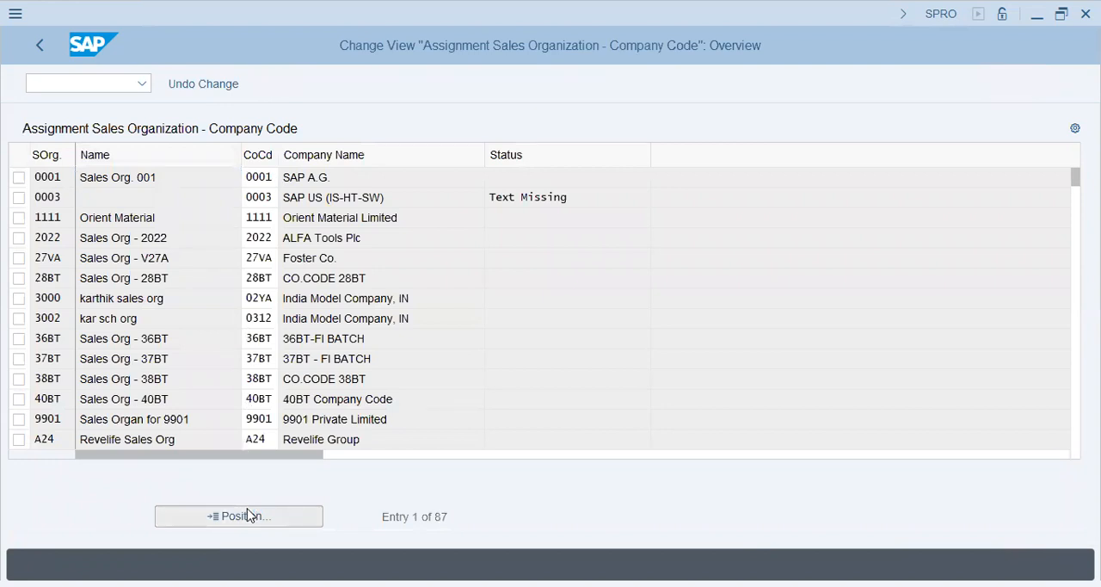
key(Return)
click(262, 181)
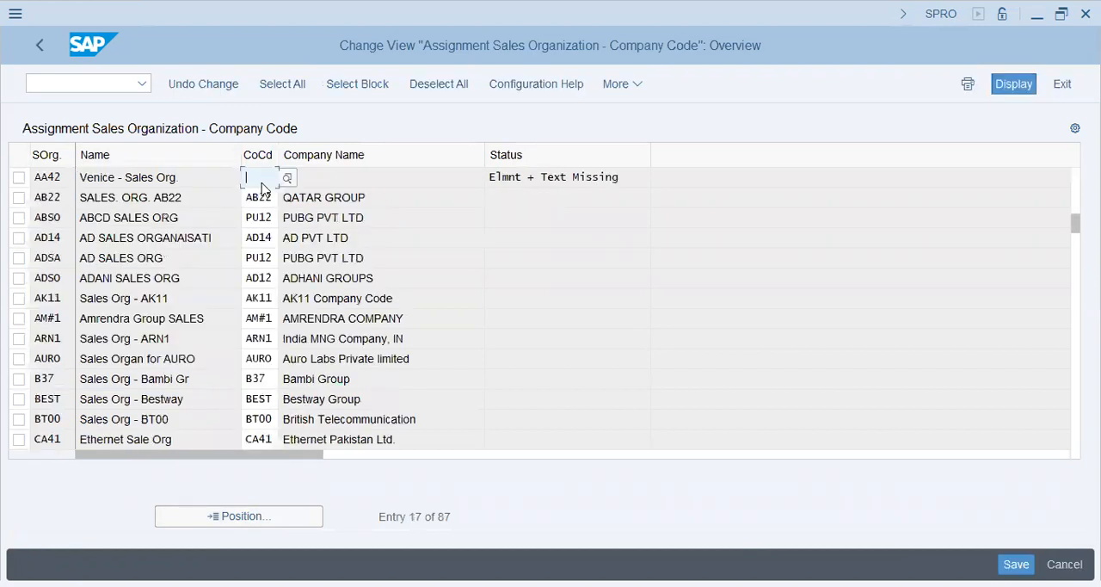
text(AA42)
key(Return)
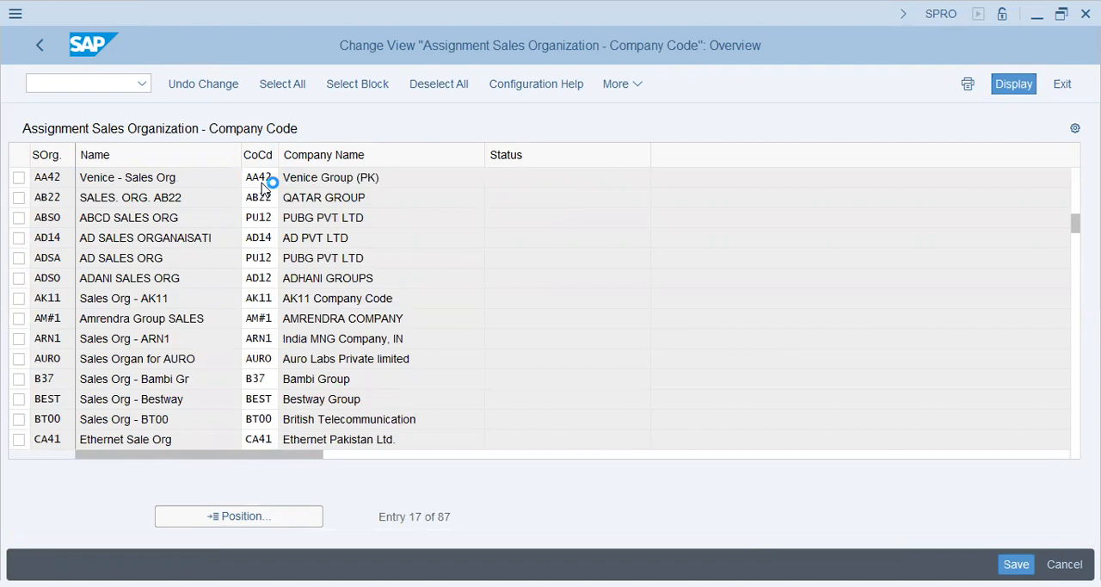
key(ctrl+s)
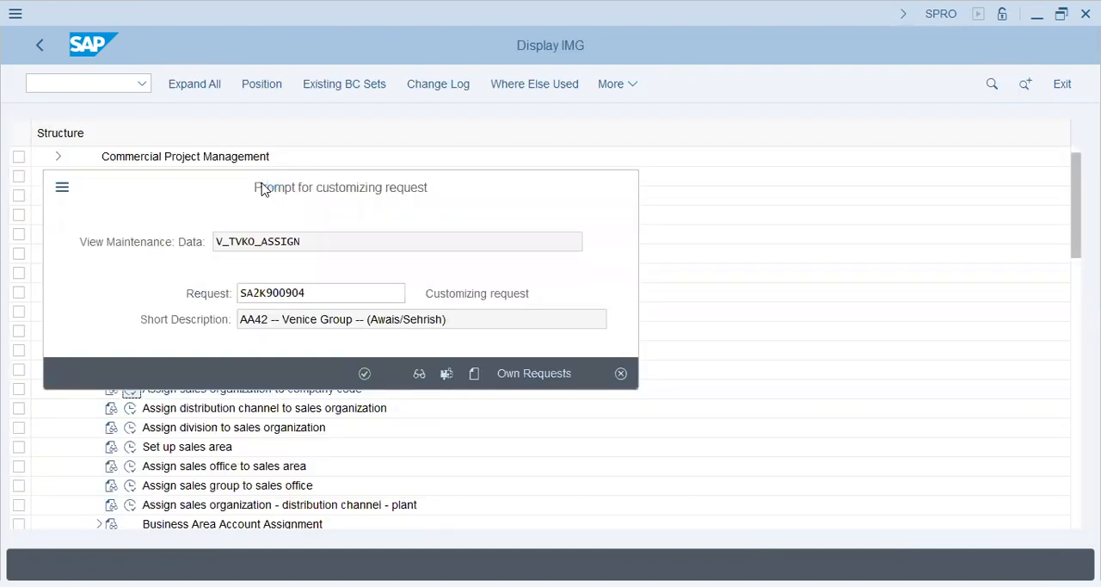
key(Return)
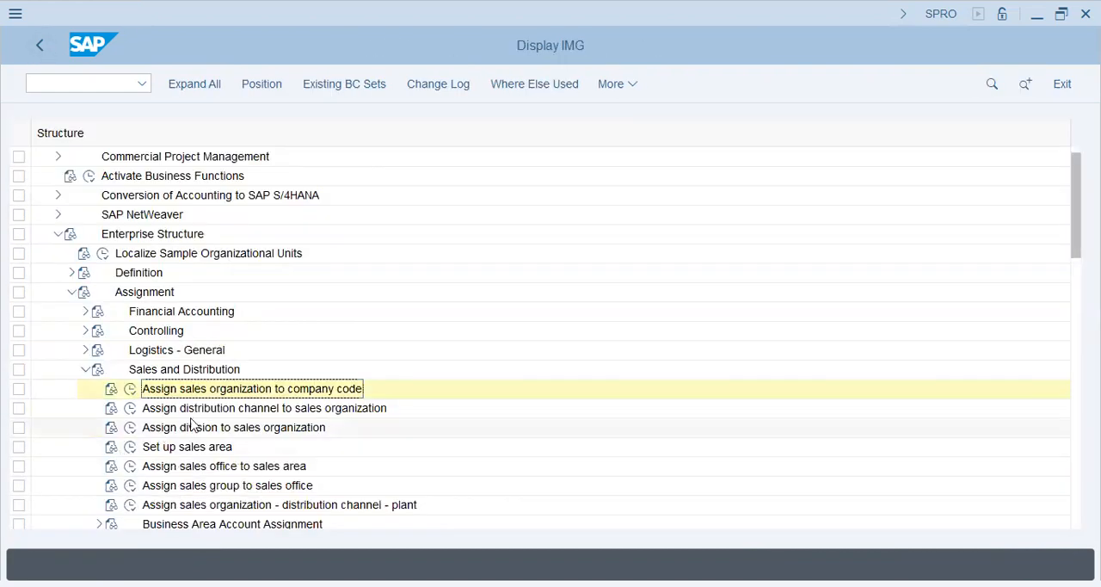
click(344, 409)
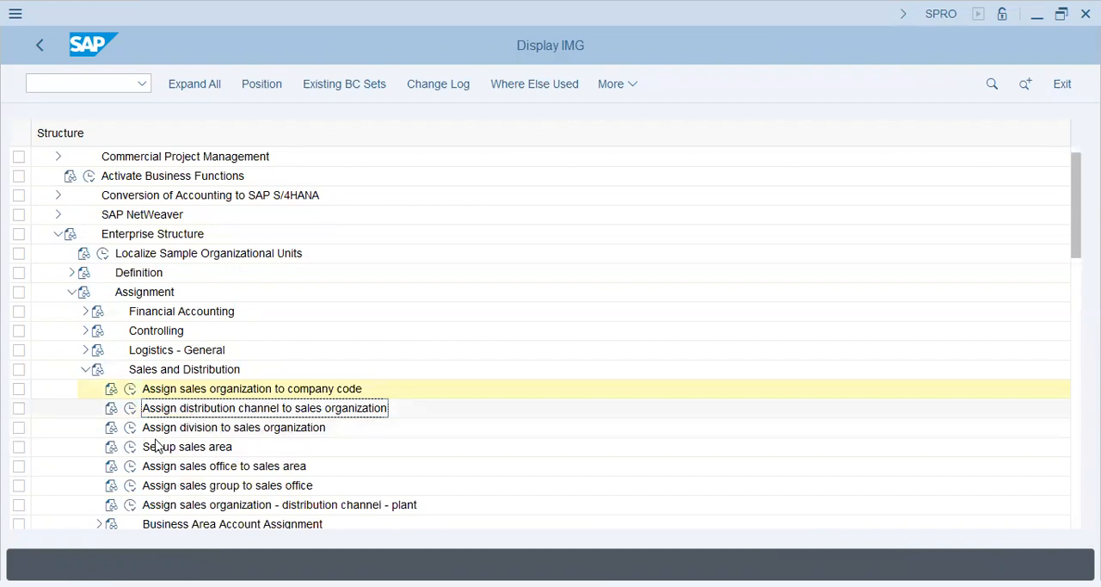
Step: Assign purchasing organization AA42 to company code AA42 under Materials Management and save it in the Venice Group customizing request
click(85, 369)
click(85, 388)
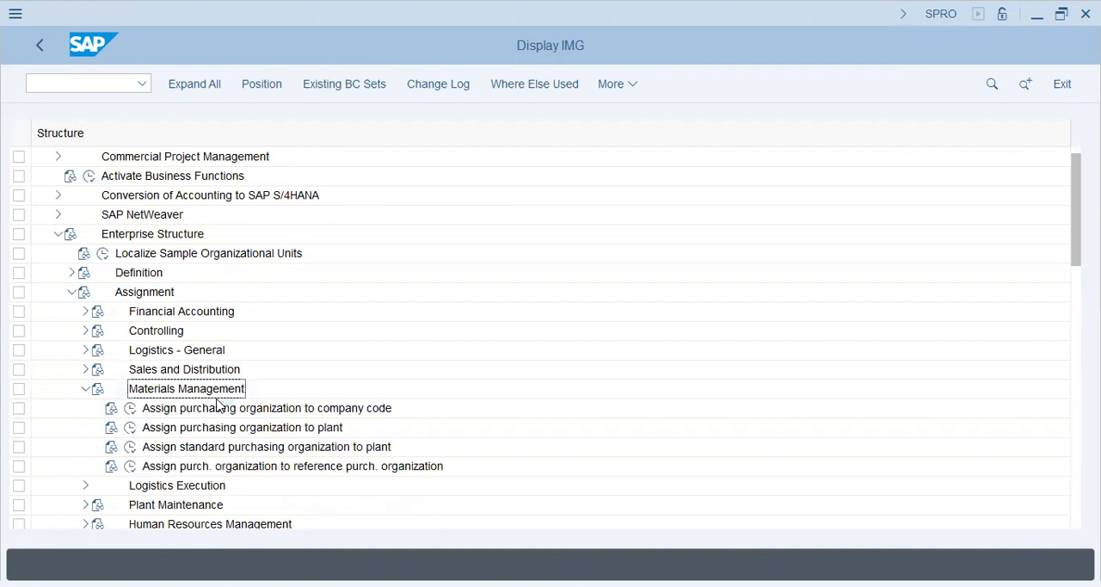
click(138, 410)
click(131, 410)
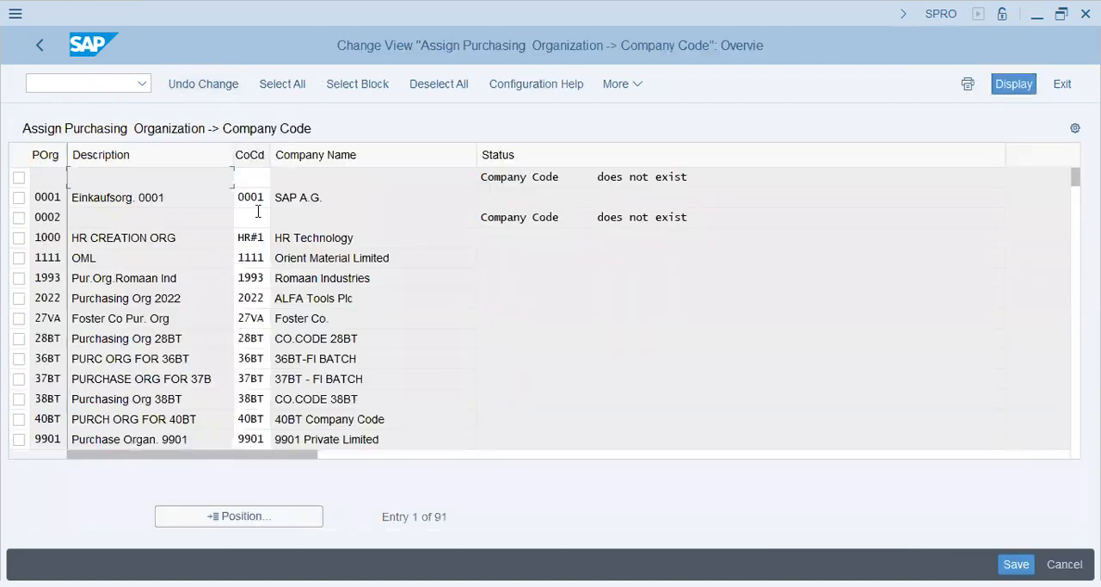
click(225, 516)
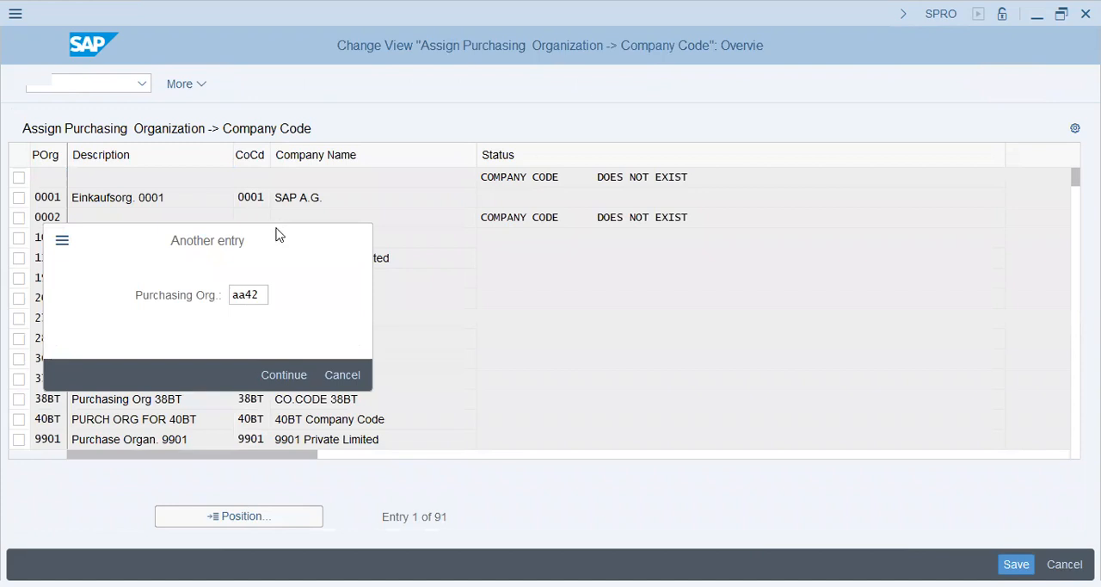
key(Return)
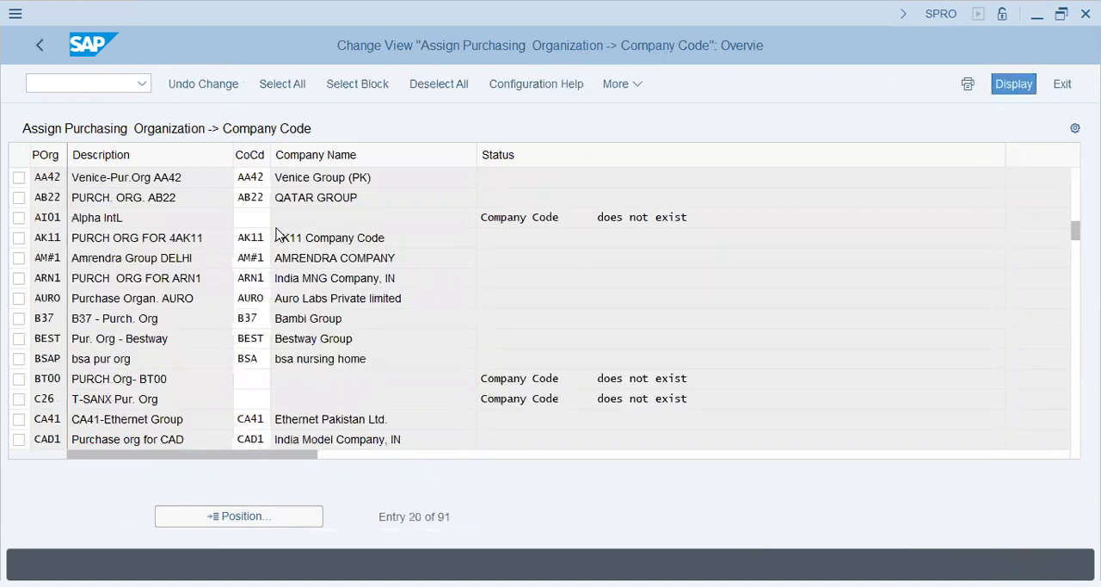
key(ctrl+s)
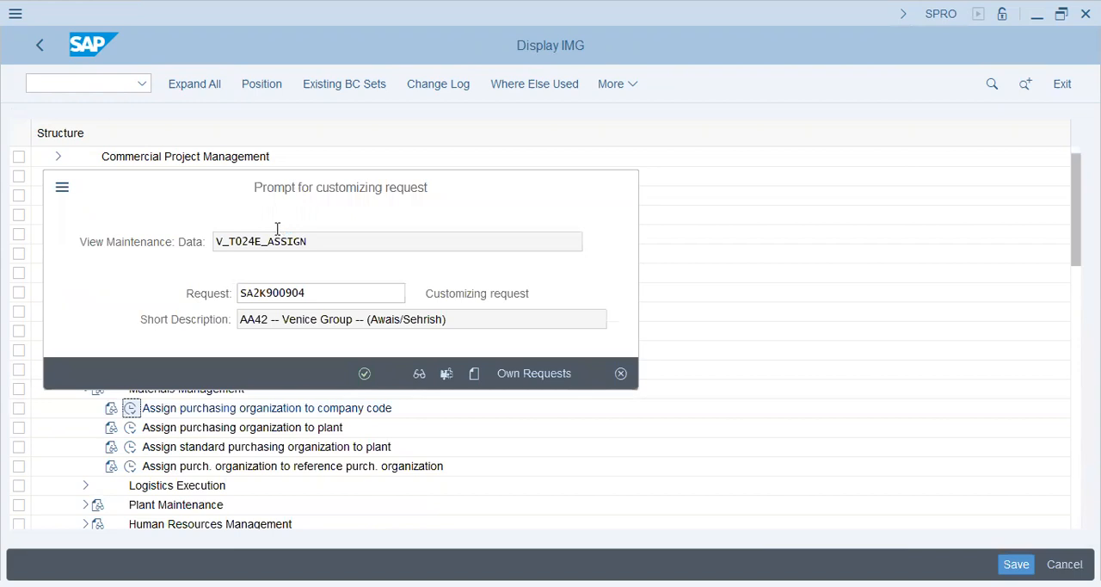
key(Return)
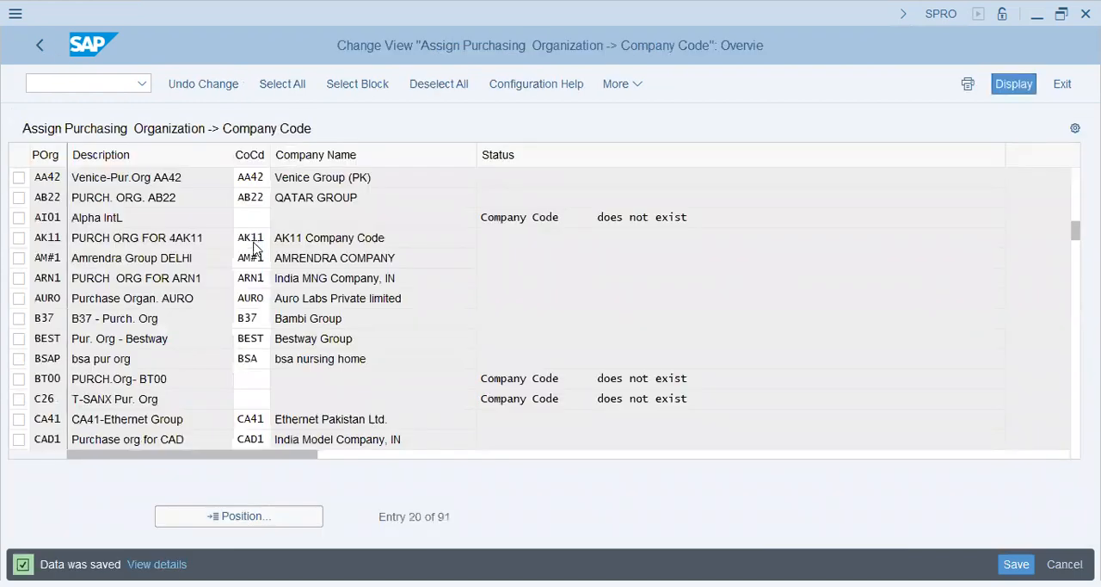
key(F3)
Step: Create a new purchasing organization to plant assignment linking purchasing organization AA42 with plant AA42
click(185, 429)
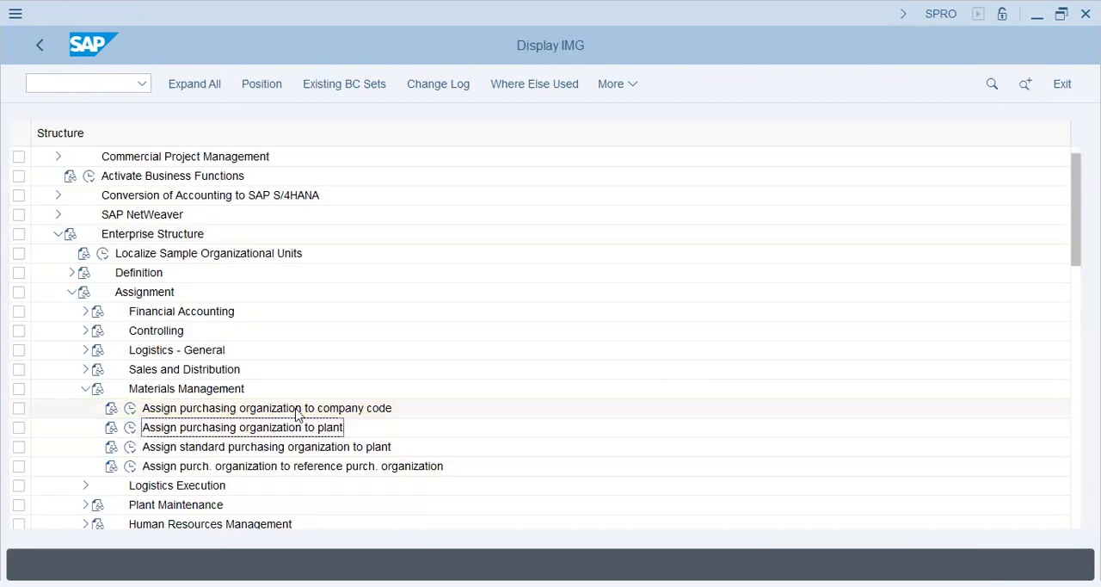
click(383, 408)
click(317, 429)
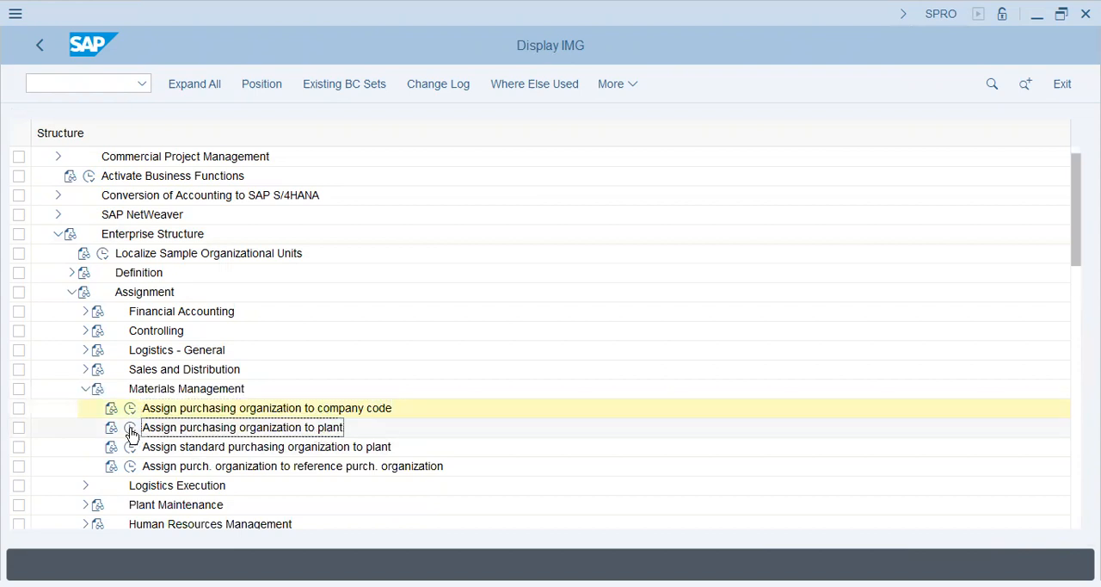
click(131, 428)
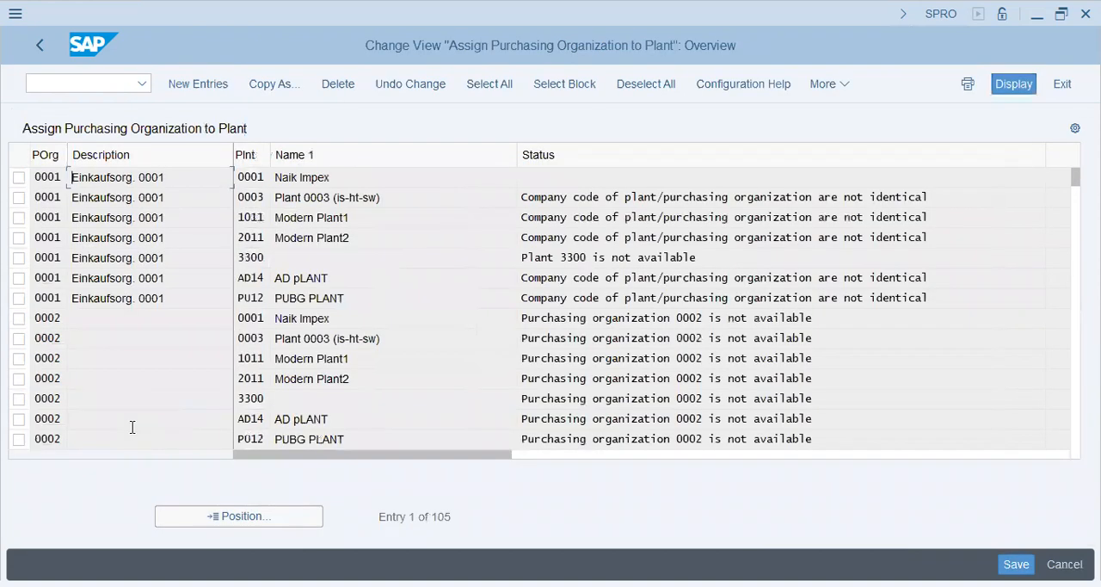
click(193, 83)
text(aa4)
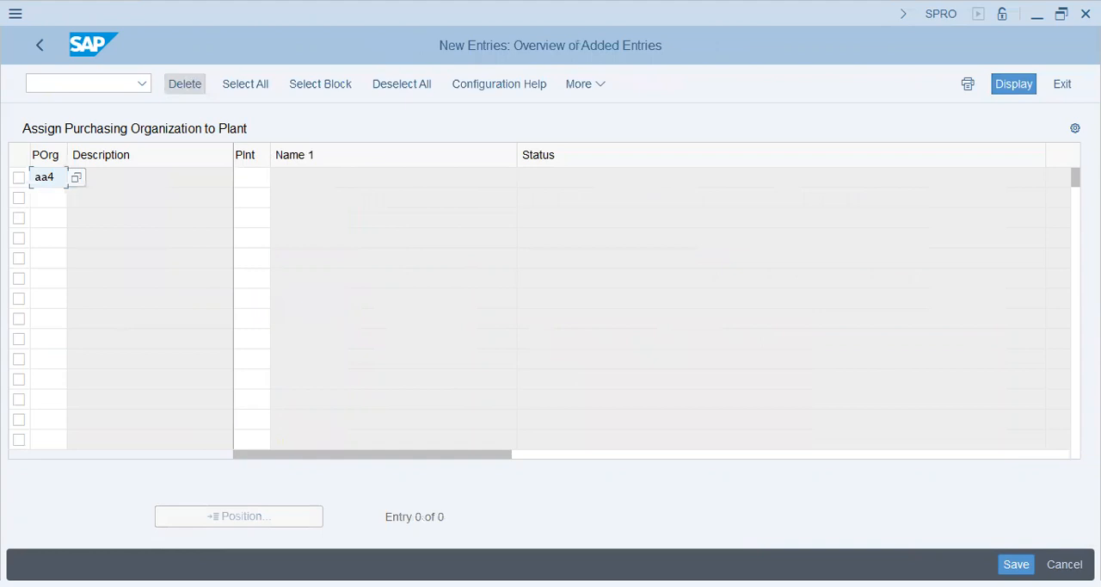
text(2)
key(Tab)
text(aa42)
key(Return)
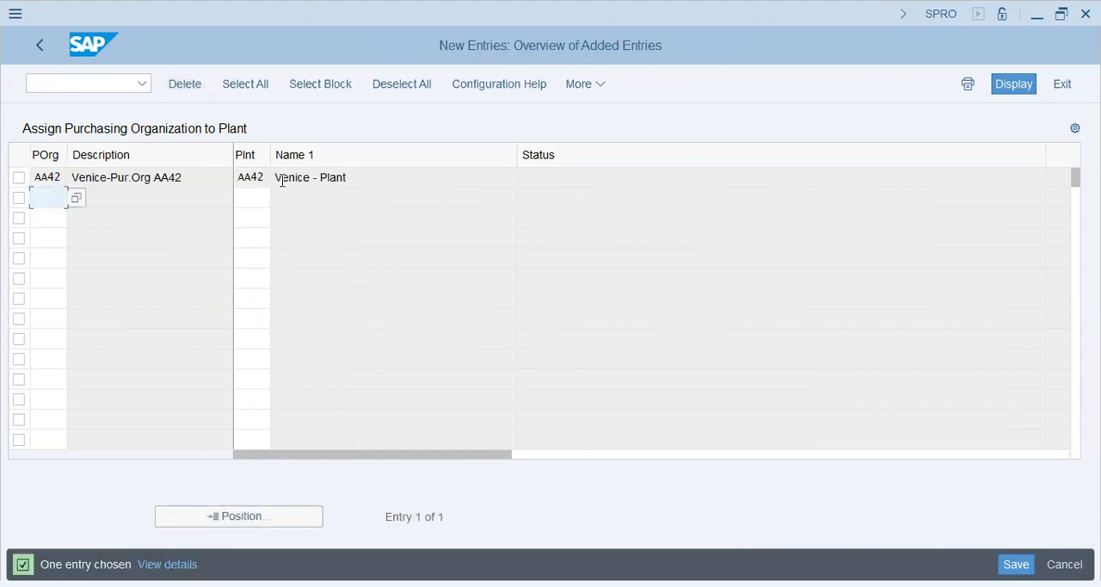
Step: Save the purchasing organization to plant assignment and return to the customizing structure
click(176, 181)
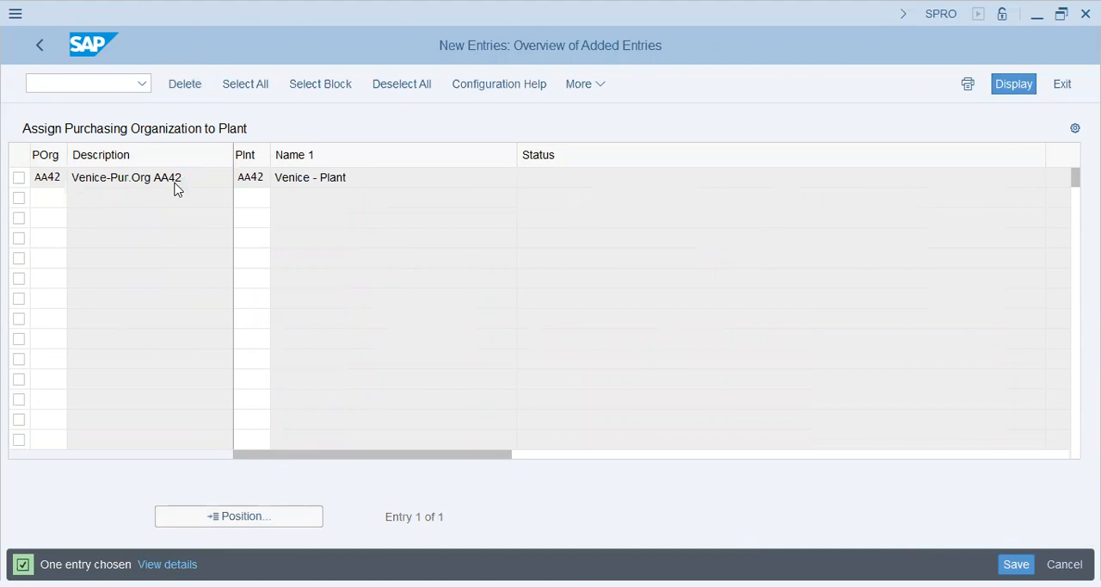
key(ctrl+s)
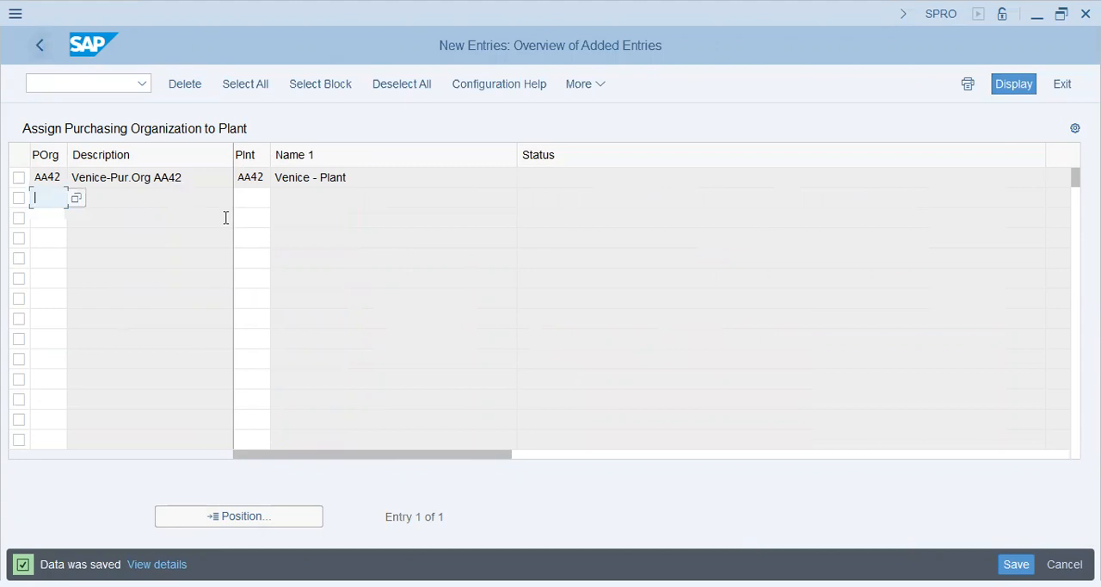
click(44, 55)
key(F3)
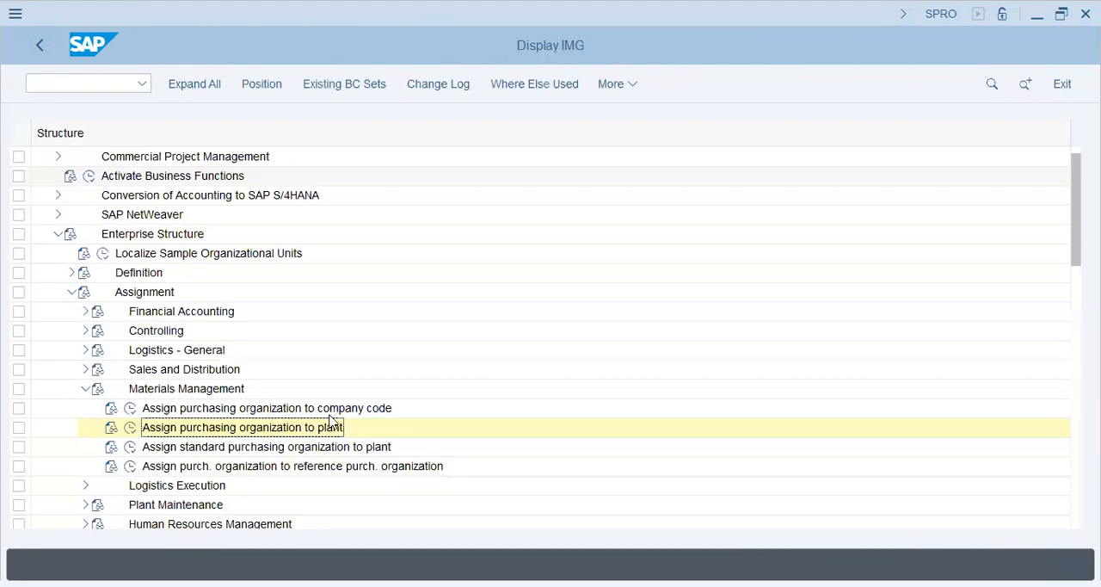
Step: Assign AA42 as the standard purchasing organization for plant AA42 and save it in the Venice Group customizing request
click(130, 446)
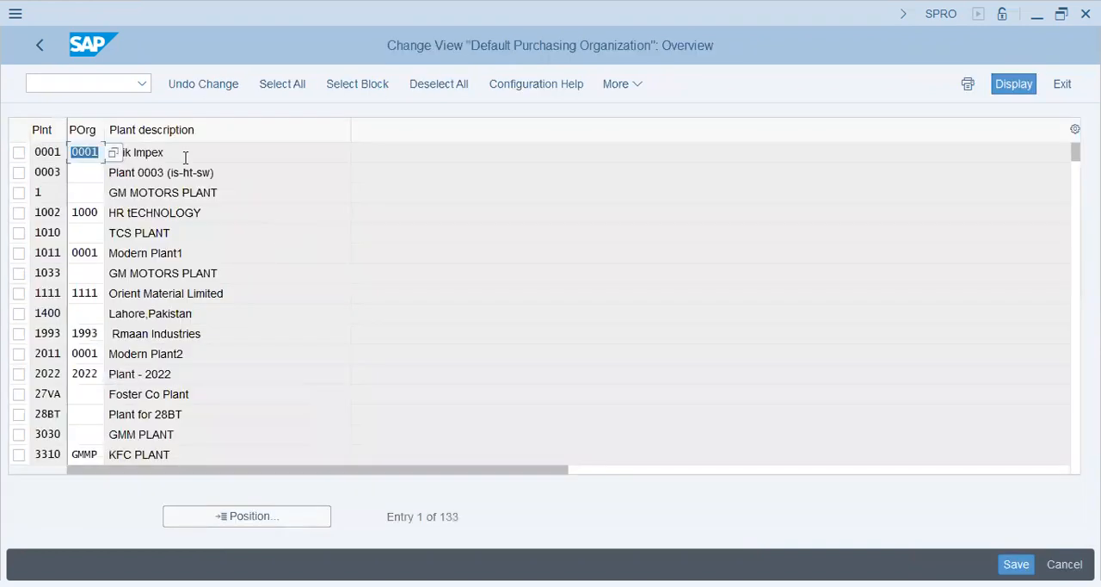
click(230, 523)
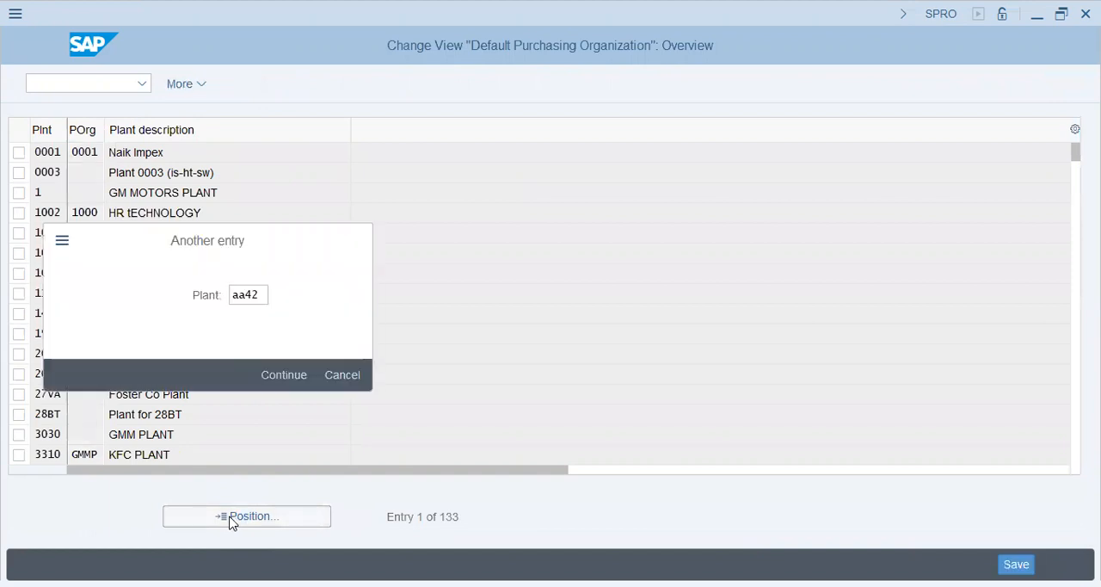
key(Return)
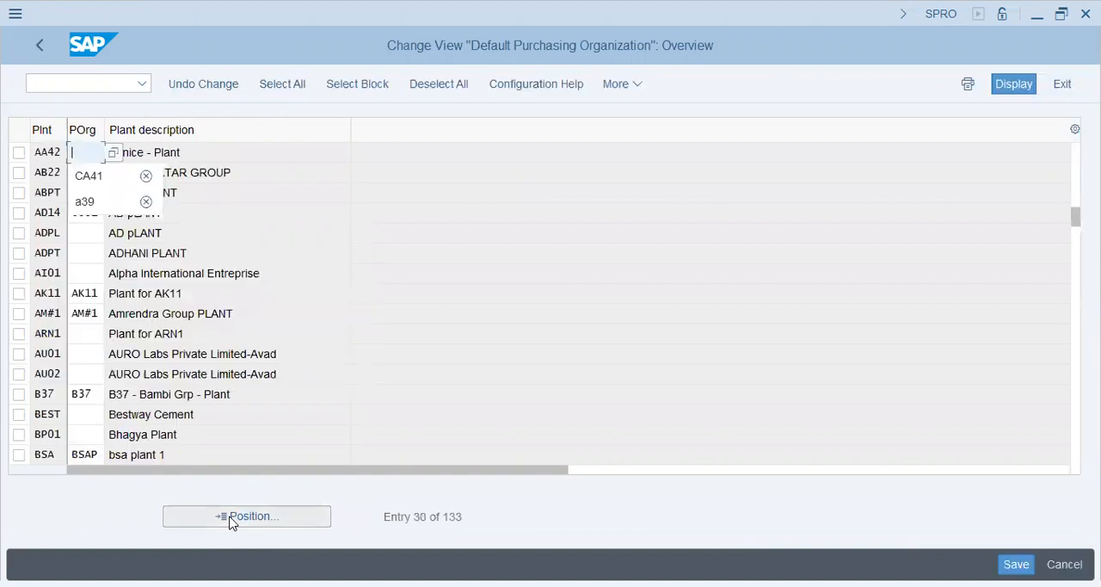
text(aa42)
key(Return)
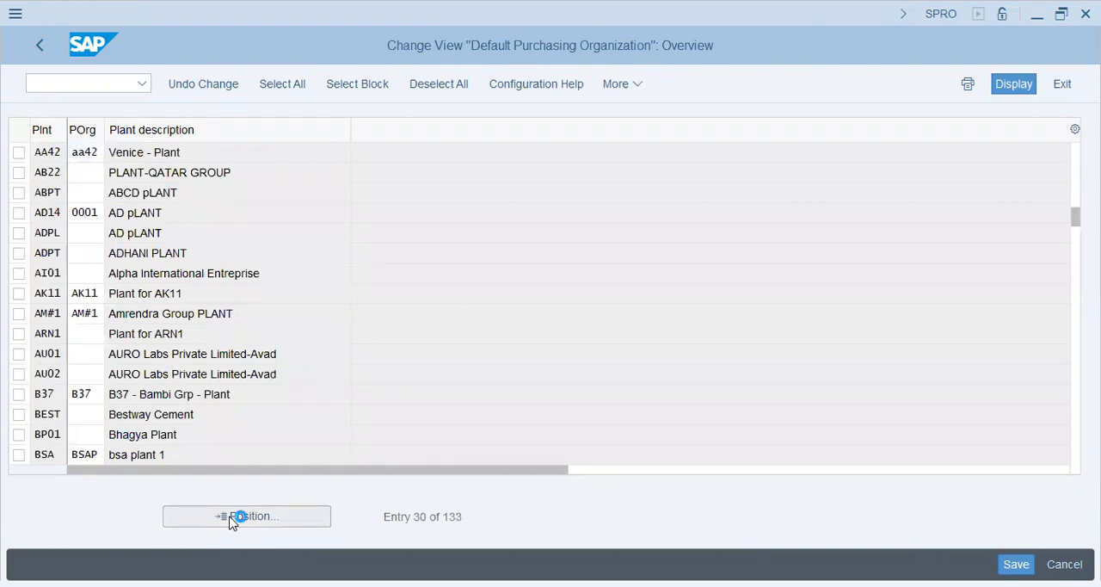
key(ctrl+s)
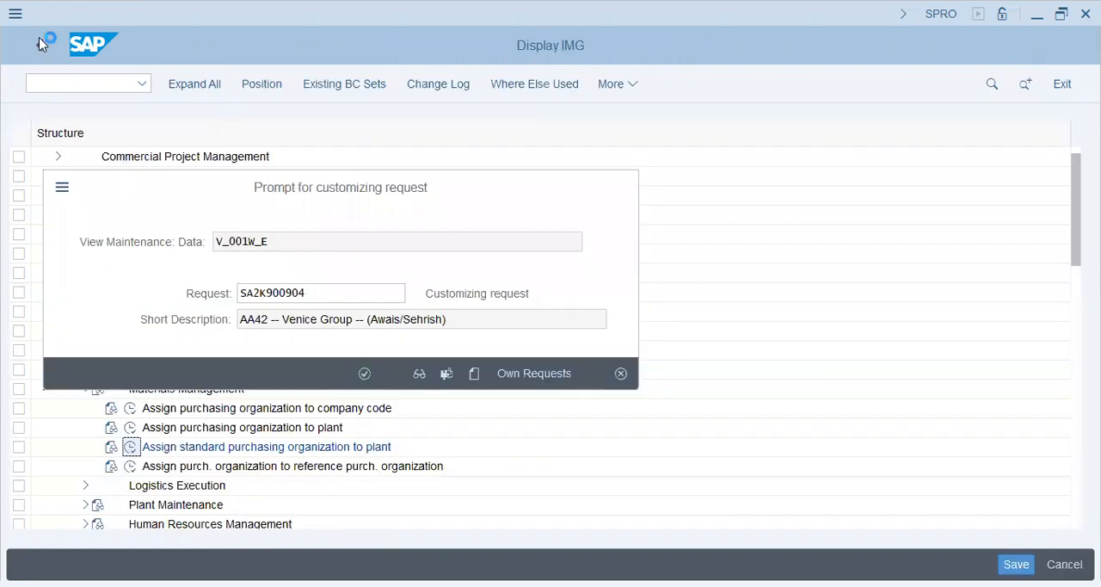
key(Return)
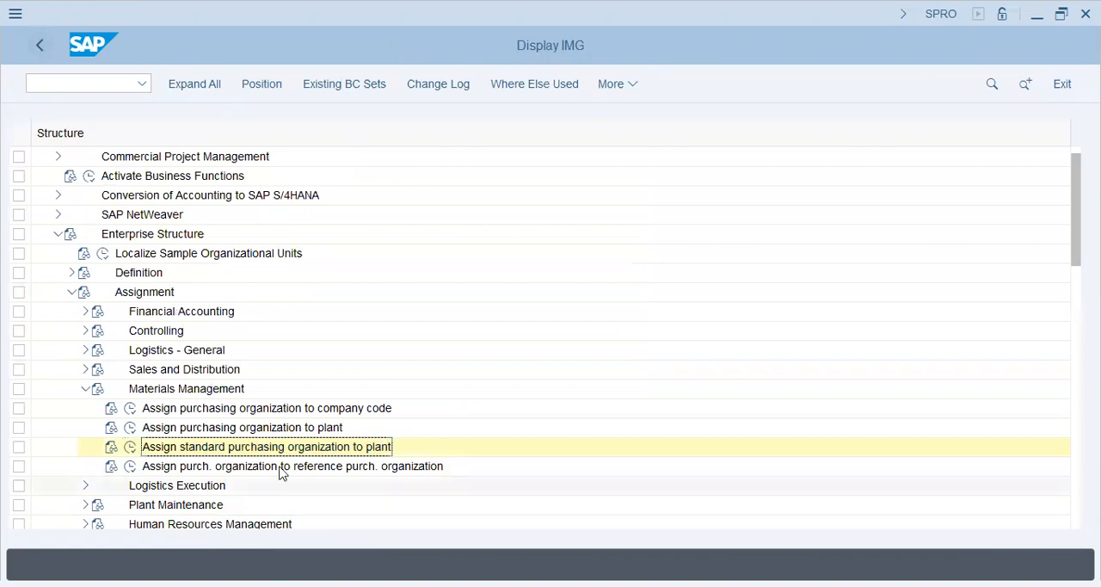
Step: Review the existing assignments of purchasing organizations to reference purchasing organizations and return to the customizing structure
click(129, 466)
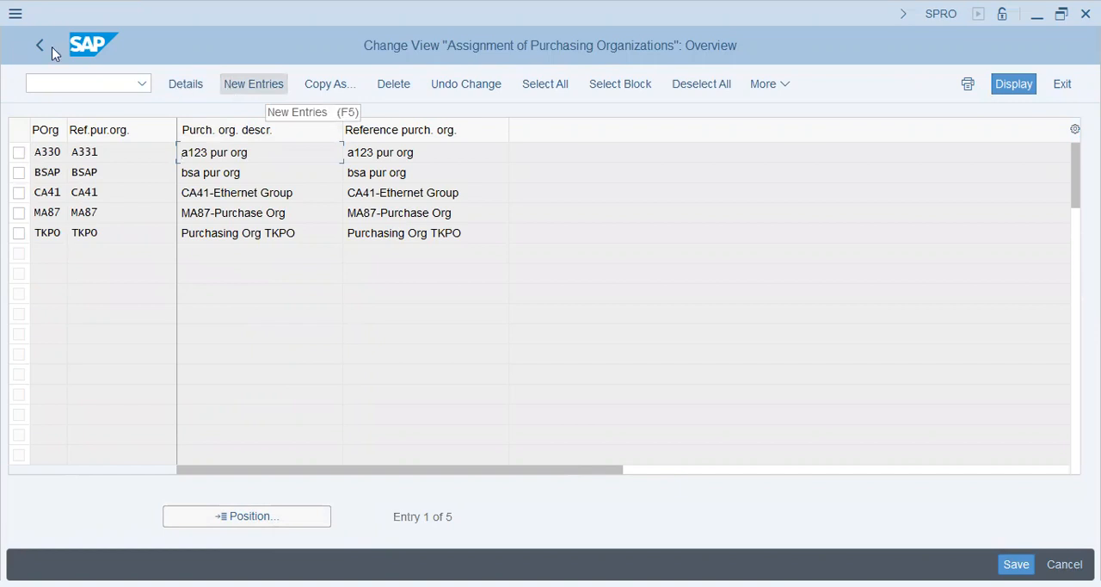
double_click(27, 153)
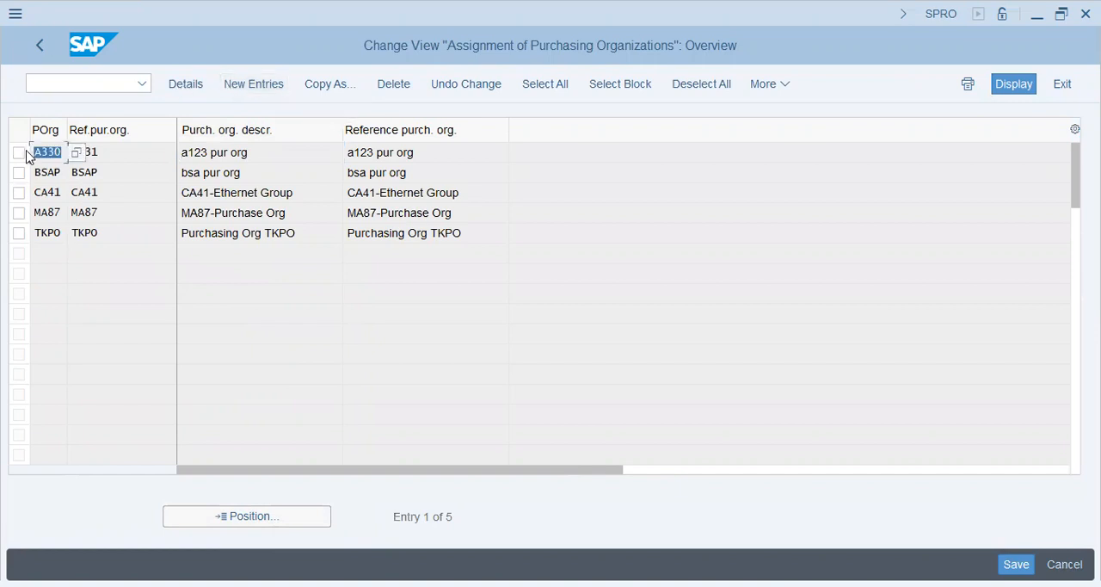
drag(9, 163, 1, 163)
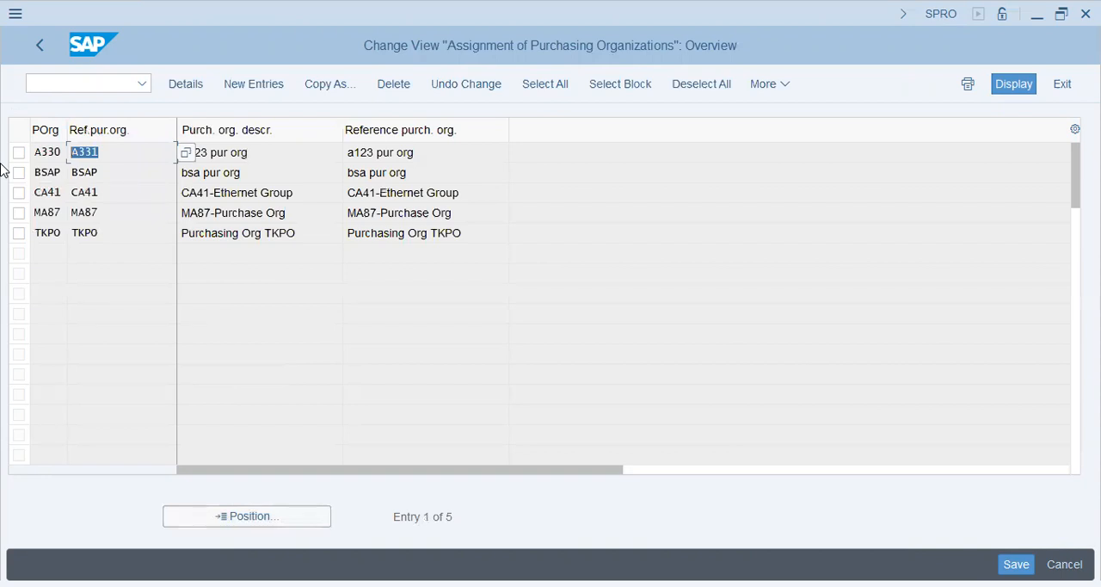
click(41, 55)
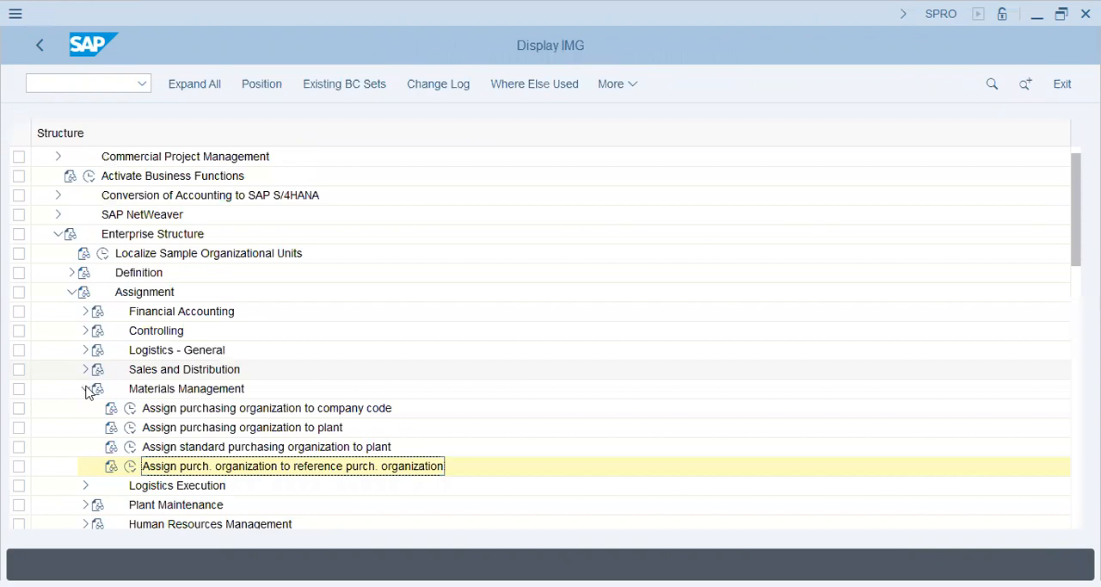
click(78, 299)
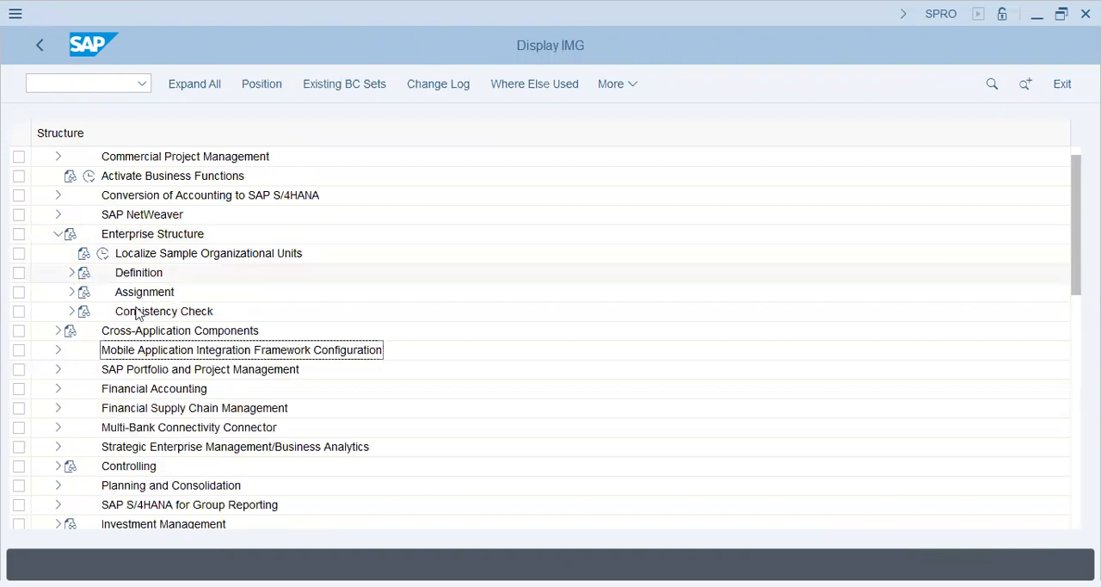
click(71, 273)
click(85, 312)
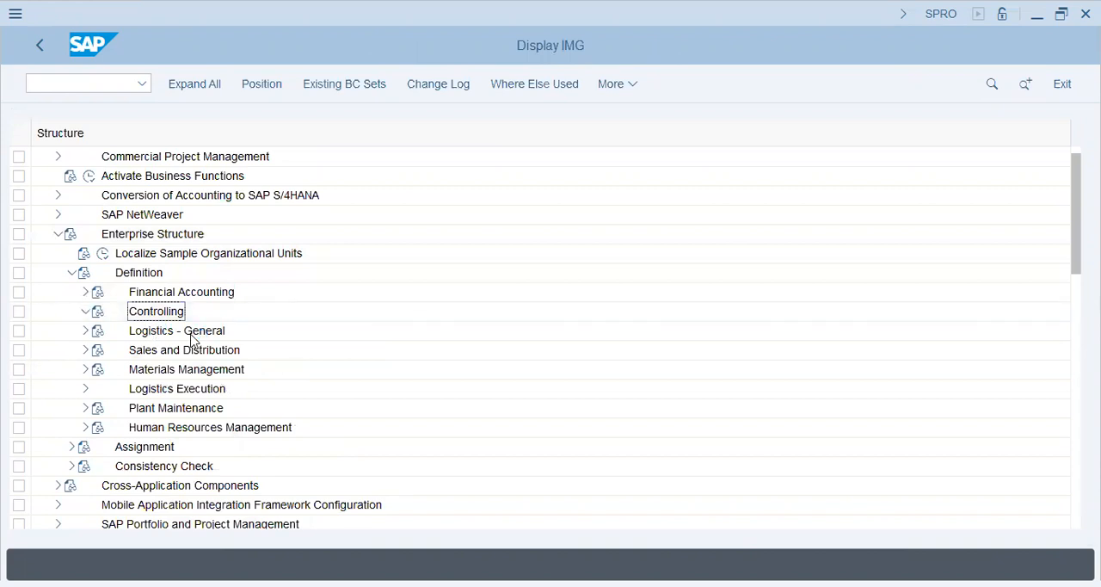
click(190, 349)
click(185, 332)
click(86, 312)
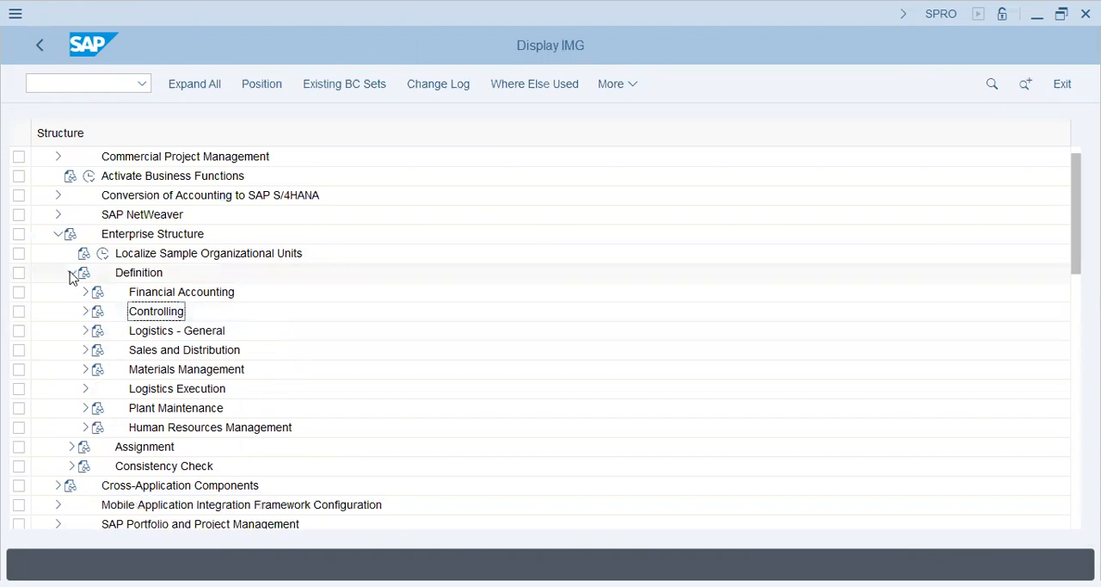
click(72, 274)
Step: Open Edit Chart of Accounts List under Financial Accounting, General Ledger Accounting, Master Data, G/L Accounts, Preparations
click(61, 236)
click(57, 311)
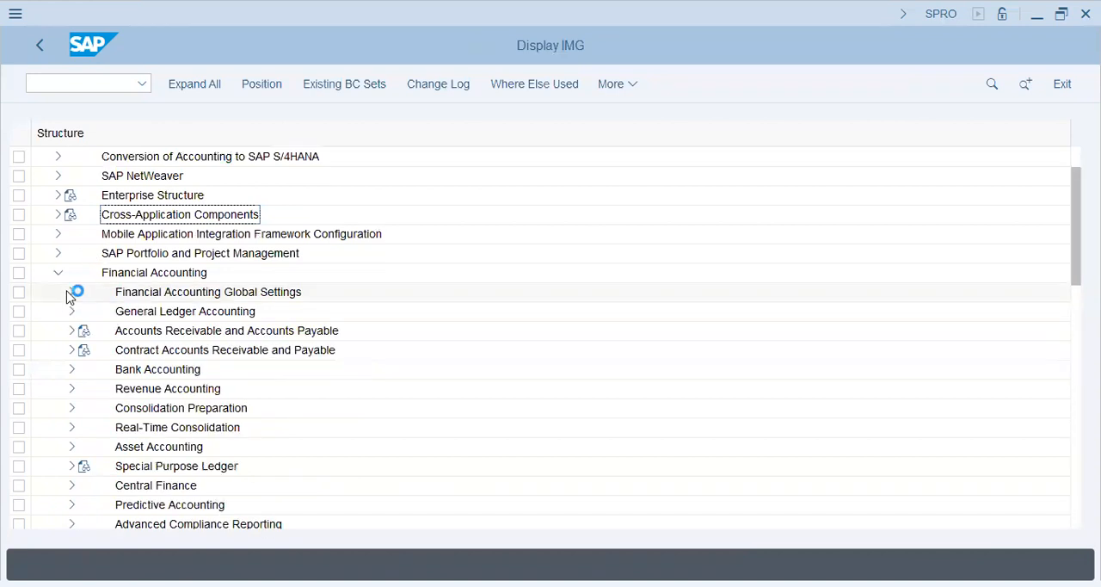
click(70, 311)
click(85, 331)
click(99, 351)
click(112, 369)
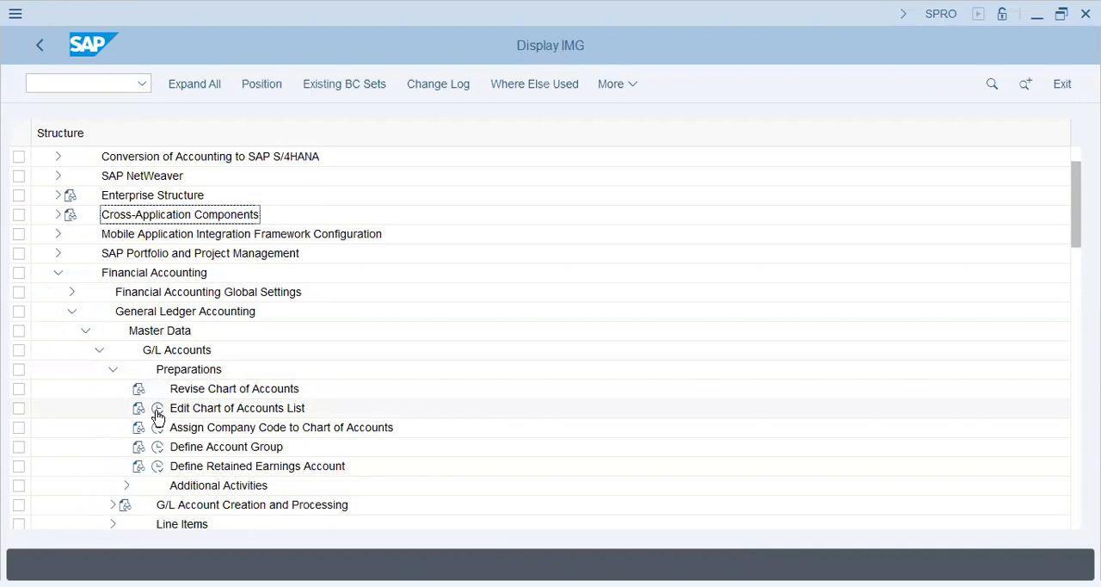
click(157, 411)
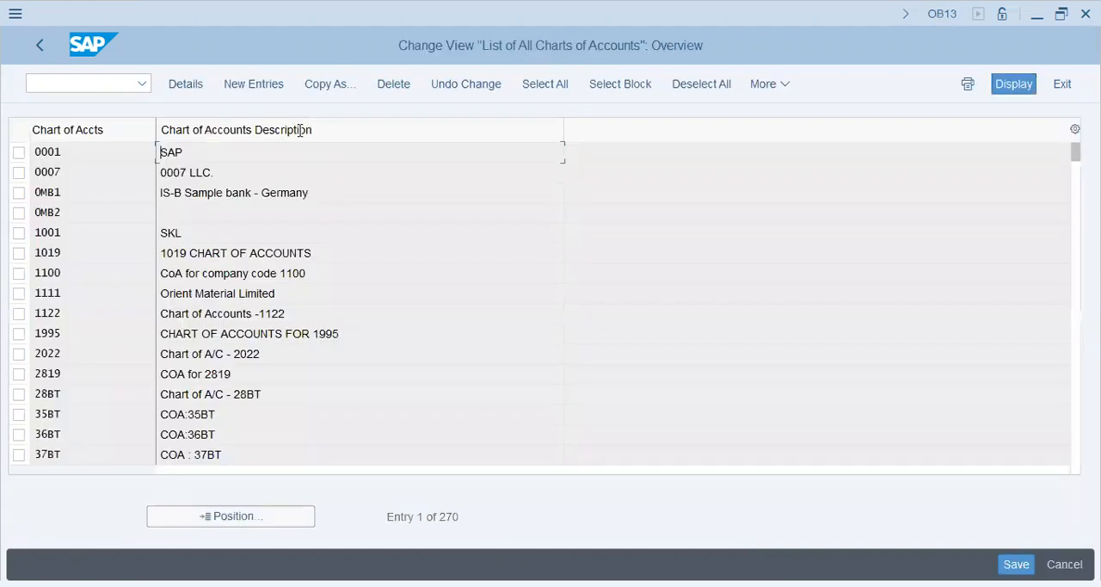
Step: Create a new chart of accounts AA42 with the description "AA42 - Venice Group - Chart of Accounts"
click(254, 86)
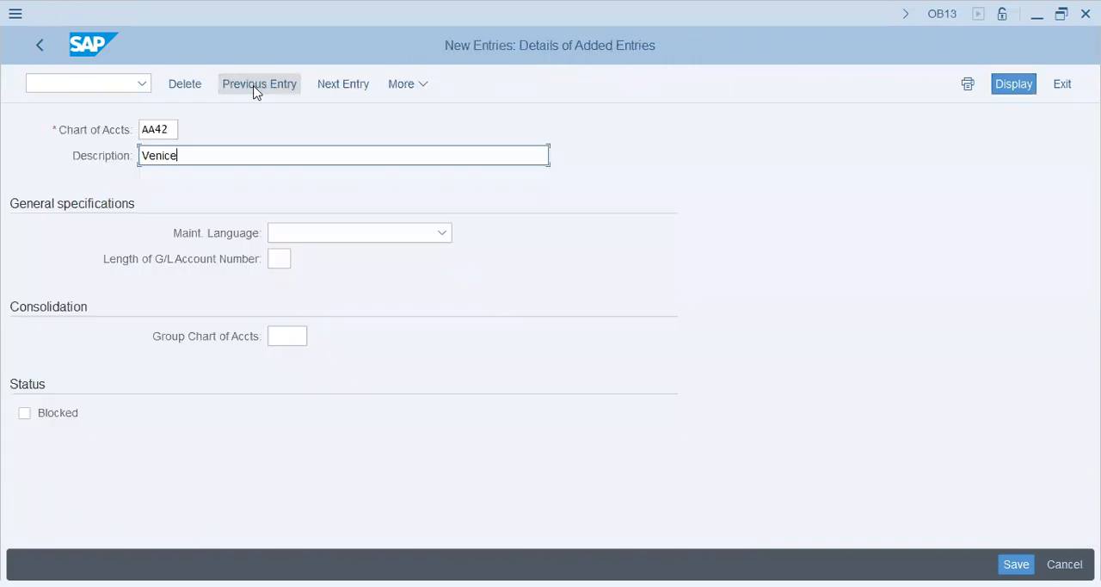
key(shift+Home)
text(AA42)
text(- Venice Group - Chart of Acctounts)
Step: Set the maintenance language to English and the G/L account number length to 5, save the chart of accounts and return to the customizing structure
key(Tab)
text(English)
key(Tab)
key(Tab)
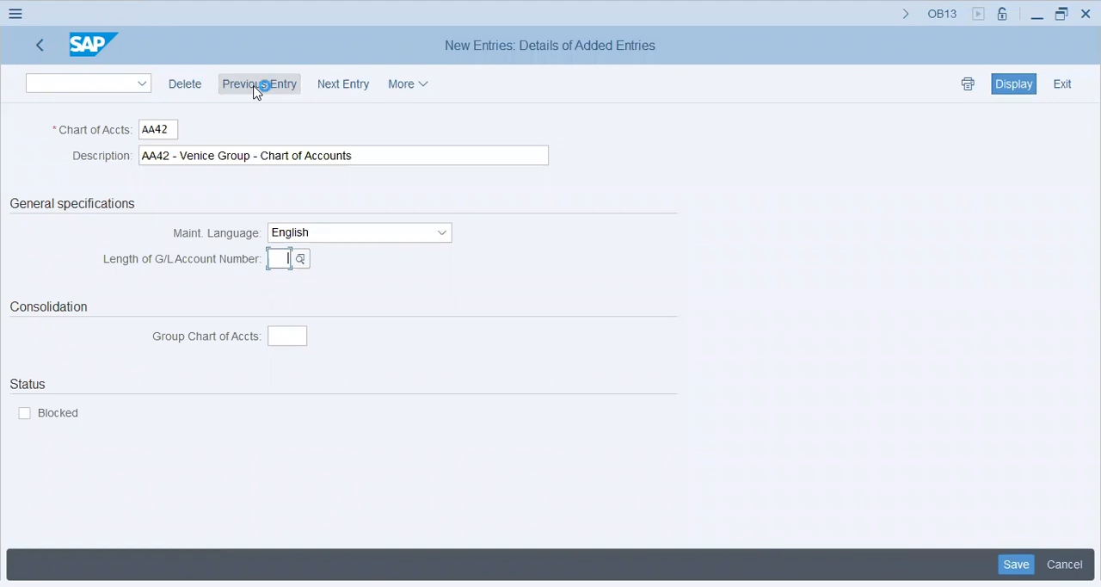
text(5)
key(Tab)
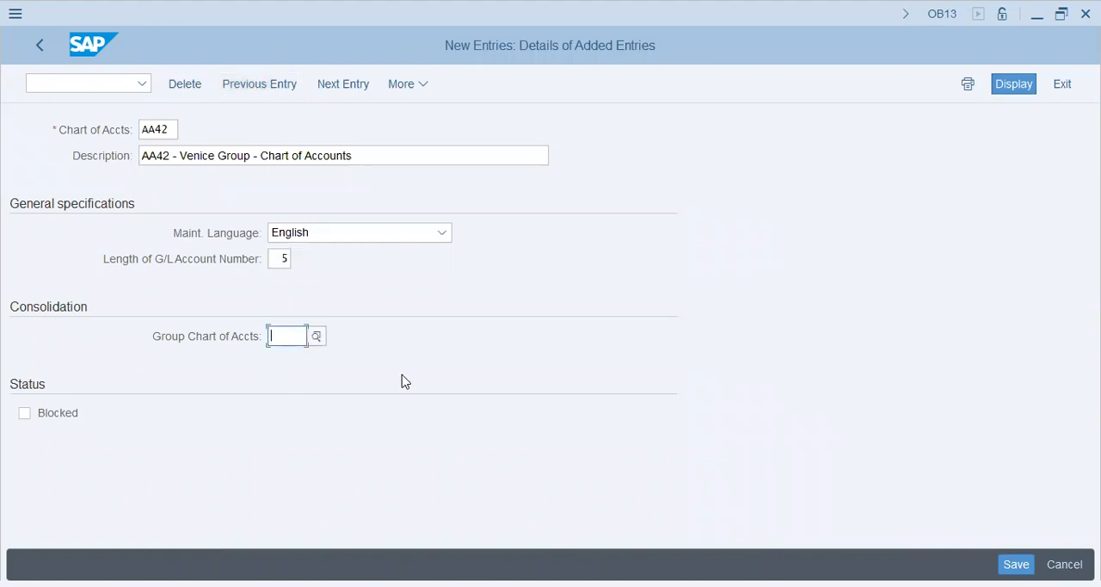
key(Return)
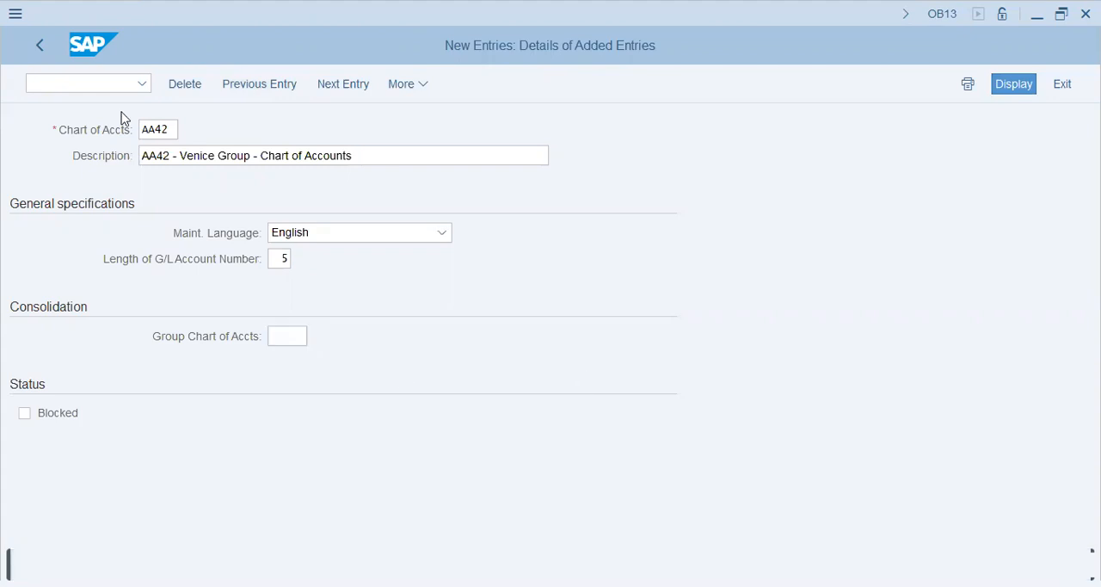
click(38, 48)
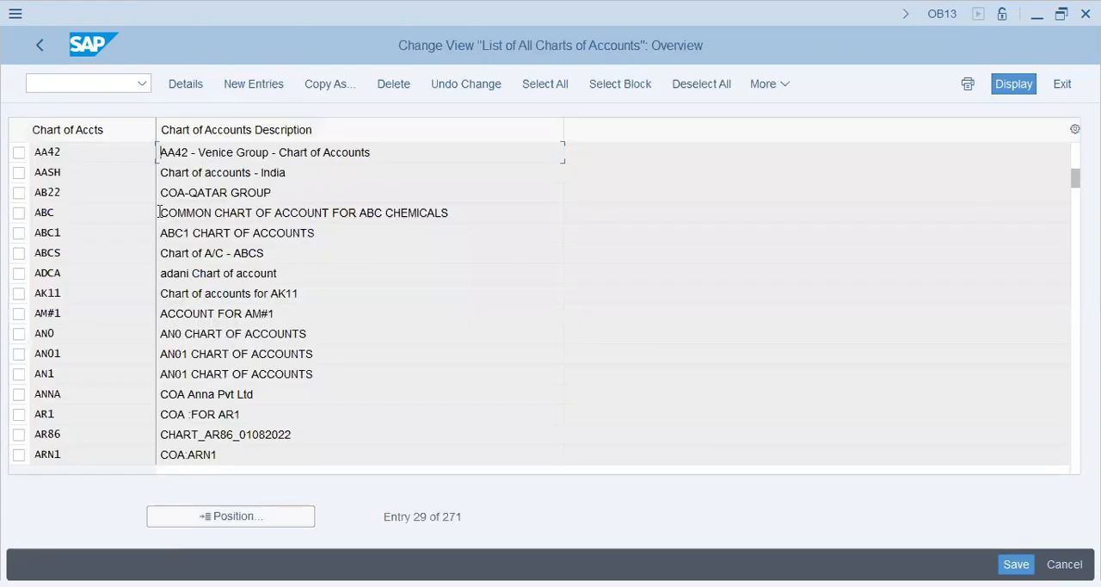
click(40, 51)
Step: Assign chart of accounts AA42 to company code AA42, save it and return to the customizing structure
click(231, 428)
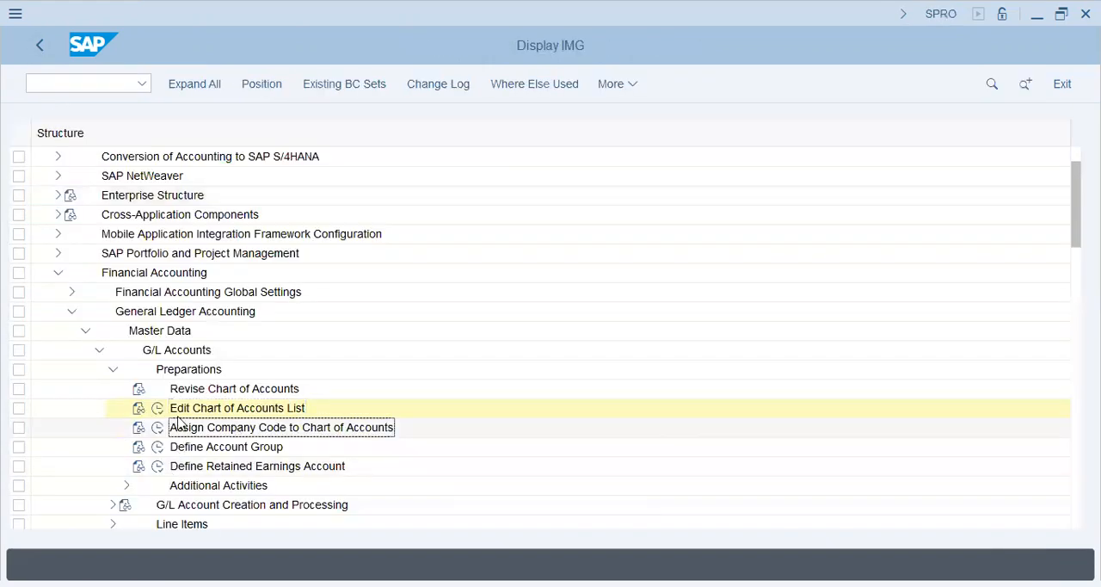
click(159, 427)
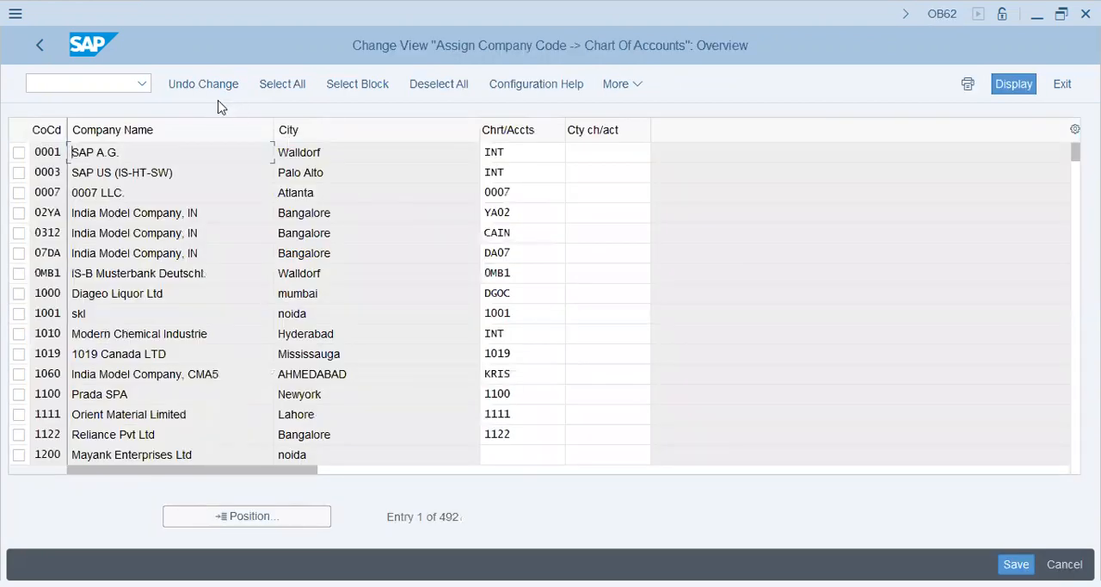
click(269, 520)
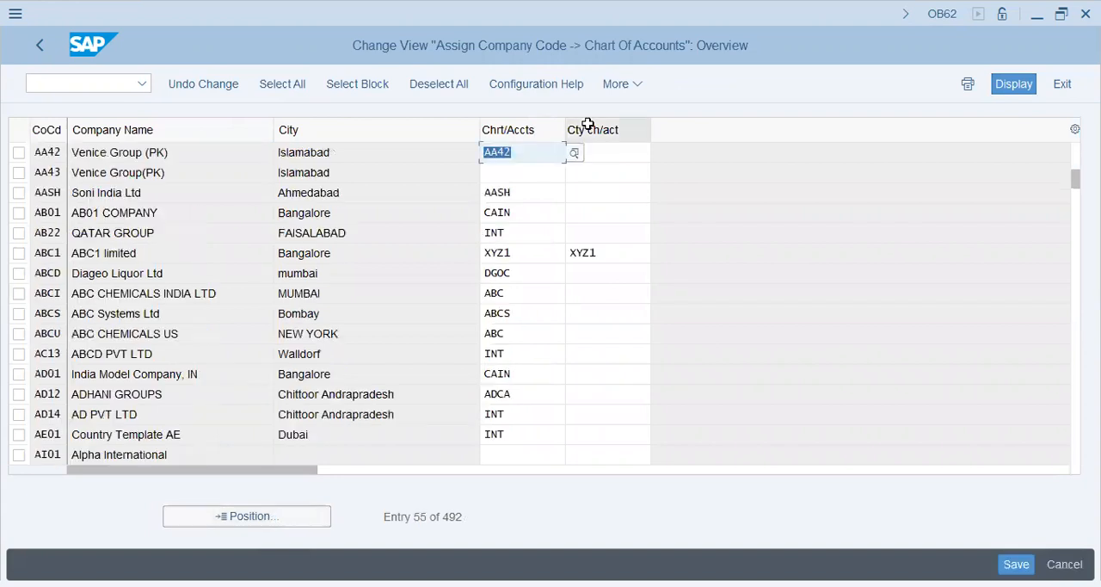
key(Tab)
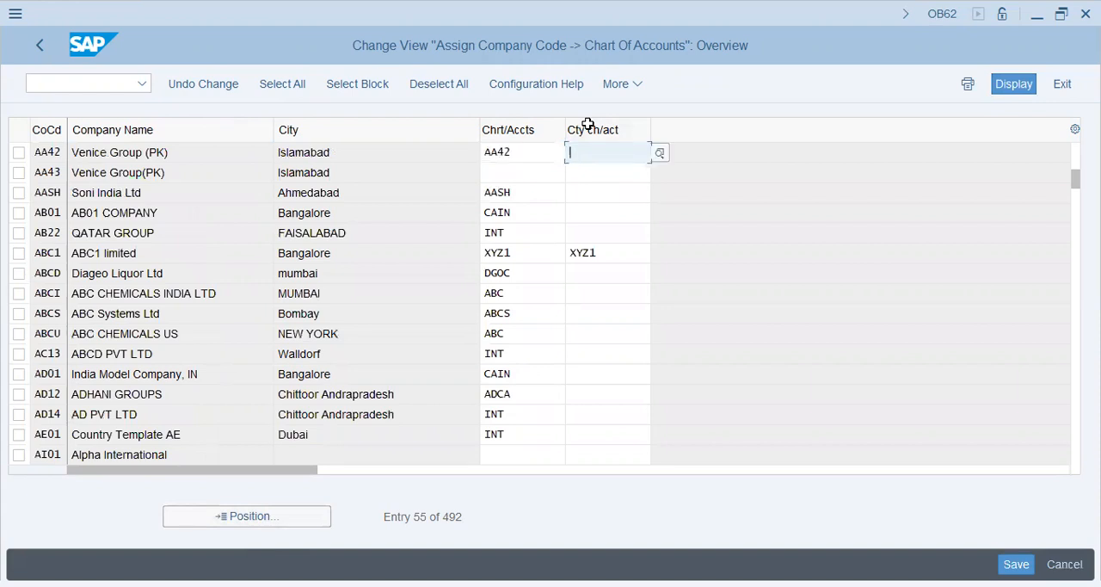
click(588, 124)
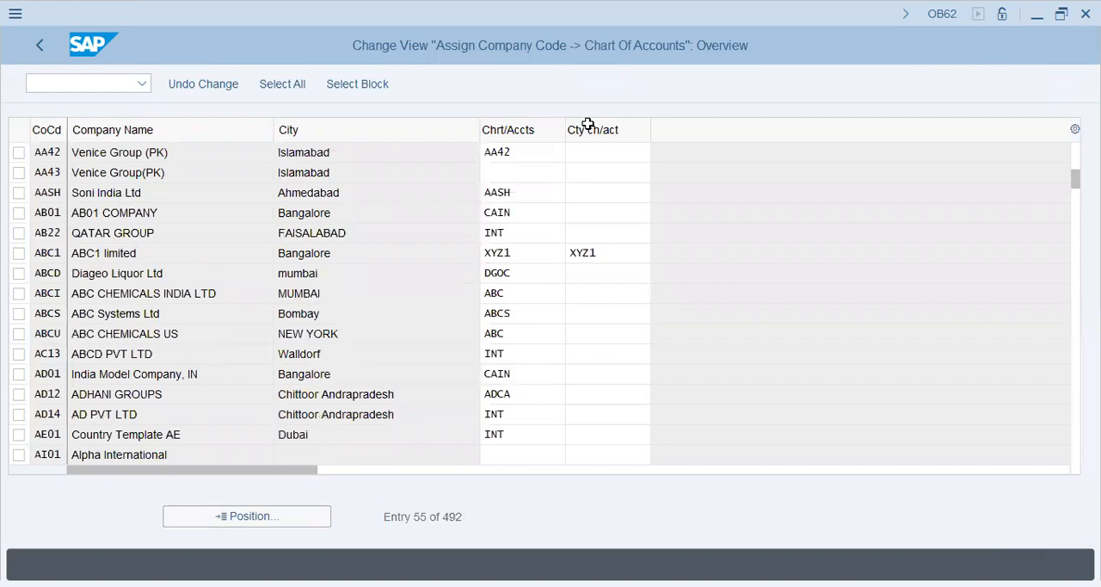
click(40, 48)
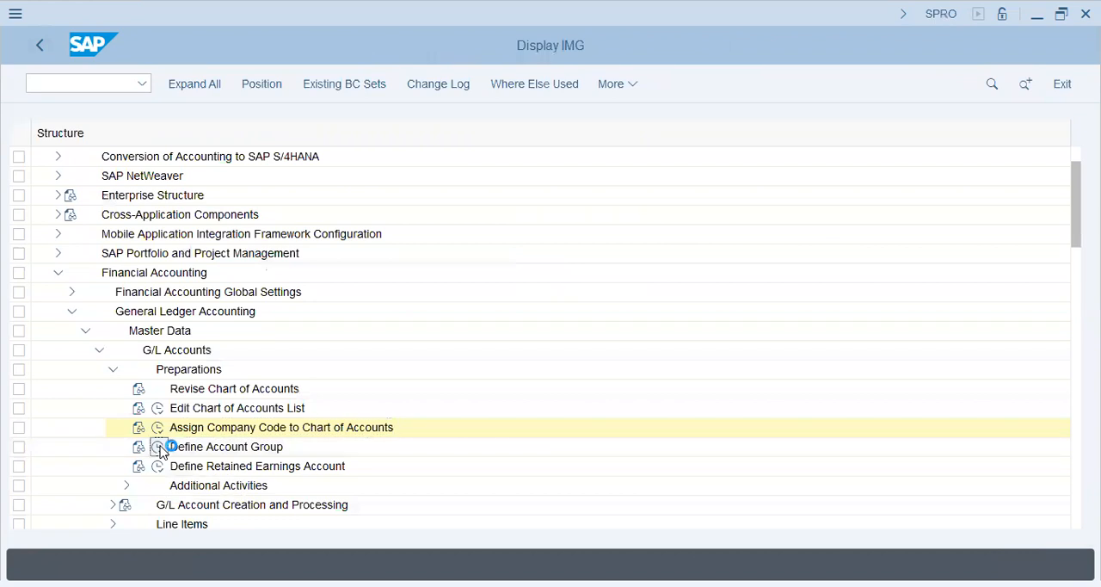
Step: Under Define Account Group, locate chart of accounts CA41 and select all its account groups from OBAL through WHT
click(158, 448)
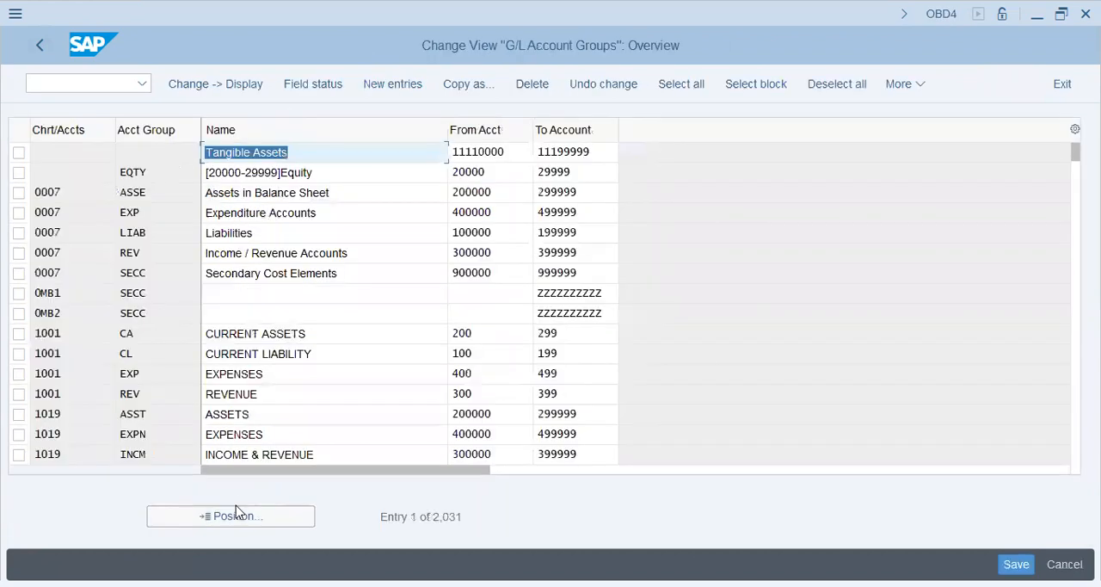
click(238, 513)
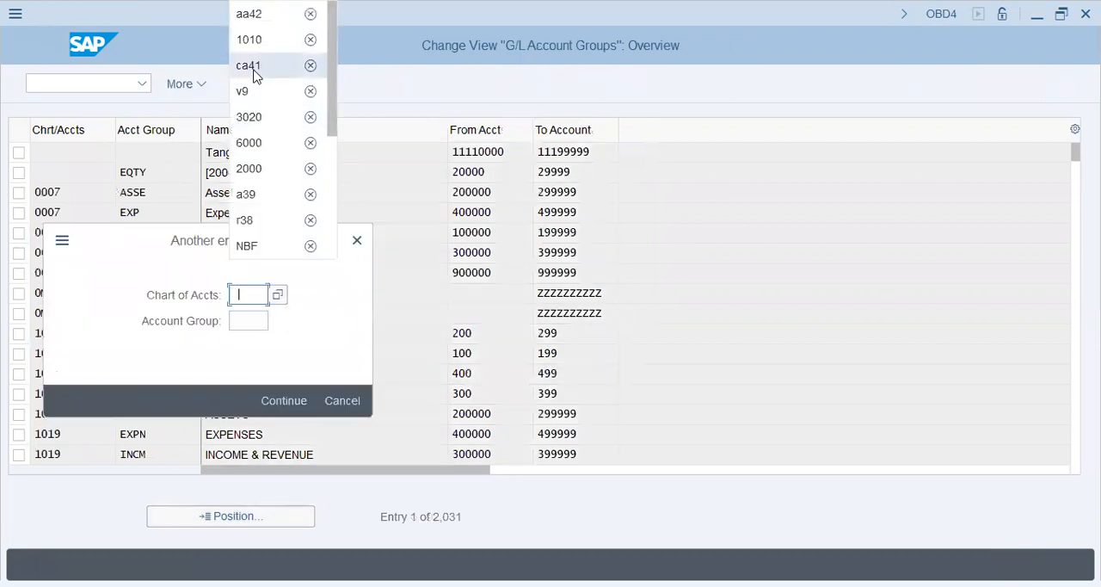
click(255, 76)
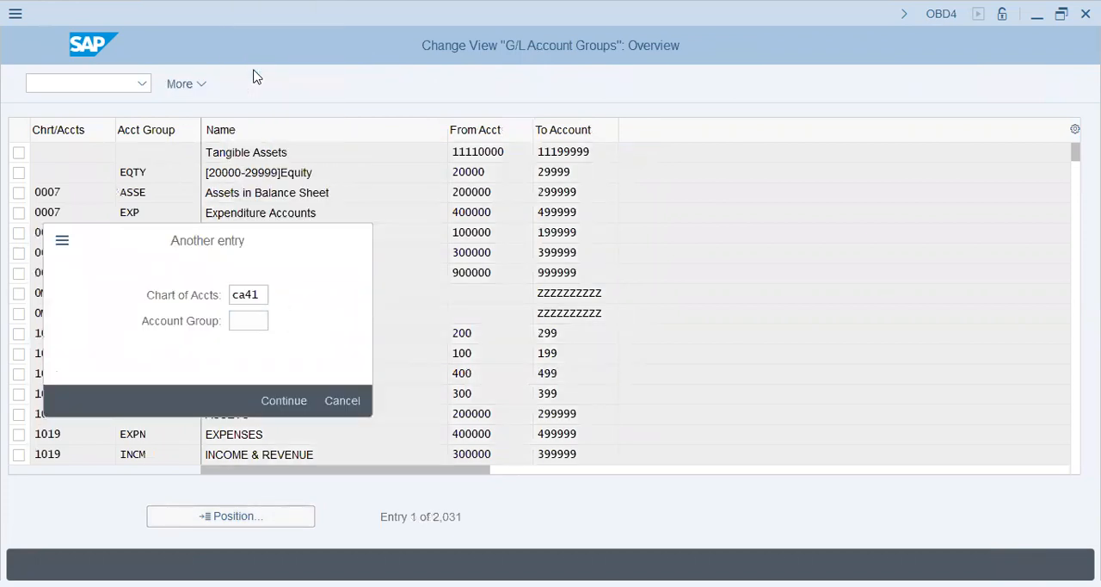
key(Return)
click(18, 155)
drag(19, 200, 22, 439)
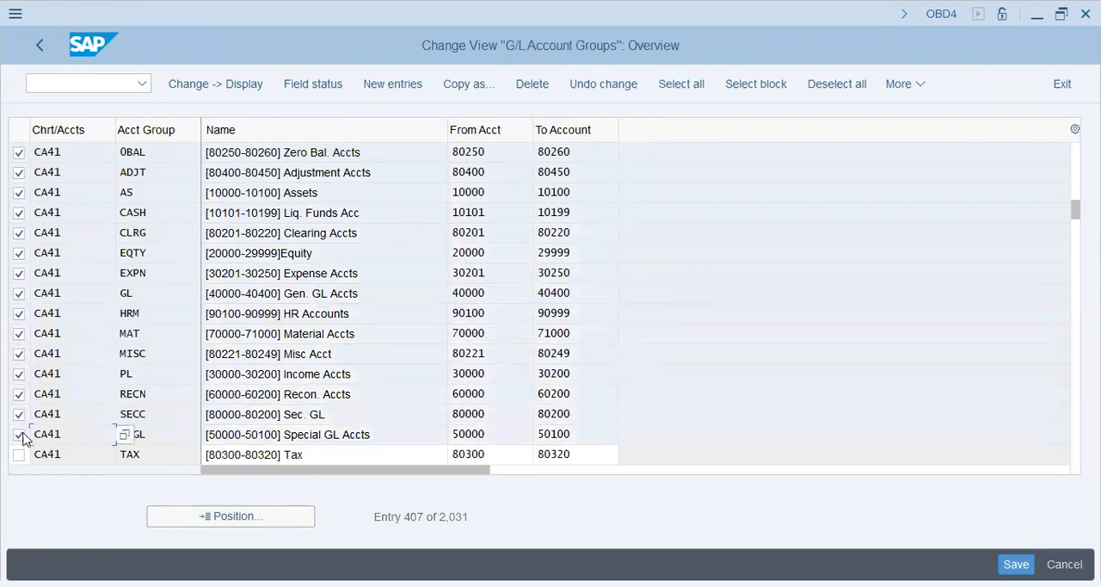
click(24, 461)
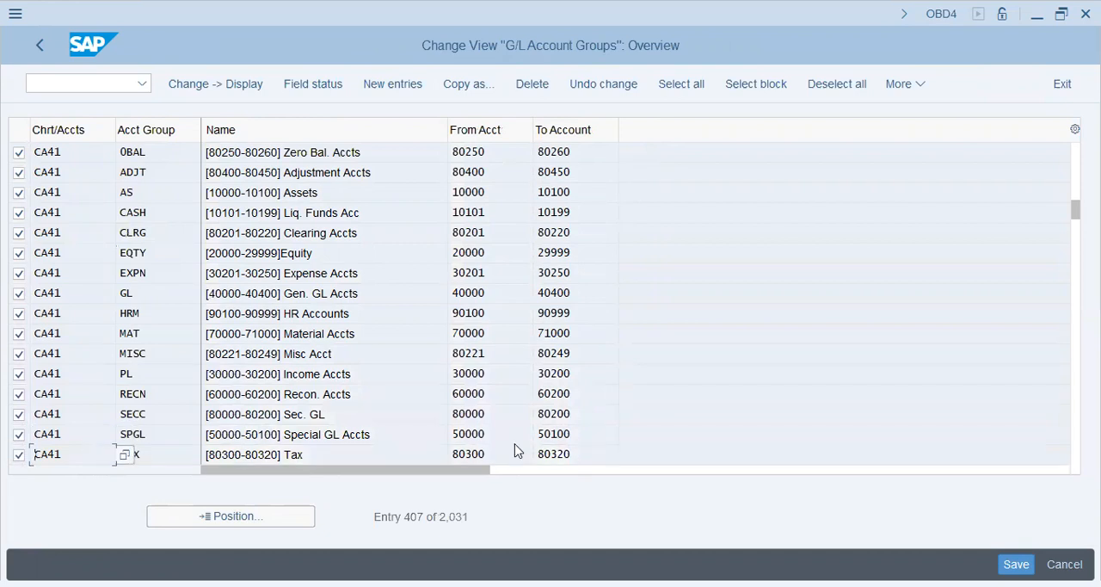
key(Page_Down)
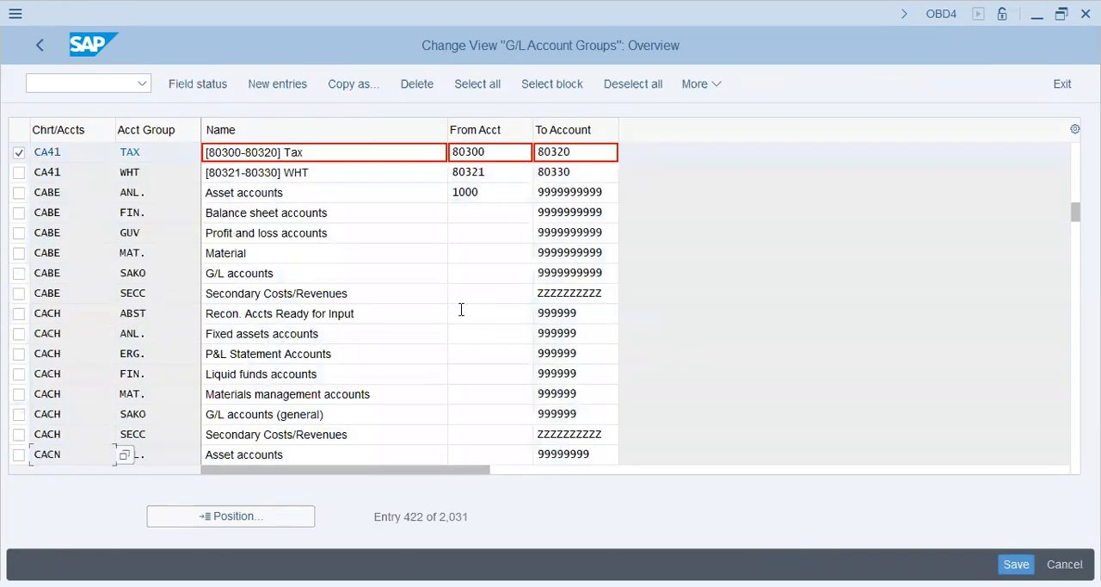
click(20, 173)
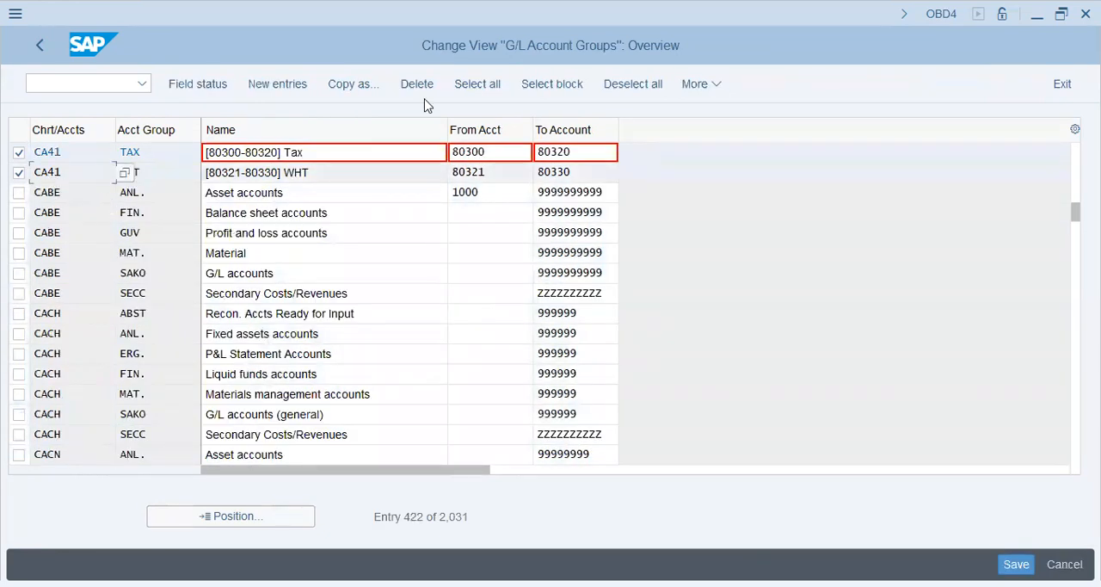
Step: Copy the selected CA41 account groups, setting target chart of accounts AA42 for groups OBAL, ADJT and AS
click(336, 86)
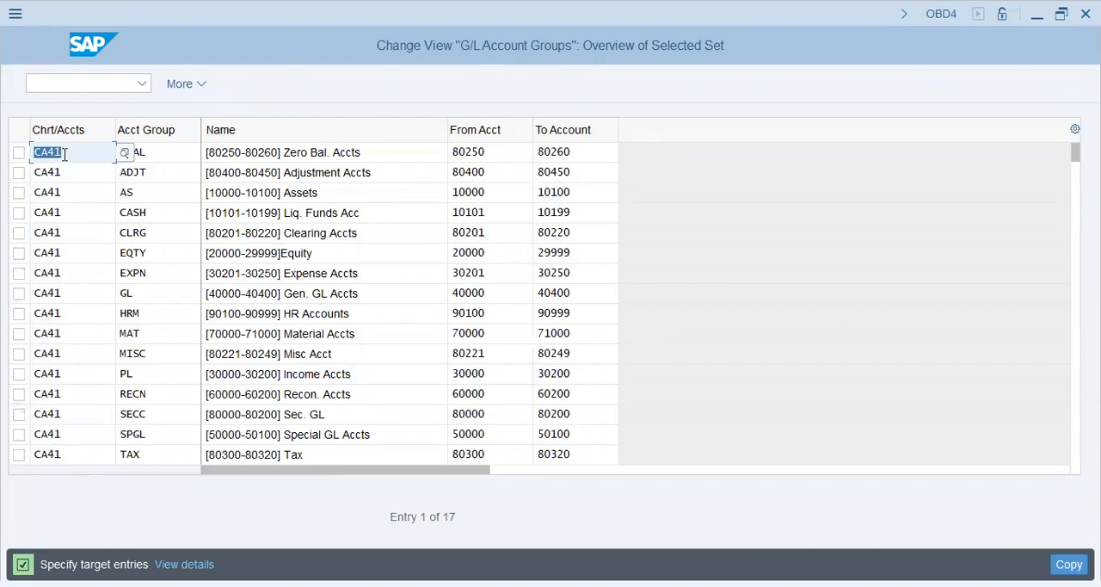
text(AA42)
key(Down)
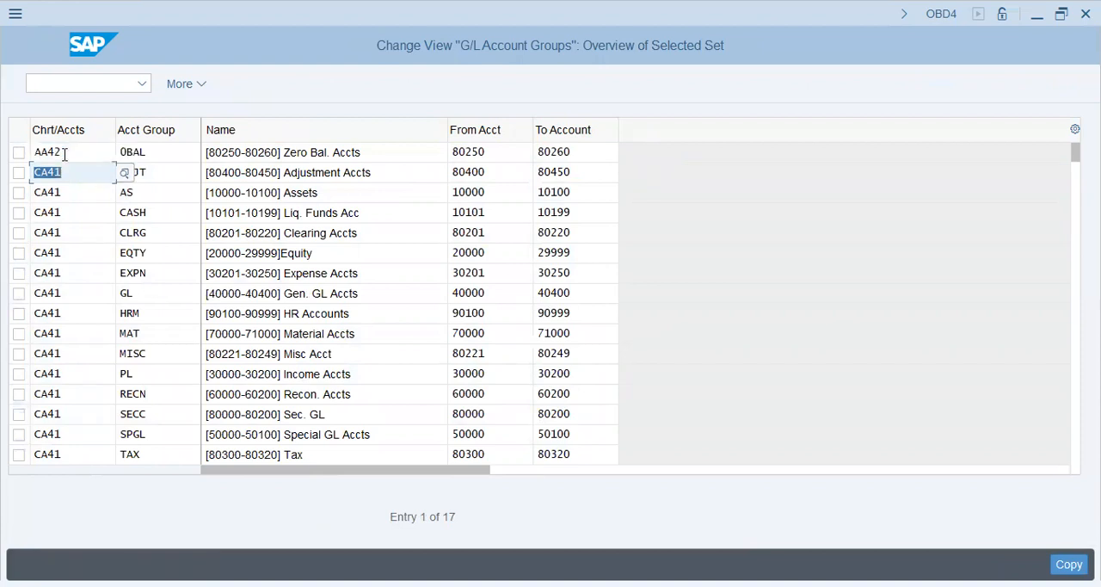
text(AA42)
key(Tab)
key(Tab)
key(Tab)
Step: Set the target chart of accounts to AA42 for account groups CASH, CLRG and EQTY
key(Tab)
text(AA42)
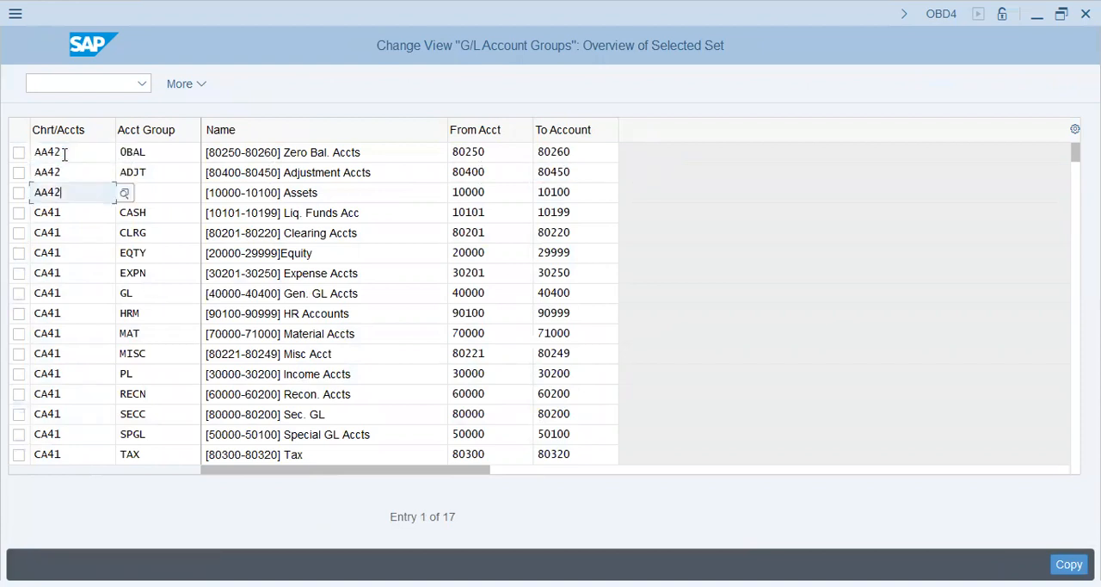
key(Down)
text(AA42)
key(Tab)
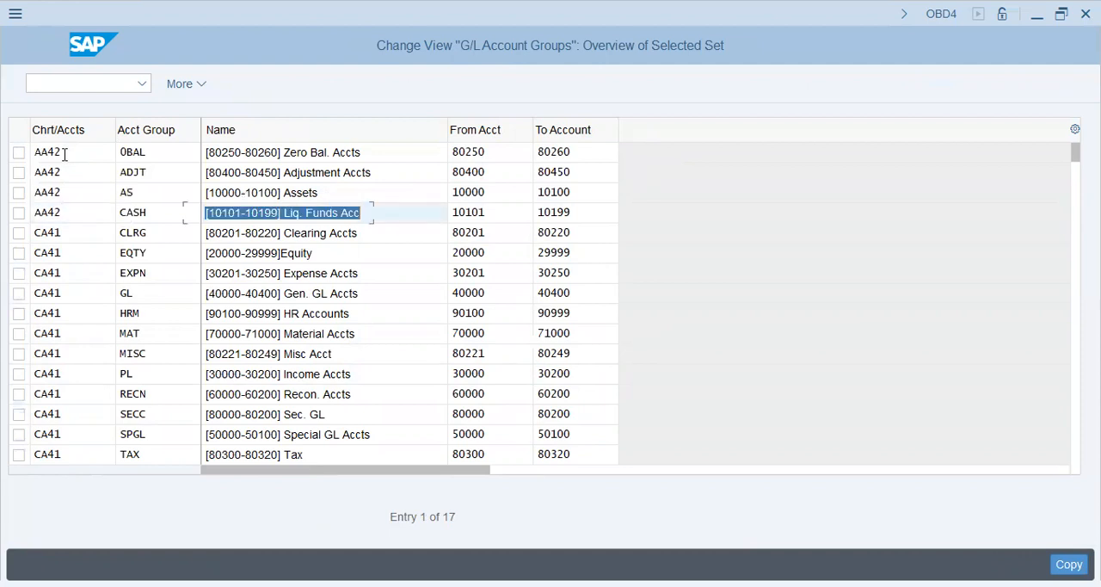
key(Tab)
key(Tab)
key(Tab)
key(Tab)
key(shift+Tab)
text(AA42)
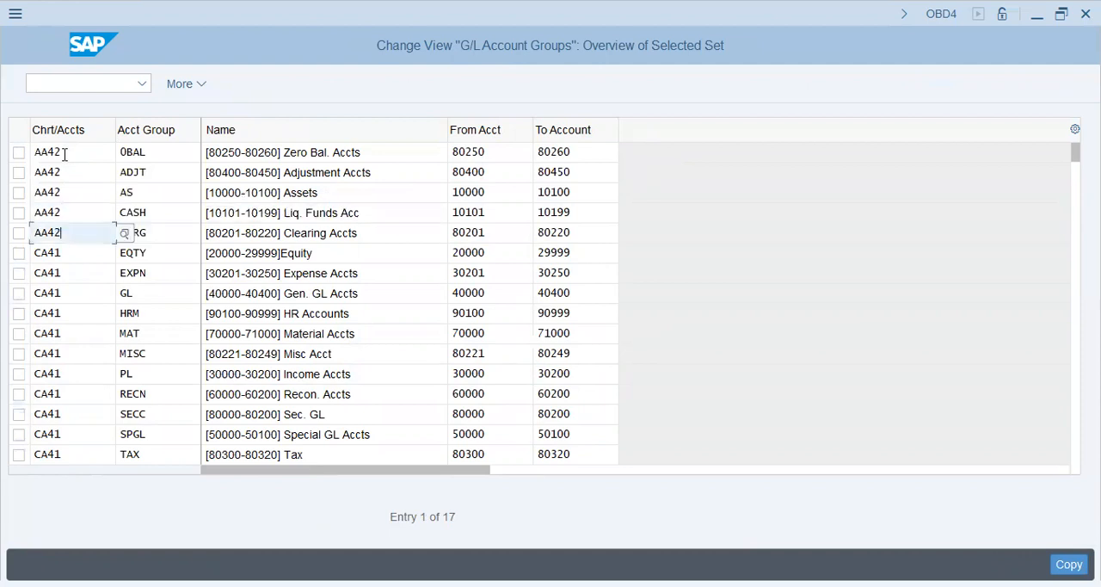
key(Down)
text(AA42)
Step: Set the target chart of accounts to AA42 for account groups EXPN and GL
key(Tab)
key(Tab)
key(Tab)
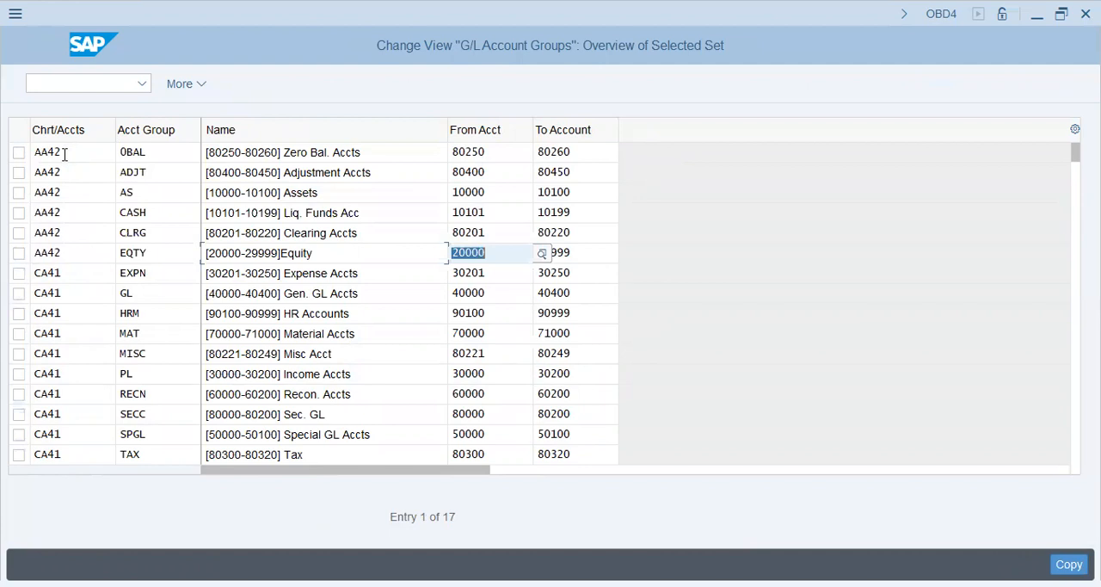
key(Tab)
key(Tab)
key(Tab)
key(shift+Tab)
text(AA42)
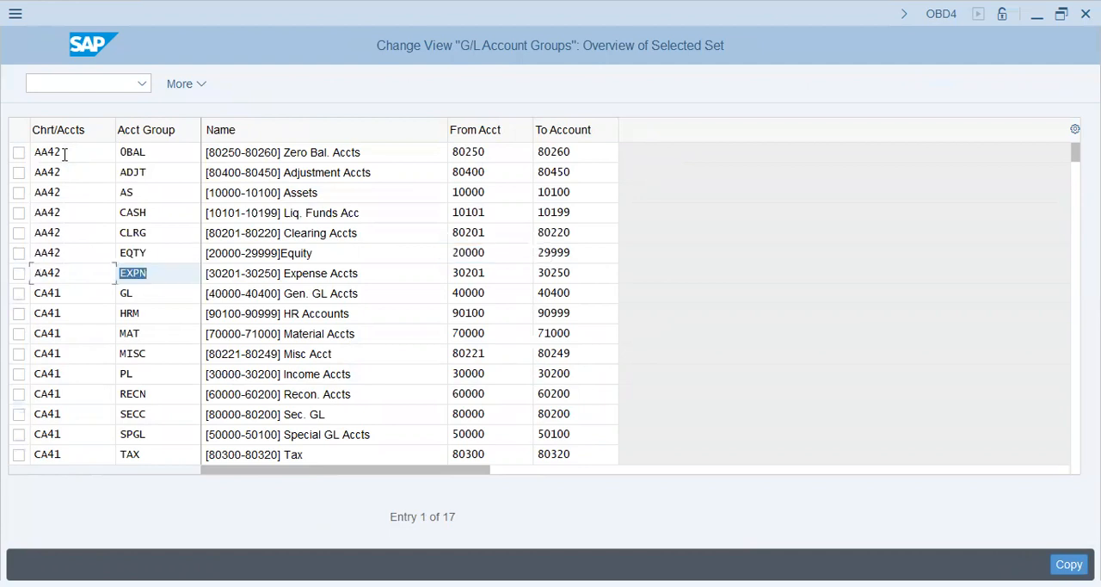
key(Tab)
key(Tab)
key(Tab)
key(Tab)
text(AA42)
Step: Set the target chart of accounts to AA42 for account groups HRM and MAT
key(Tab)
key(Tab)
key(Tab)
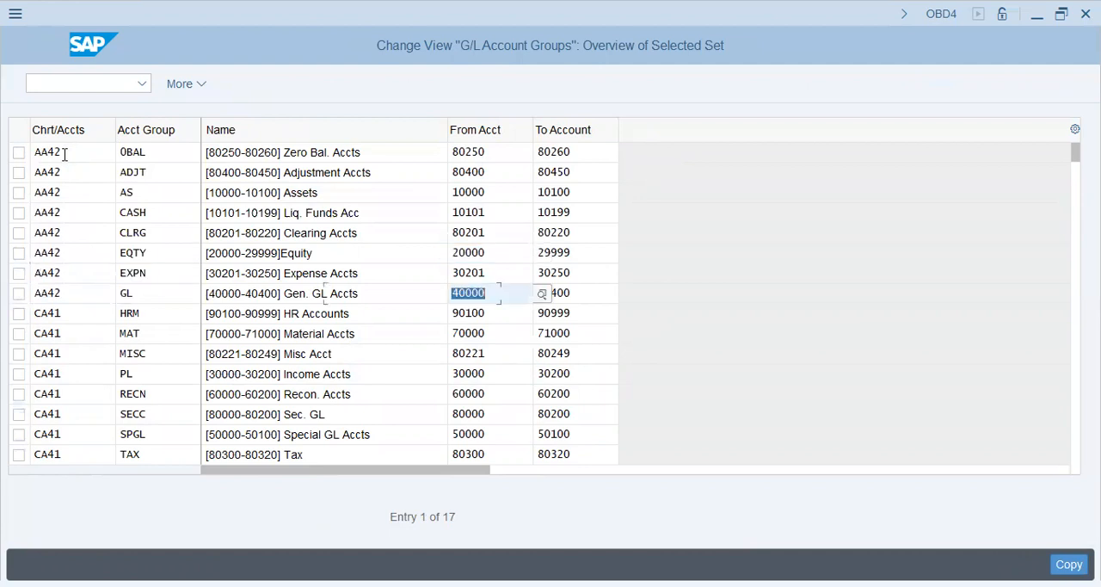
key(Tab)
key(Tab)
text(AA42)
key(Tab)
key(Tab)
key(Tab)
key(Tab)
key(Tab)
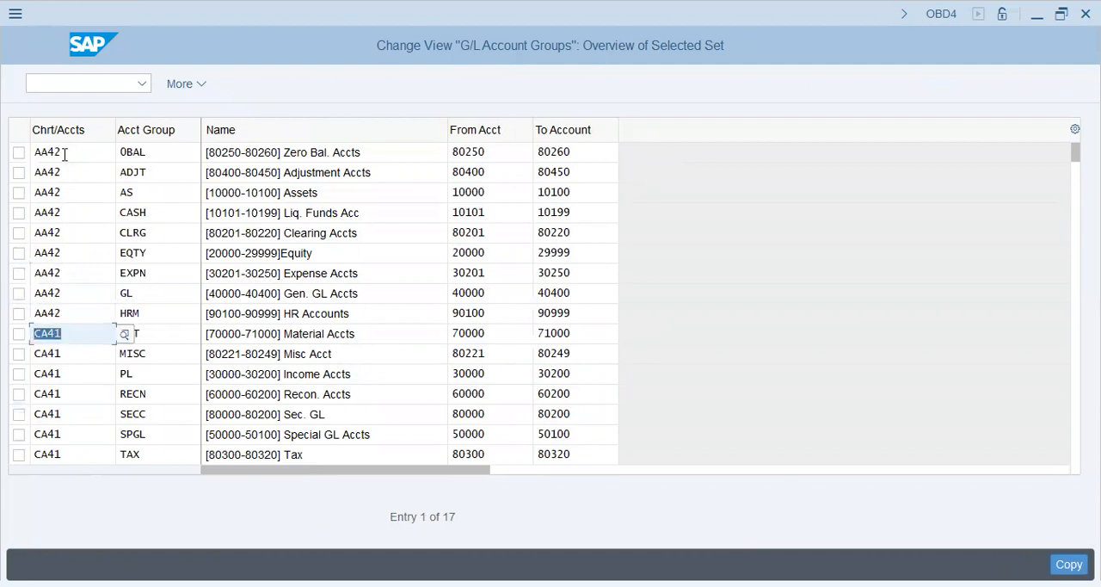
text(AA42)
Step: Set the target chart of accounts to AA42 for account groups MISC and PL
key(Tab)
key(Tab)
key(Tab)
key(Tab)
key(Tab)
text(AA42)
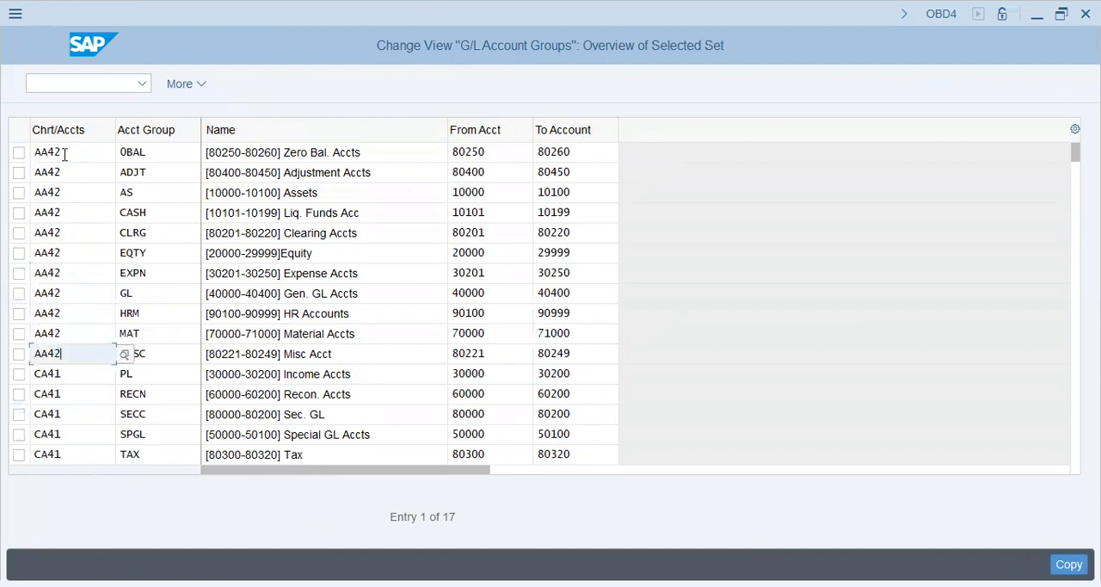
Step: Set the target chart of accounts to AA42 for account groups RECN and SECC
key(Tab)
key(Tab)
key(Tab)
key(Tab)
key(Tab)
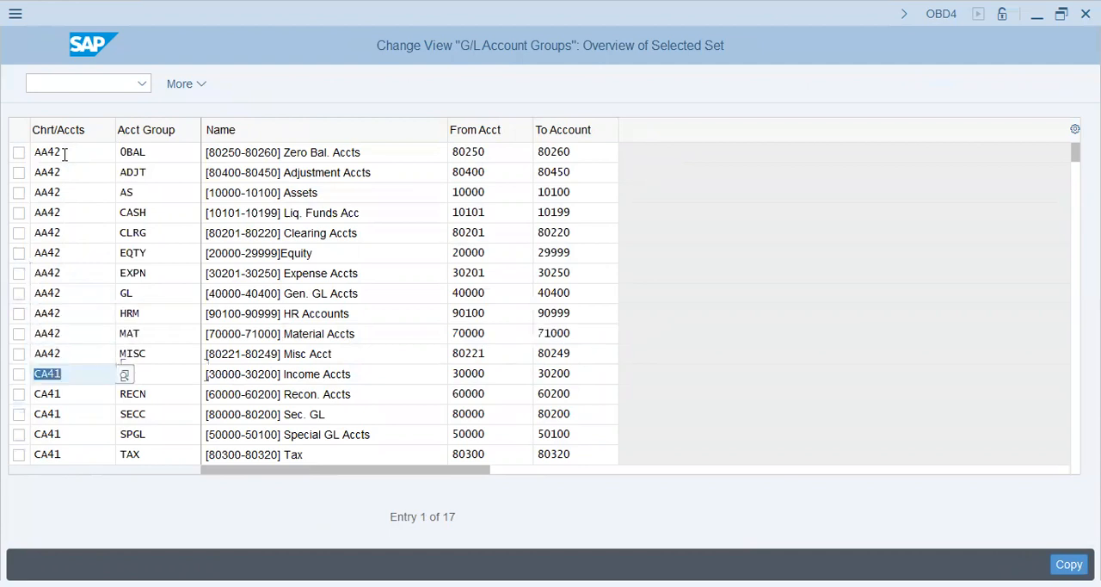
text(AA42)
key(Tab)
key(Tab)
key(Tab)
key(Tab)
key(Tab)
text(AA42)
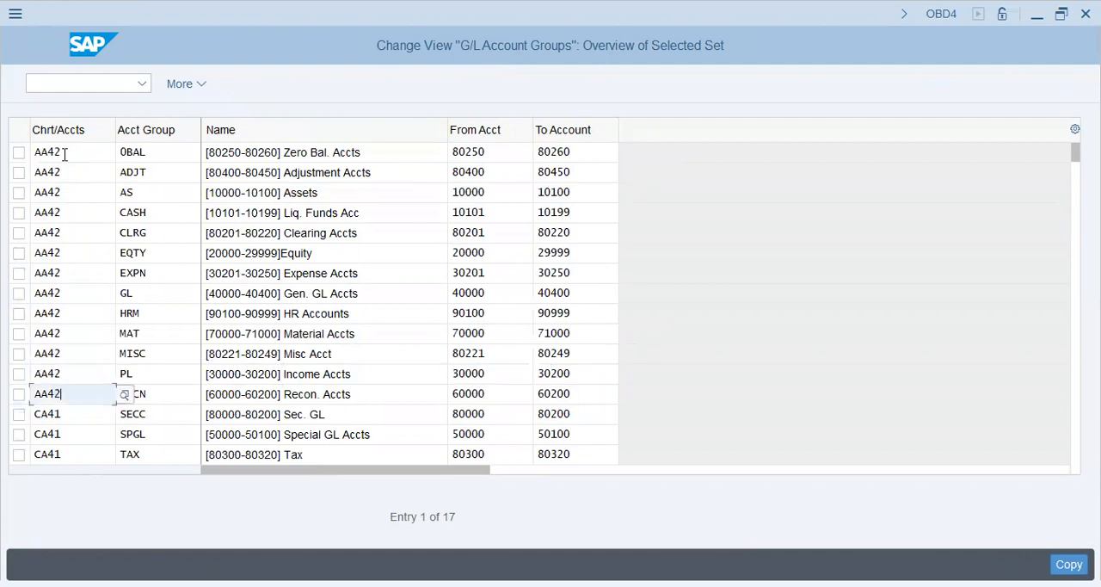
key(Tab)
key(Tab)
key(Tab)
key(Tab)
key(Tab)
text(AA42)
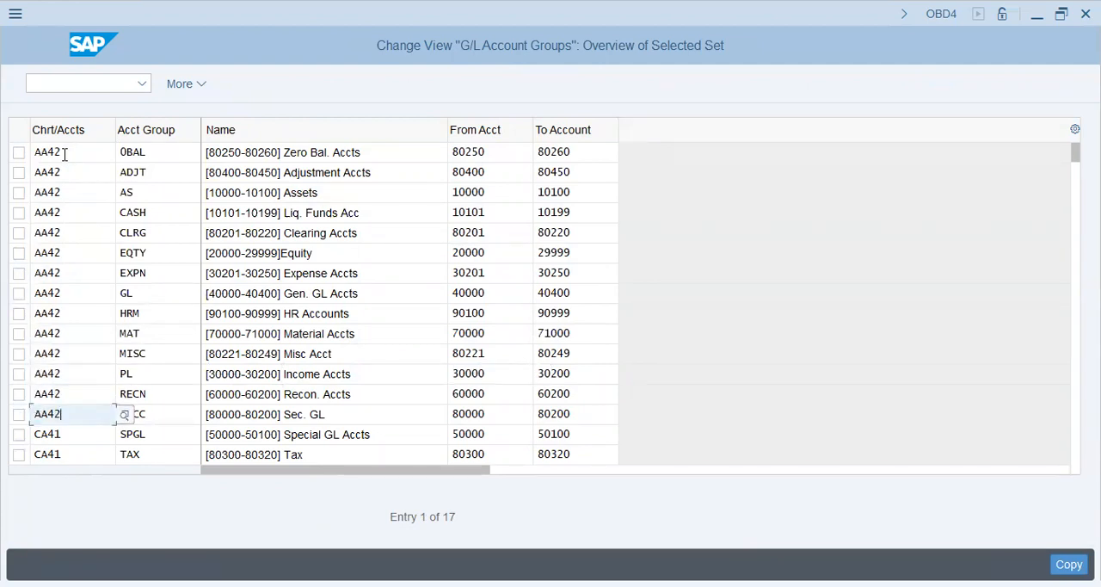
Step: Set the target chart of accounts to AA42 for account groups SPGL and TAX
key(Tab)
key(Tab)
key(Tab)
key(Tab)
key(Tab)
key(Tab)
key(Tab)
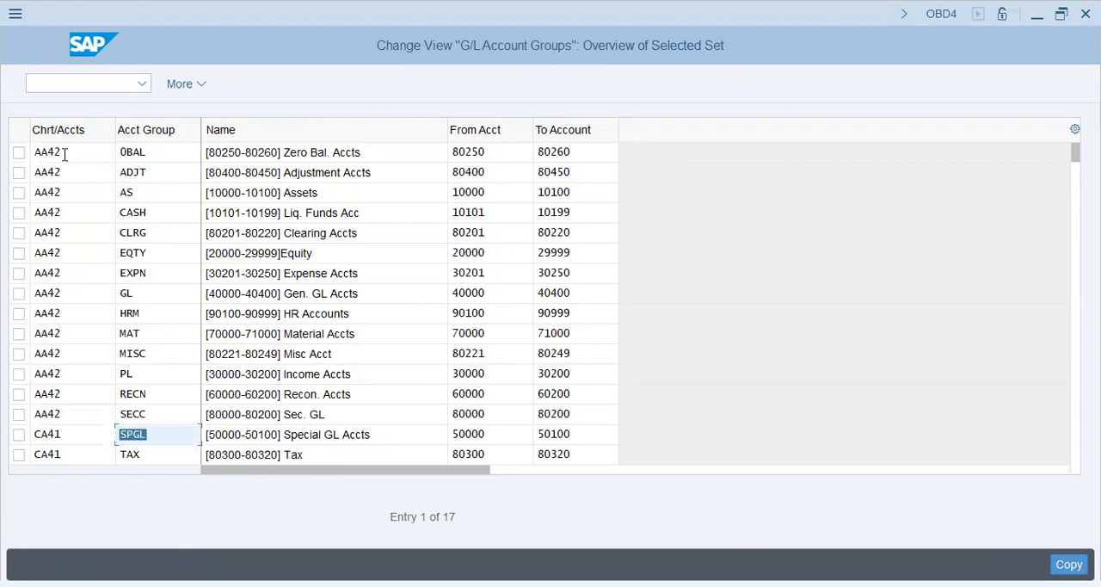
key(shift+Tab)
text(AA42)
key(Tab)
key(Tab)
key(Tab)
key(Tab)
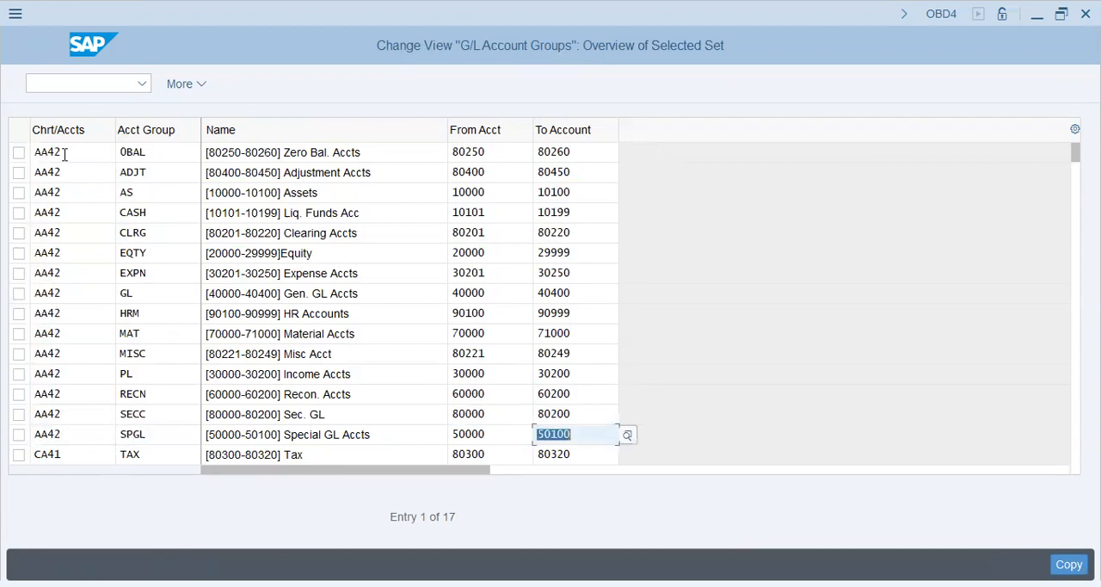
key(Tab)
text(AA42)
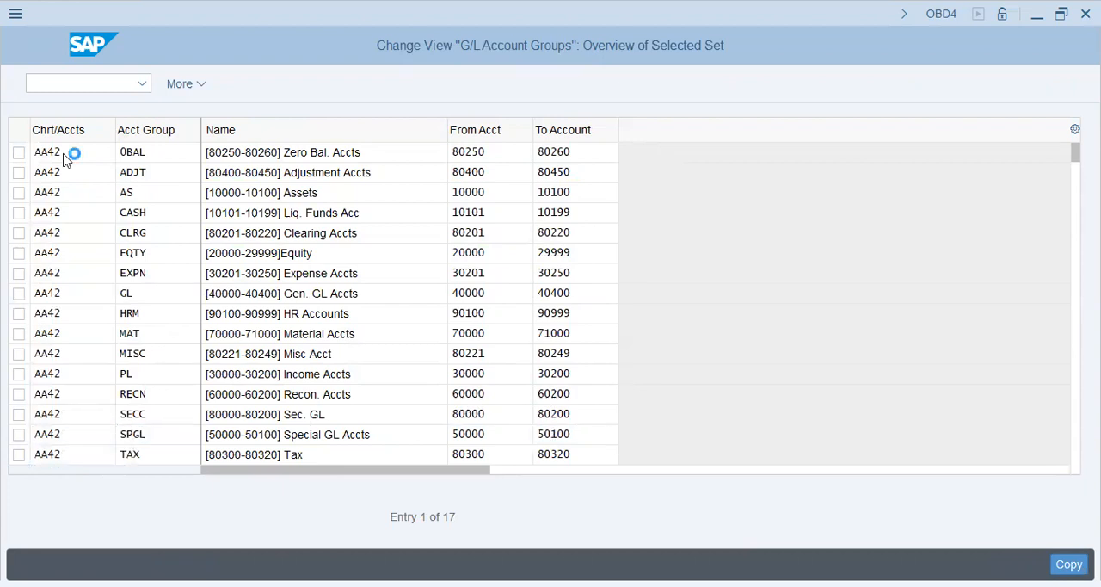
Step: Set the target chart of accounts to AA42 for account group WHT and complete the copy
key(Return)
text(AA42)
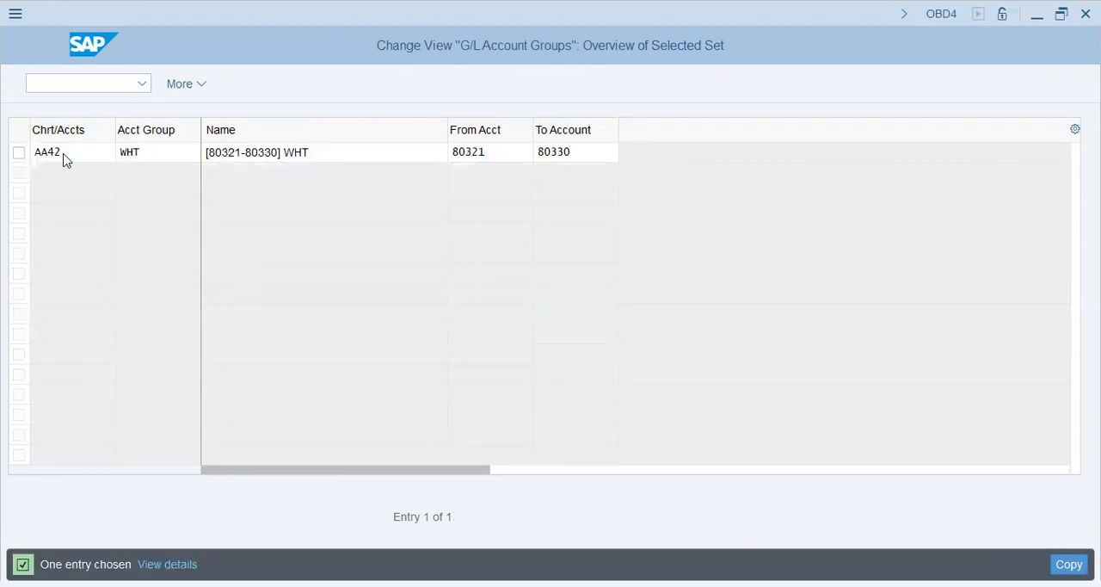
key(Return)
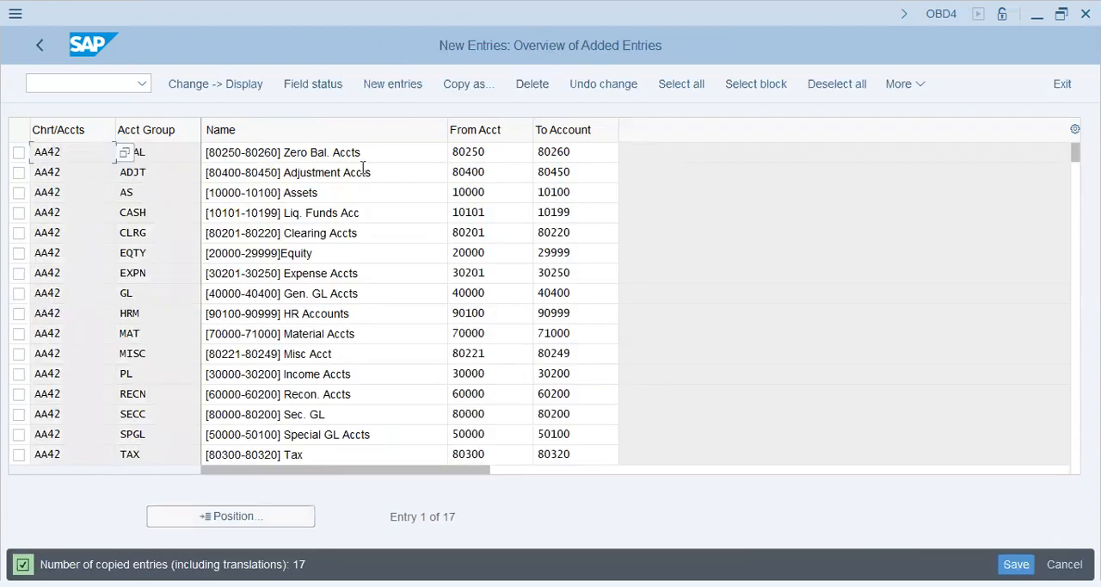
Step: Review the names and account ranges of the copied zero balance and adjustment account groups
key(Tab)
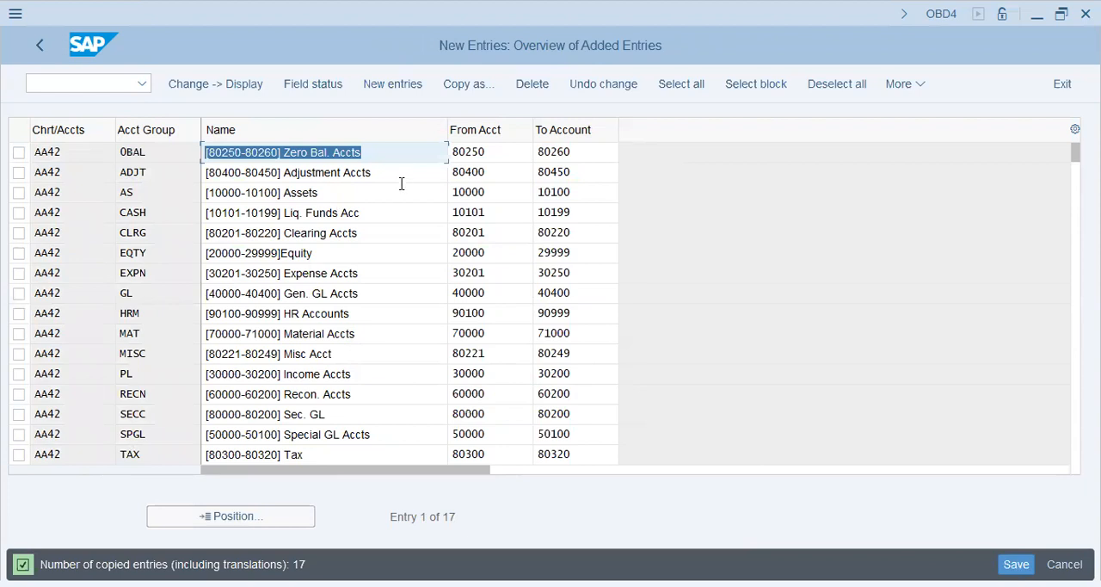
click(238, 170)
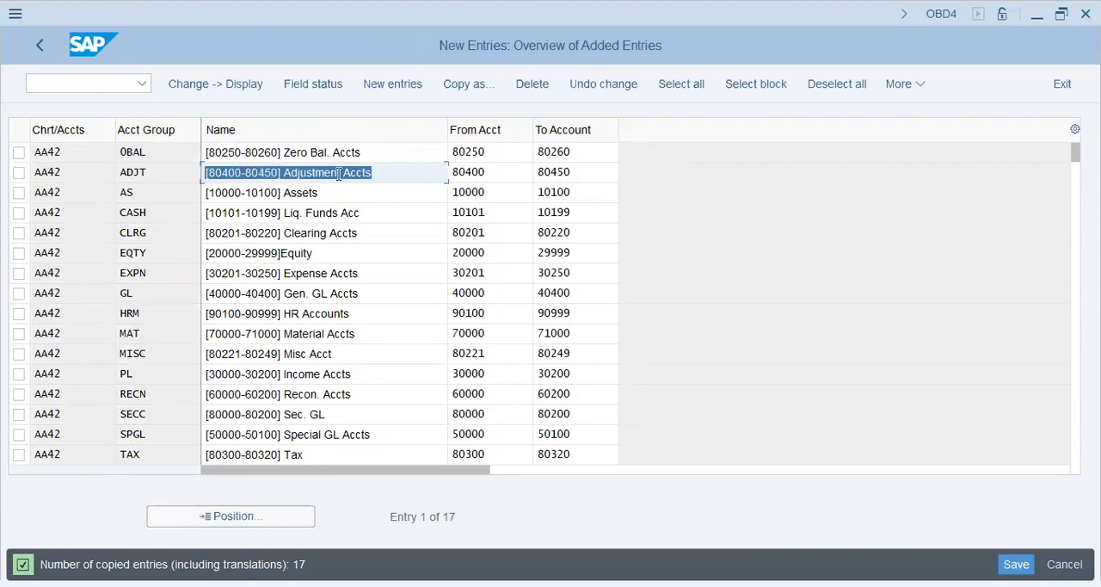
click(397, 178)
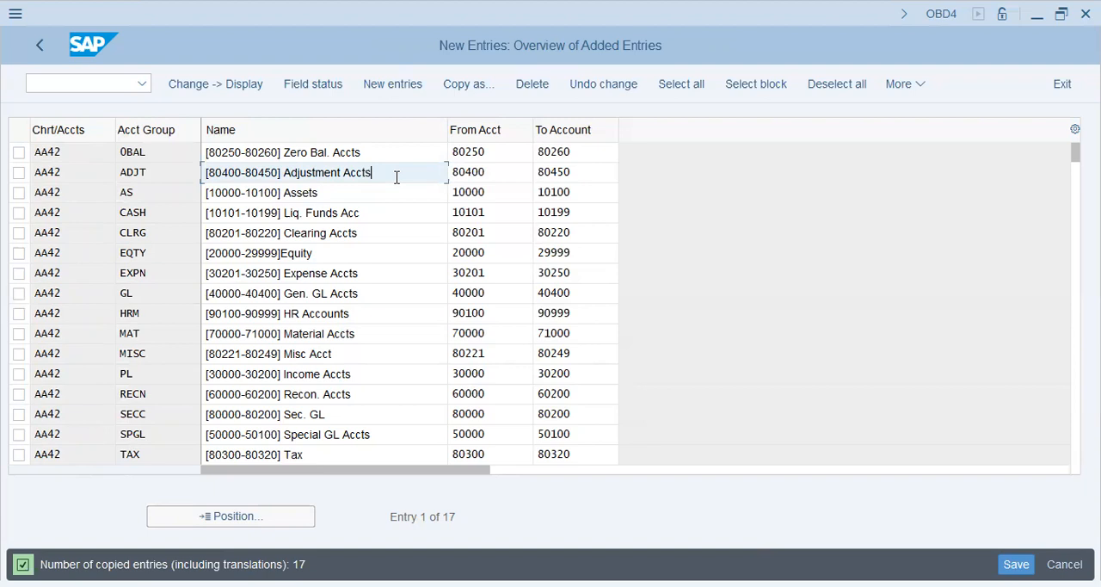
key(ctrl+a)
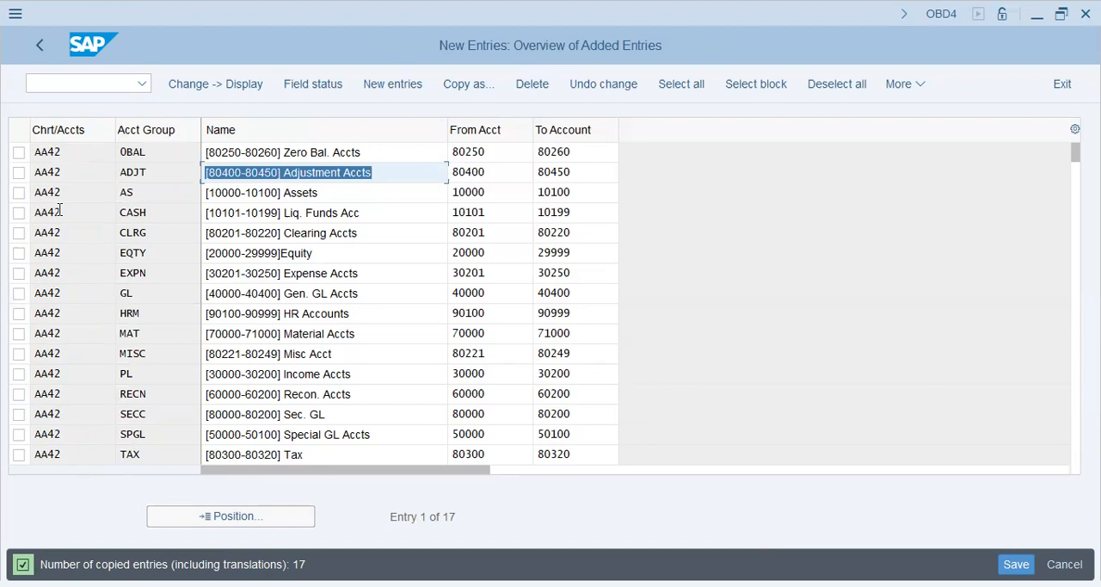
click(410, 172)
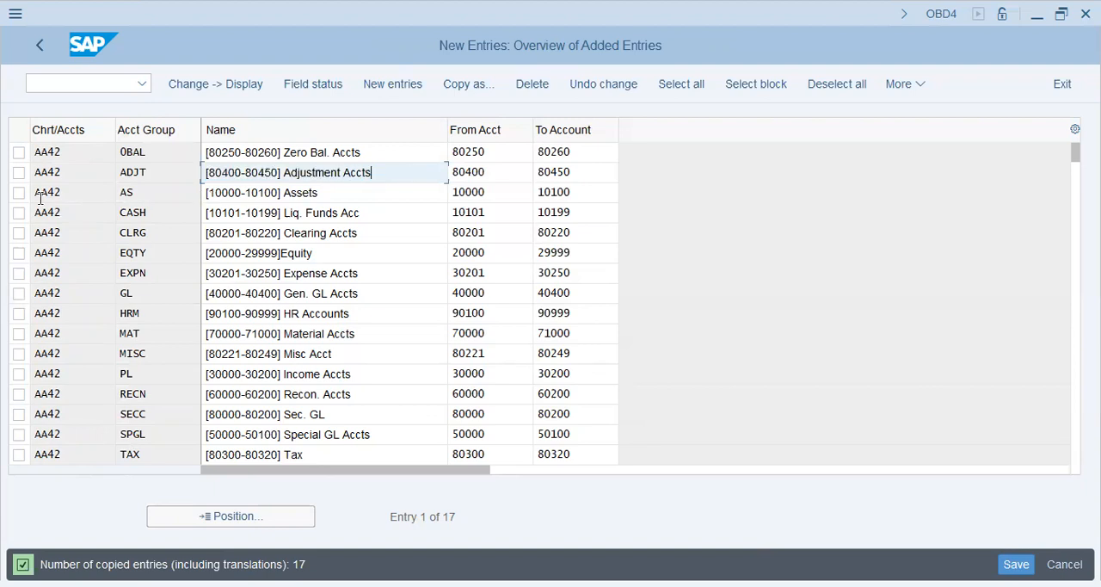
key(ctrl+a)
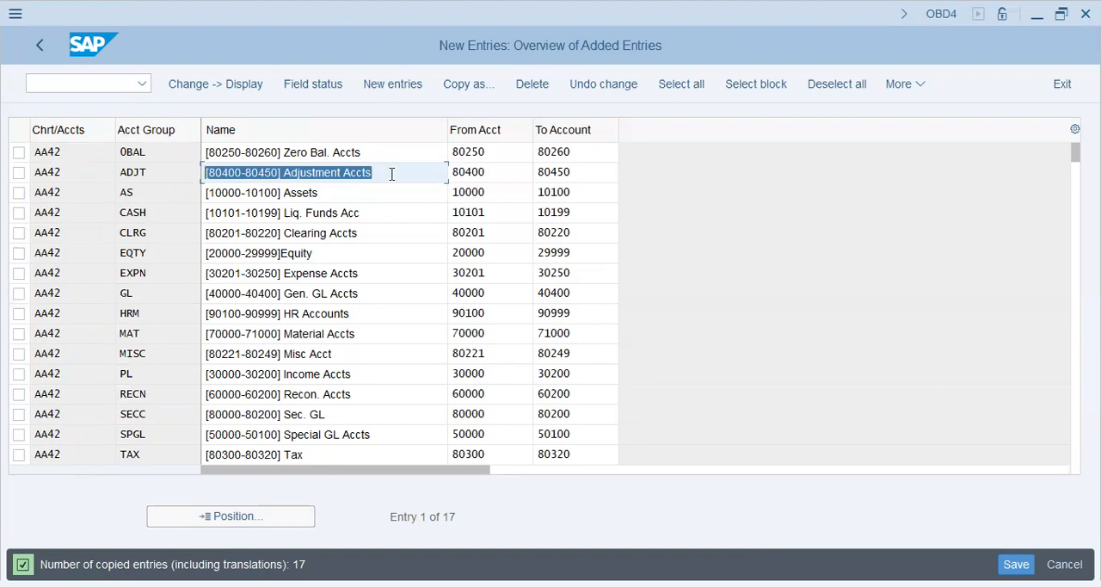
click(391, 174)
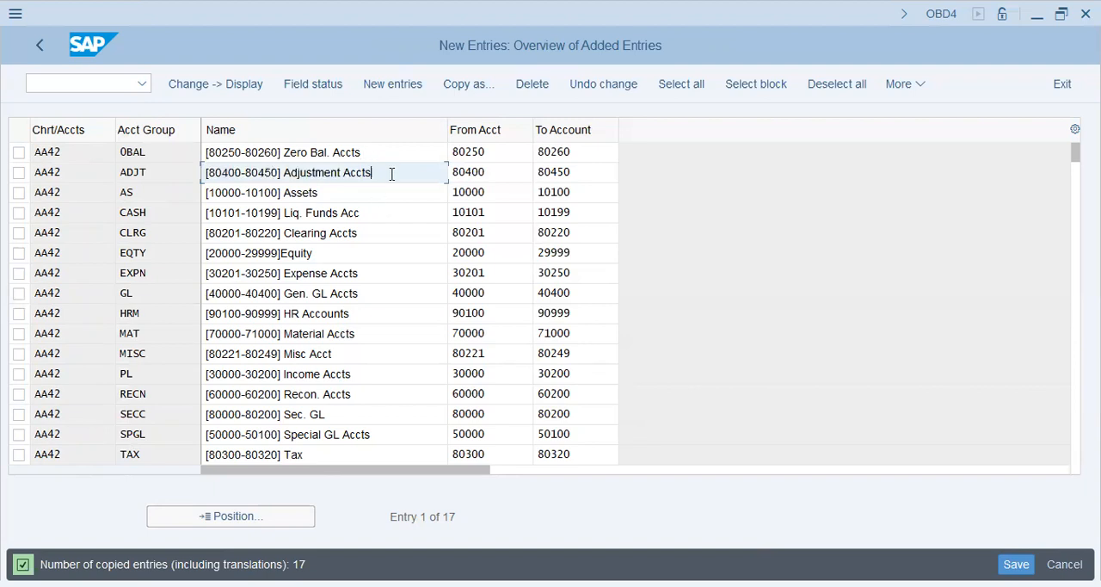
triple_click(395, 169)
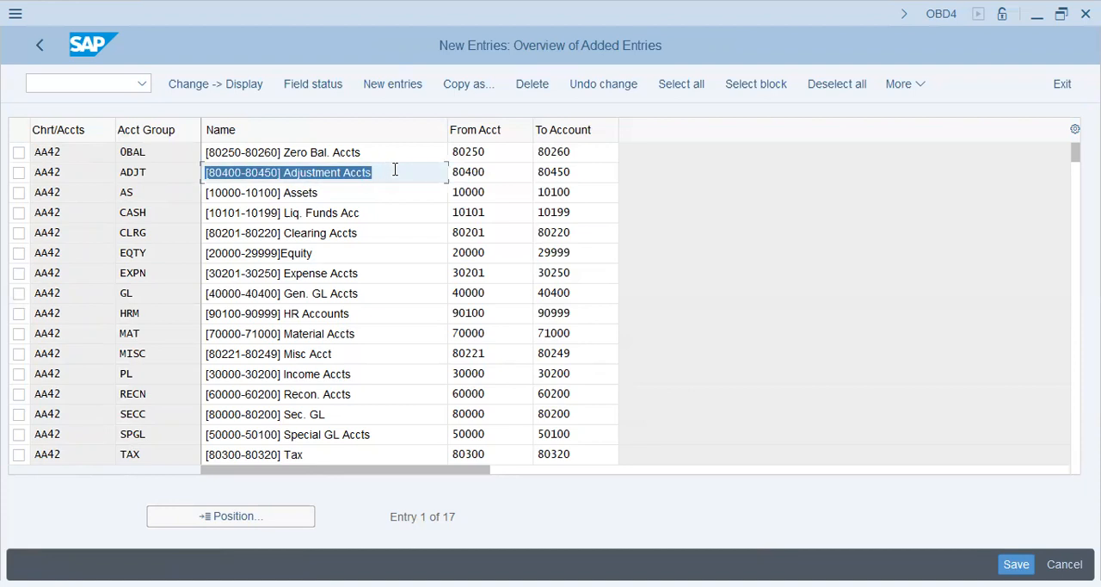
click(395, 170)
Step: Examine the names and account ranges of the assets, liquid funds, clearing and equity account groups
click(347, 196)
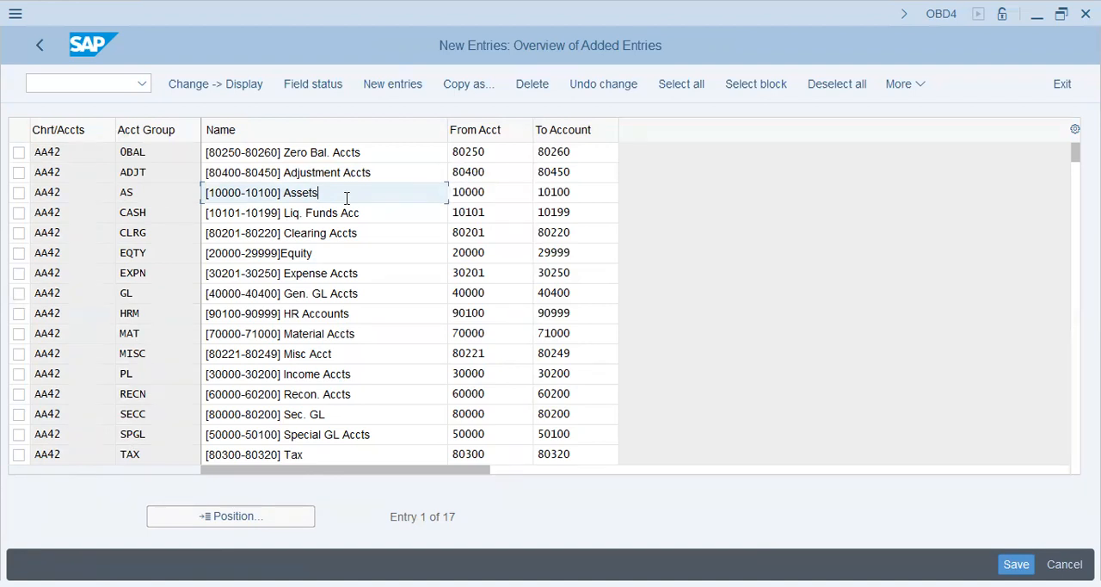
drag(348, 194, 2, 214)
drag(366, 214, 3, 236)
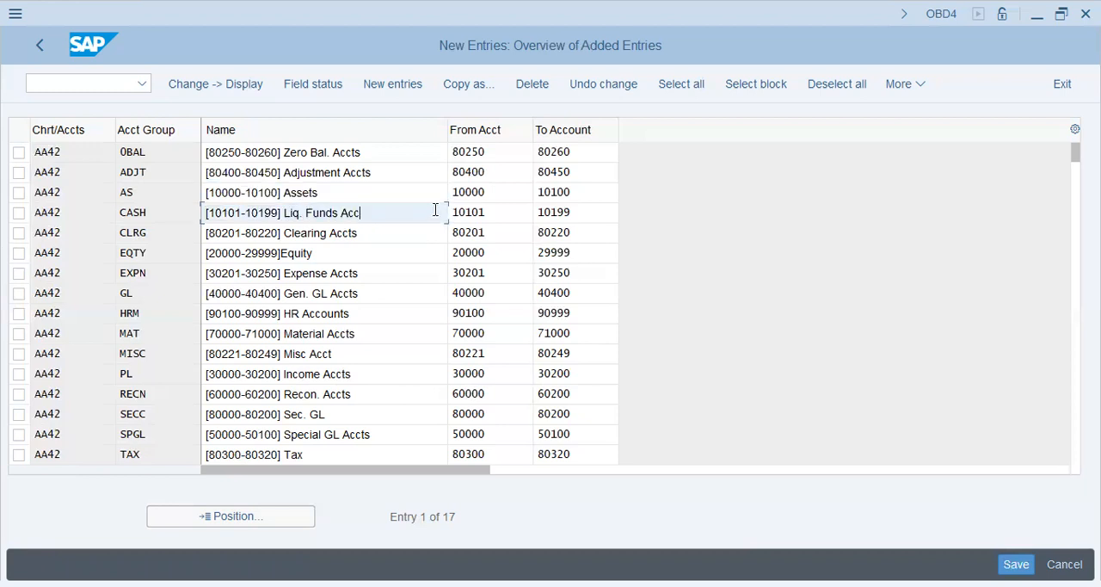
drag(387, 230, 9, 207)
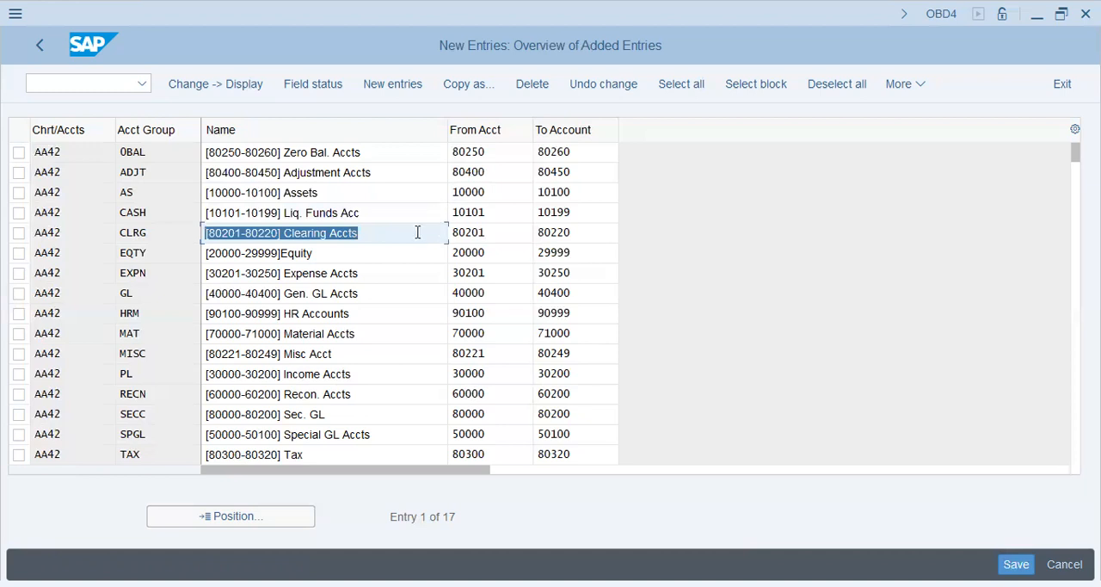
click(414, 232)
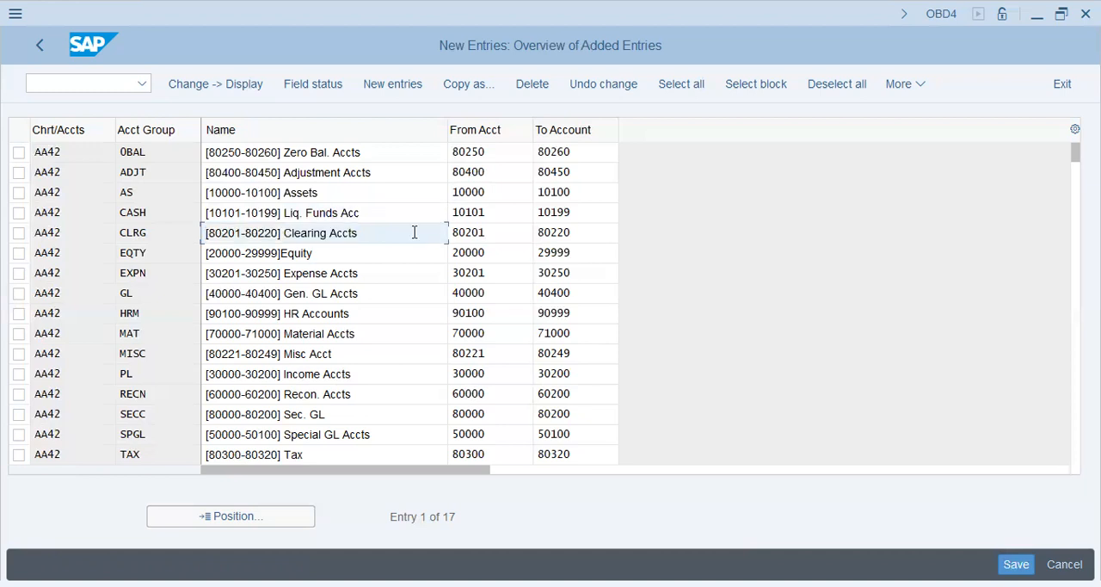
drag(411, 233, 4, 268)
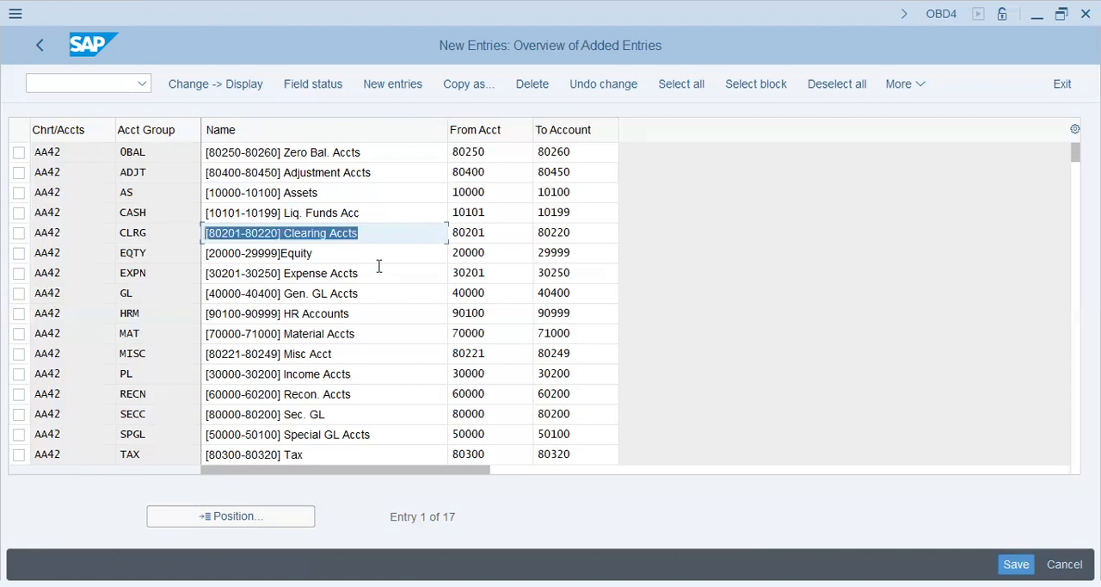
click(379, 236)
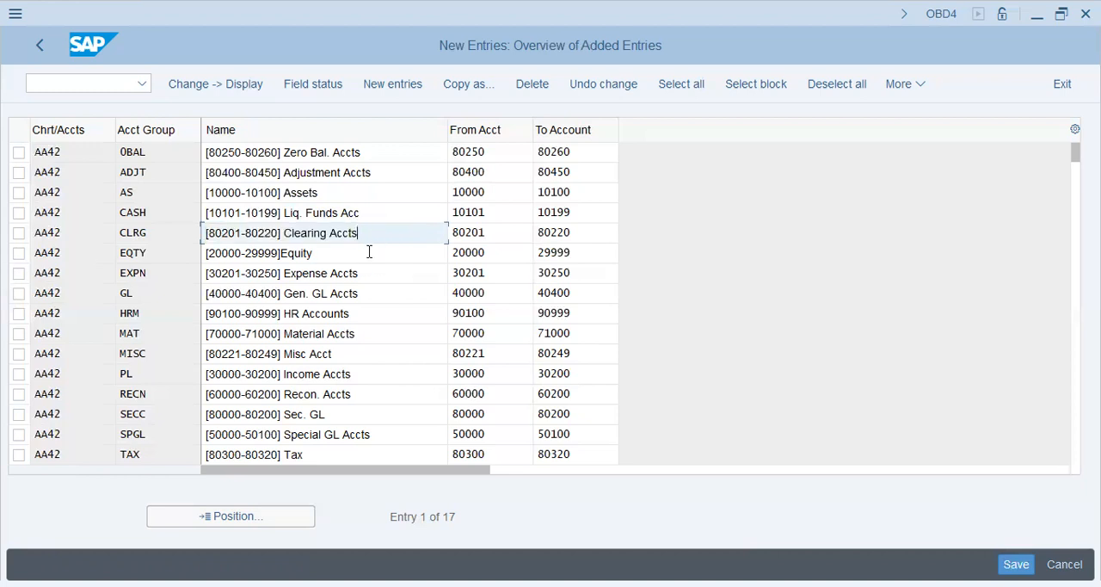
click(369, 252)
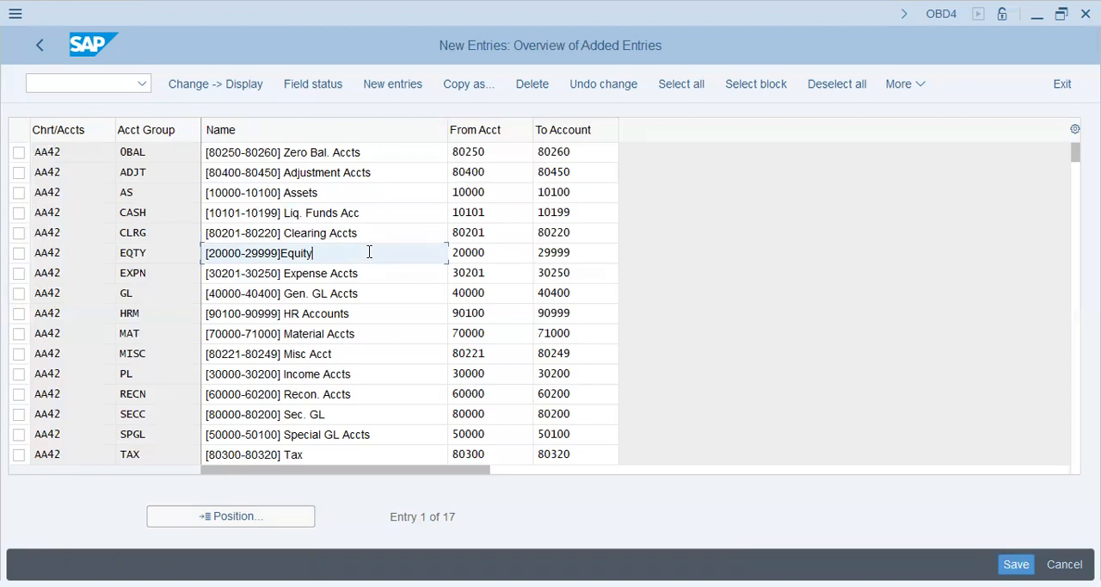
key(shift+Left)
key(shift+Left)
key(shift+Left)
key(shift+Home)
Step: Examine the names and account ranges of the expense, general GL, HR, material and miscellaneous account groups
click(380, 276)
click(374, 294)
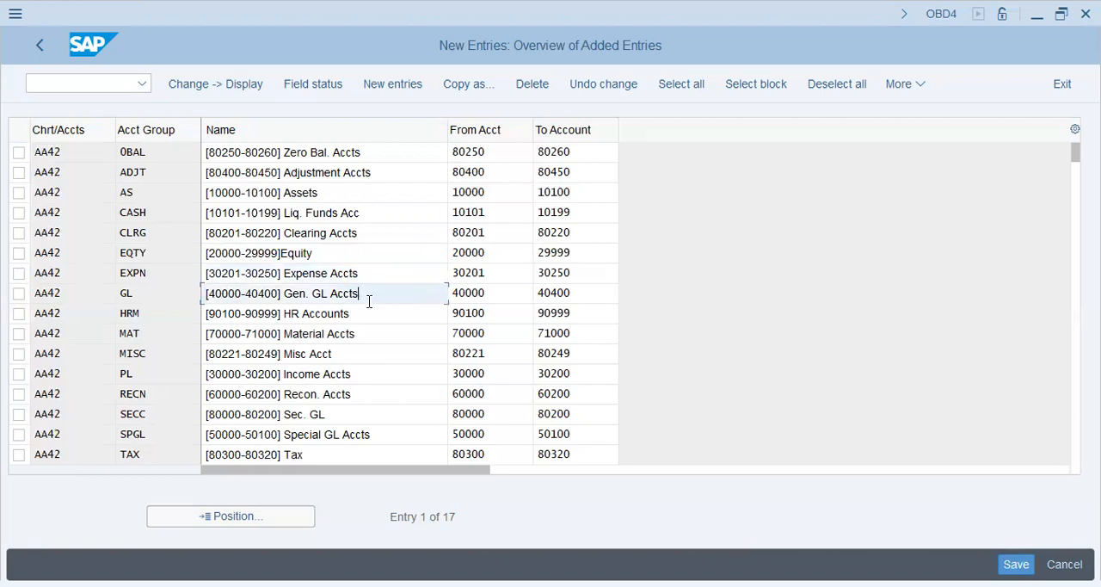
click(361, 314)
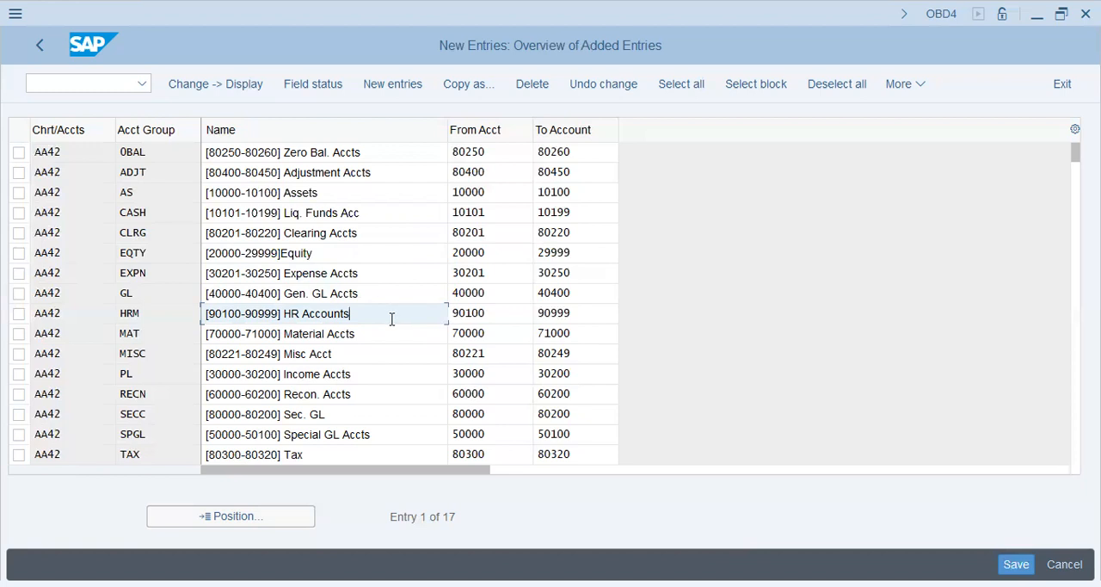
double_click(279, 323)
click(369, 320)
drag(369, 320, 3, 310)
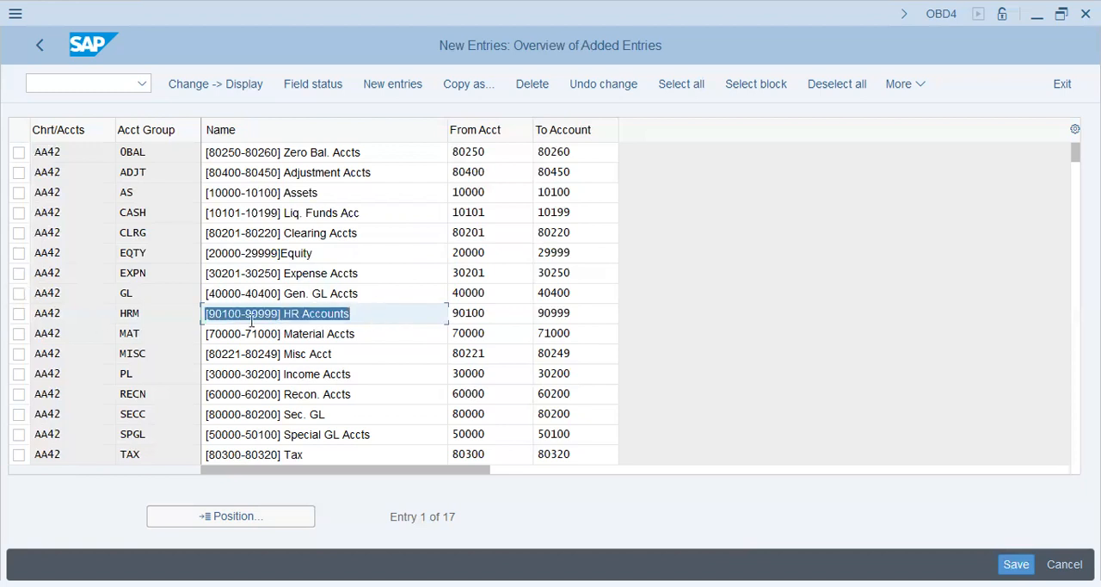
click(367, 333)
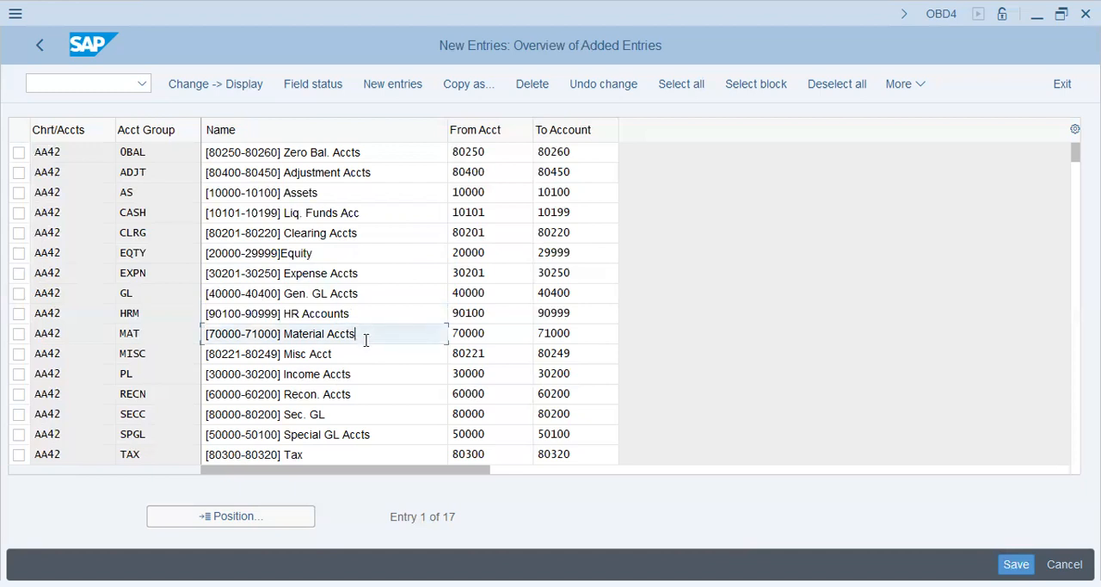
click(347, 353)
drag(373, 353, 3, 339)
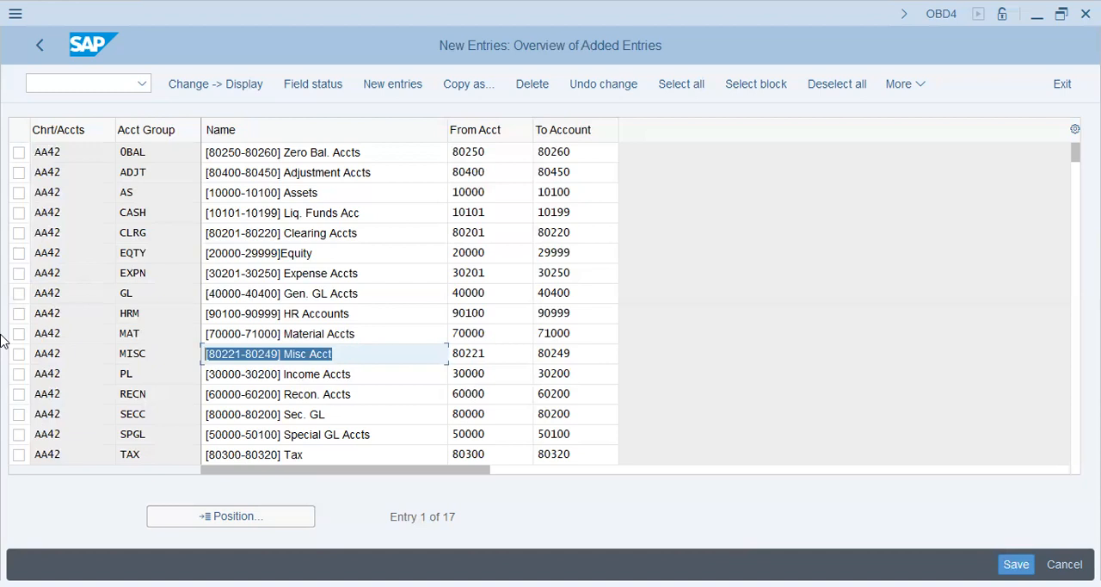
Step: Examine the names and account ranges of the miscellaneous, income and reconciliation account groups
click(386, 357)
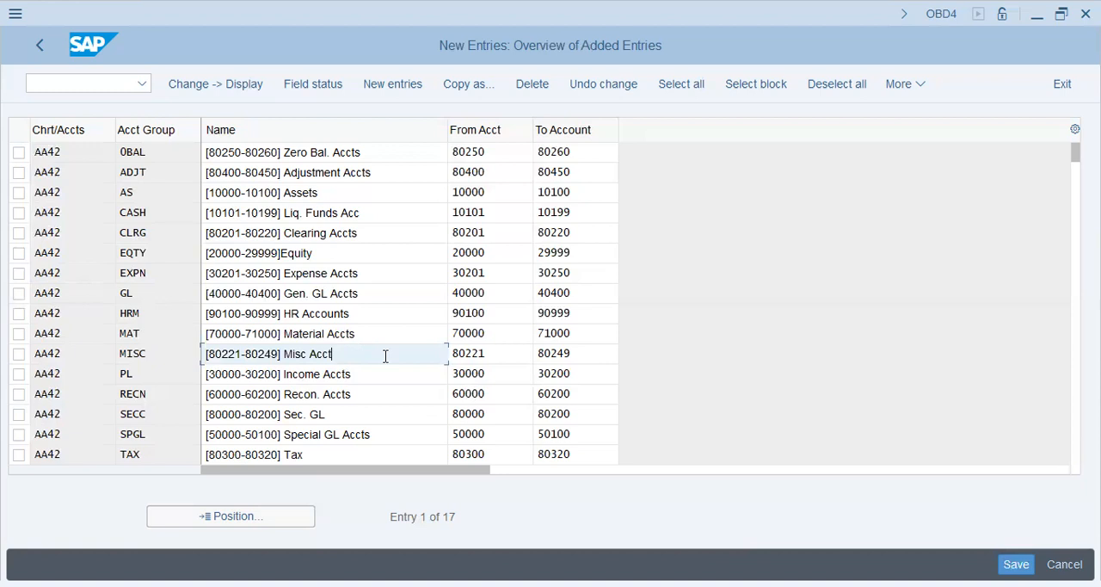
drag(207, 355, 502, 356)
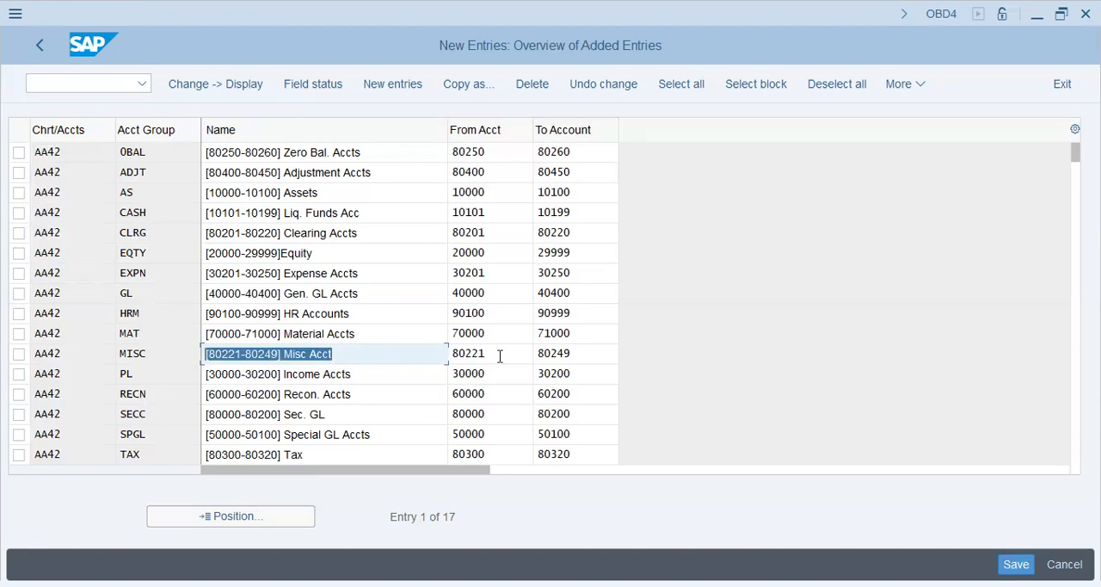
click(361, 338)
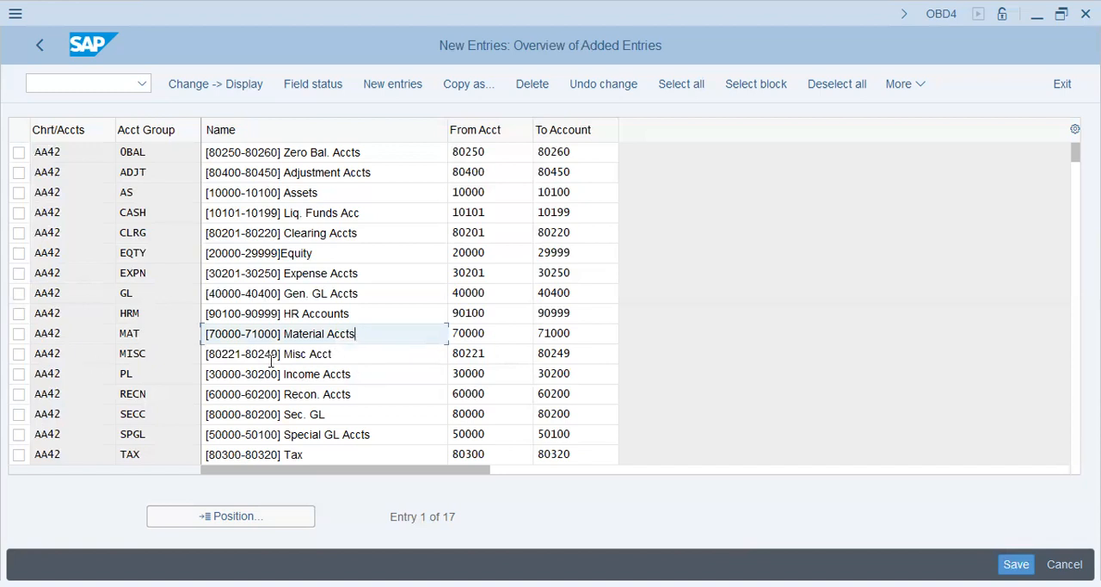
click(368, 379)
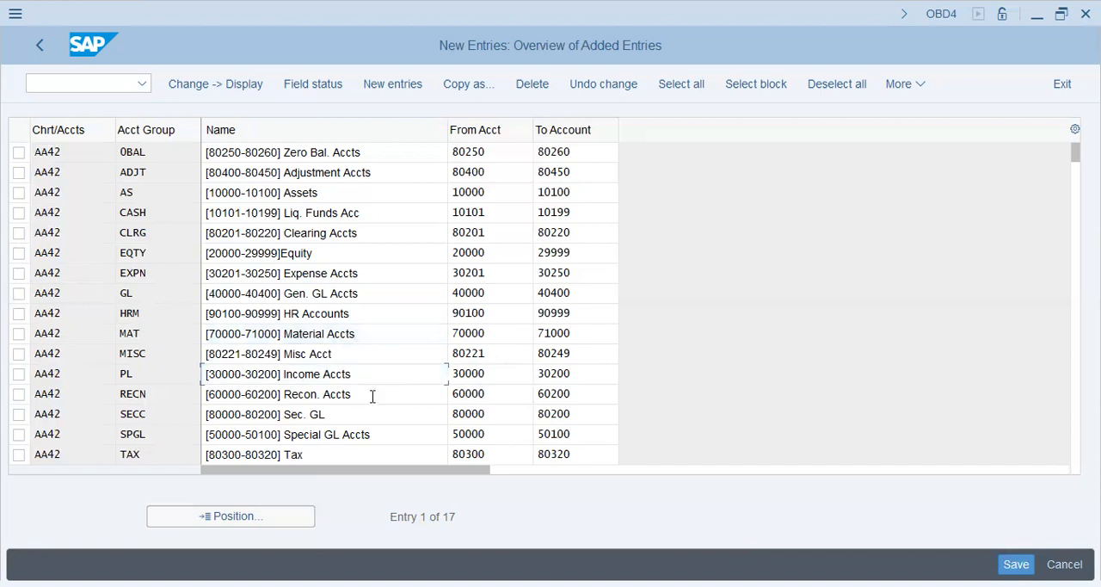
click(373, 396)
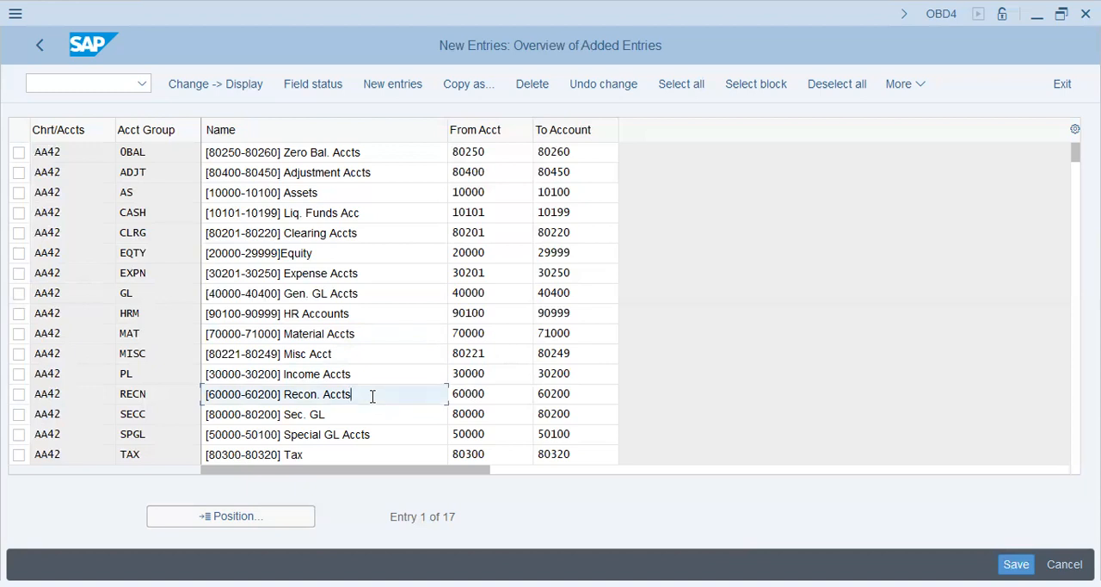
drag(373, 396, 175, 381)
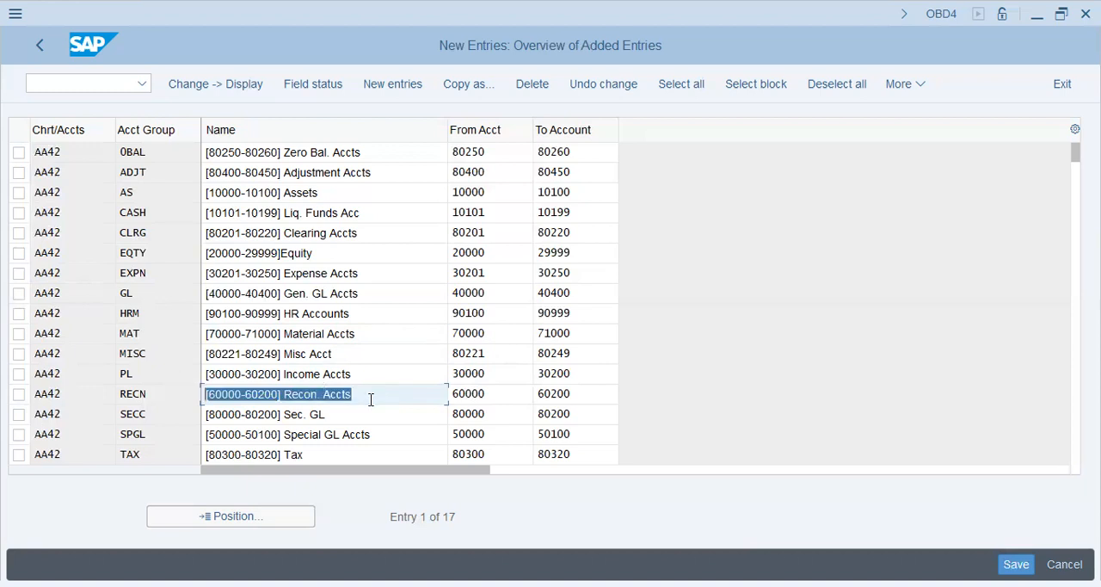
key(Tab)
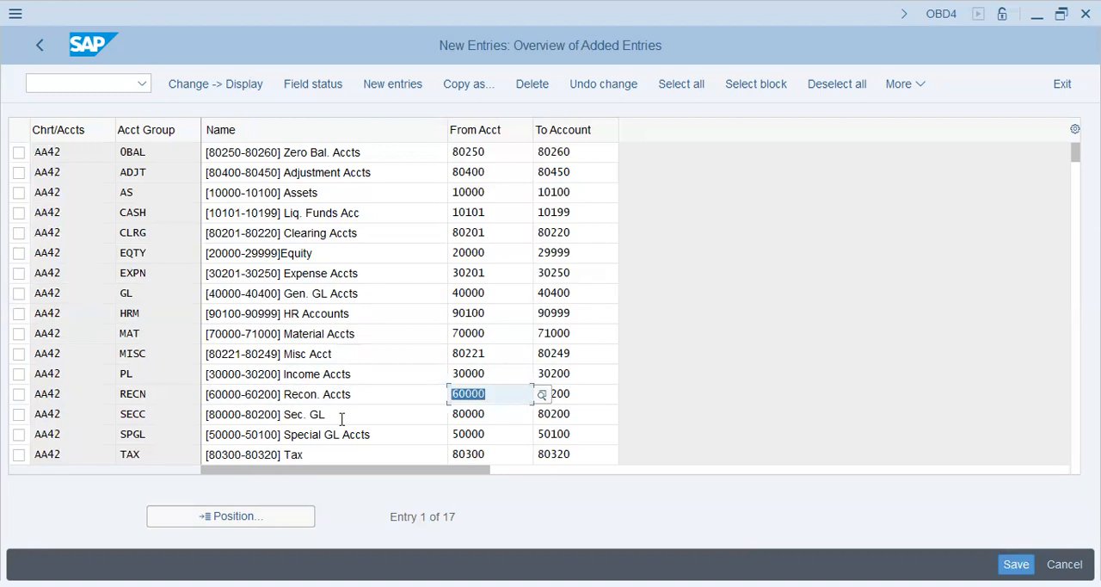
Step: Examine the names and account ranges of the secondary GL, special GL, tax and WHT account groups
click(351, 419)
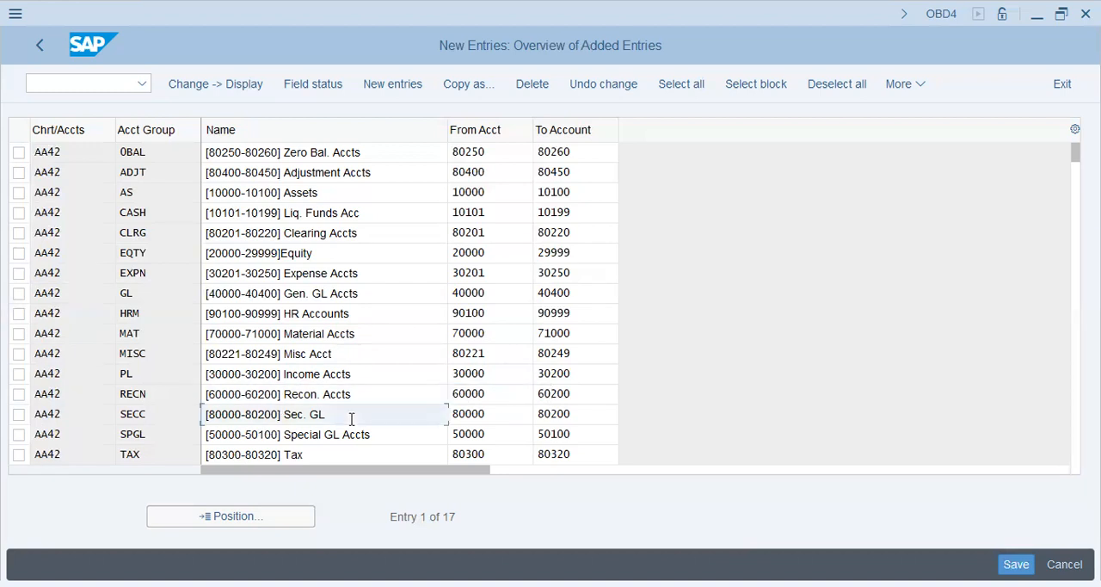
drag(351, 419, 125, 417)
click(370, 418)
drag(391, 435, 2, 420)
click(394, 435)
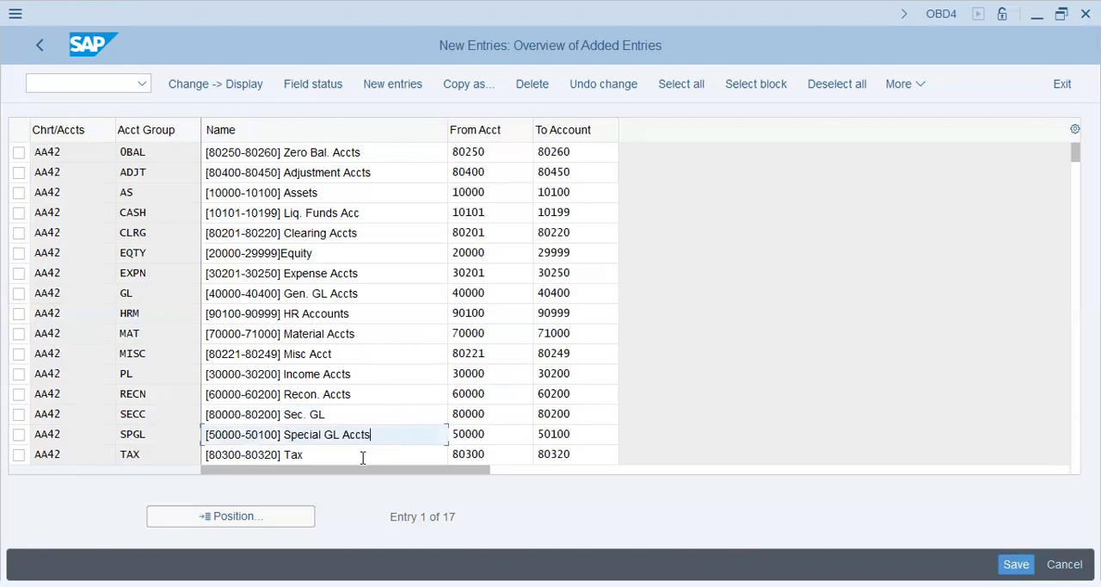
click(361, 456)
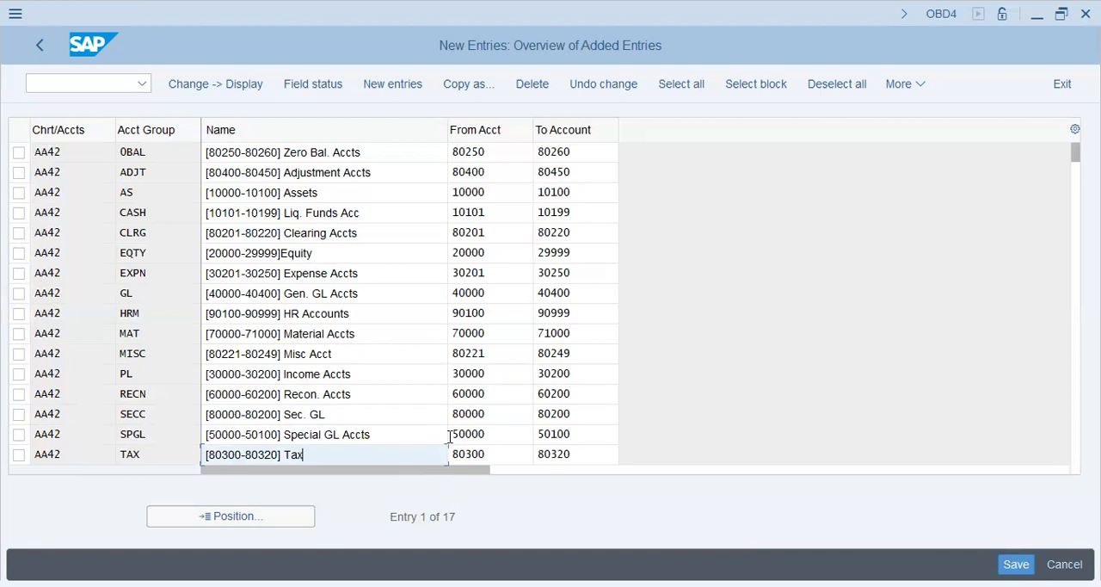
key(Return)
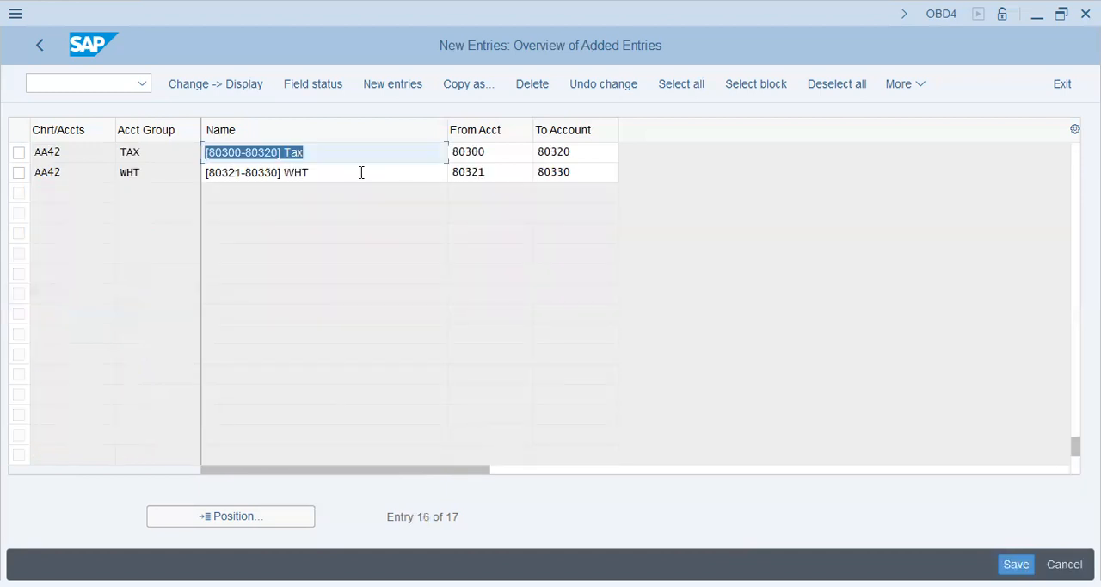
click(345, 174)
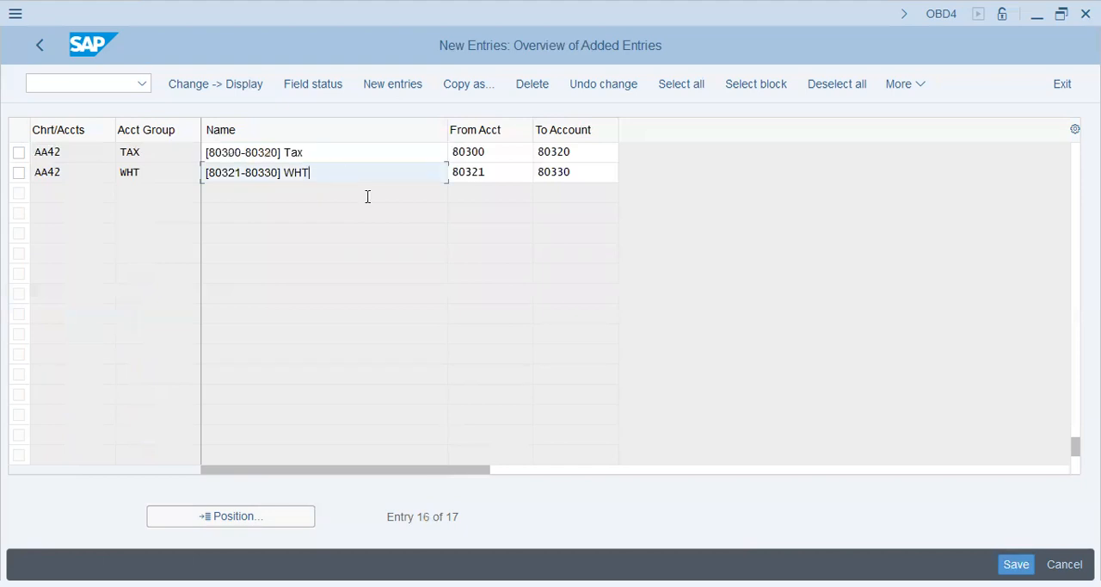
key(Return)
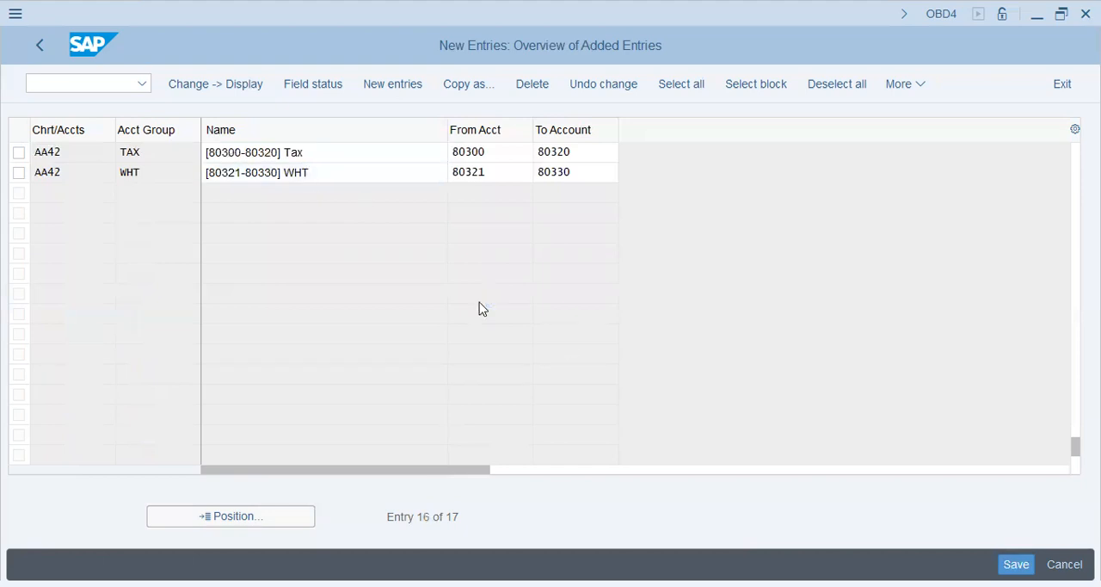
Step: Define account 20000 as the retained earnings account for P&L statement account type X in chart of accounts AA42 and save the assignment
click(29, 48)
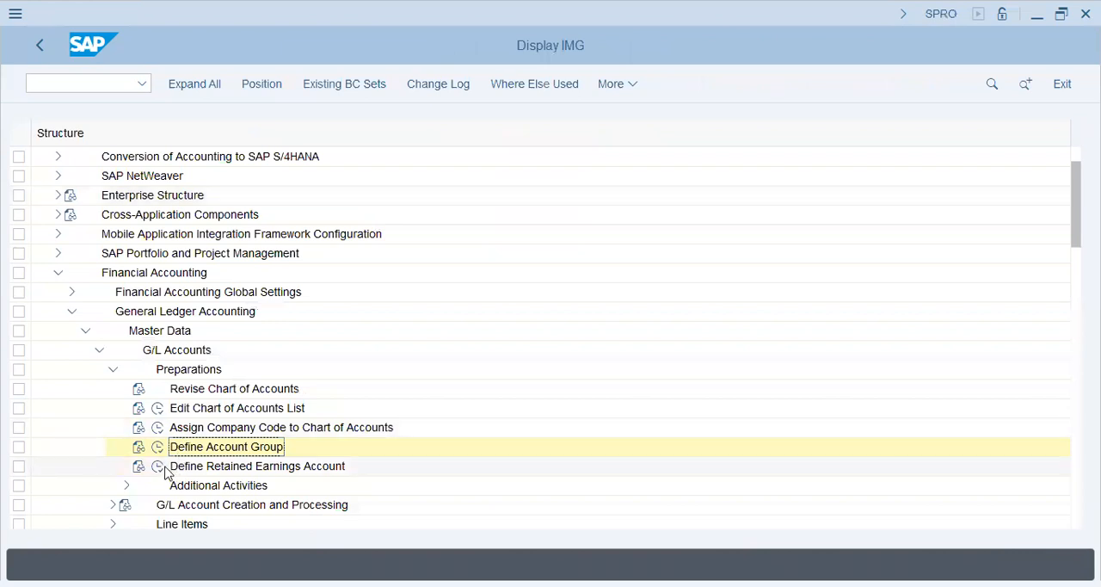
click(163, 469)
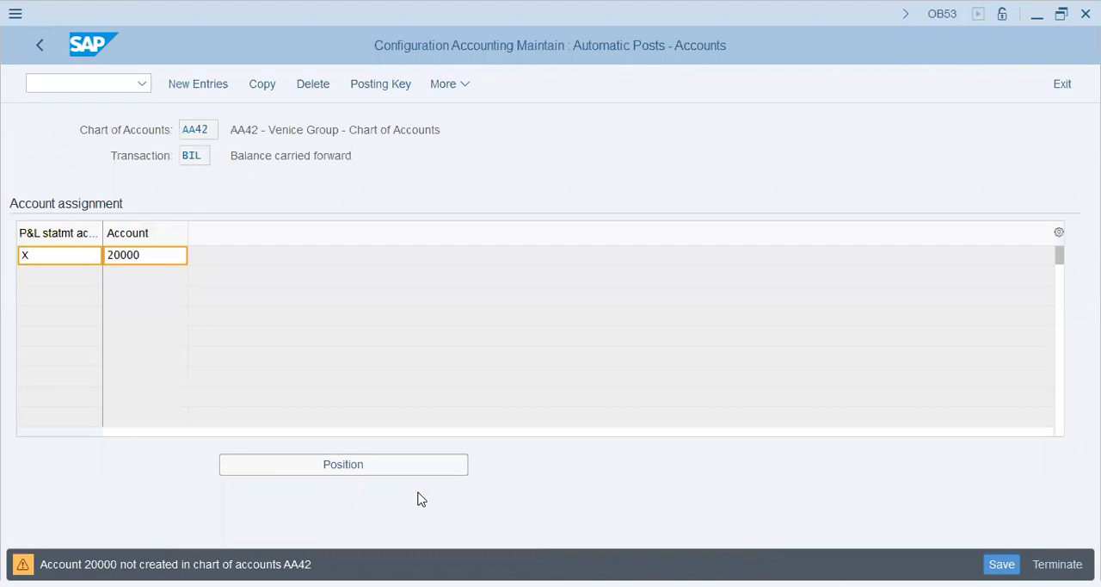
key(Return)
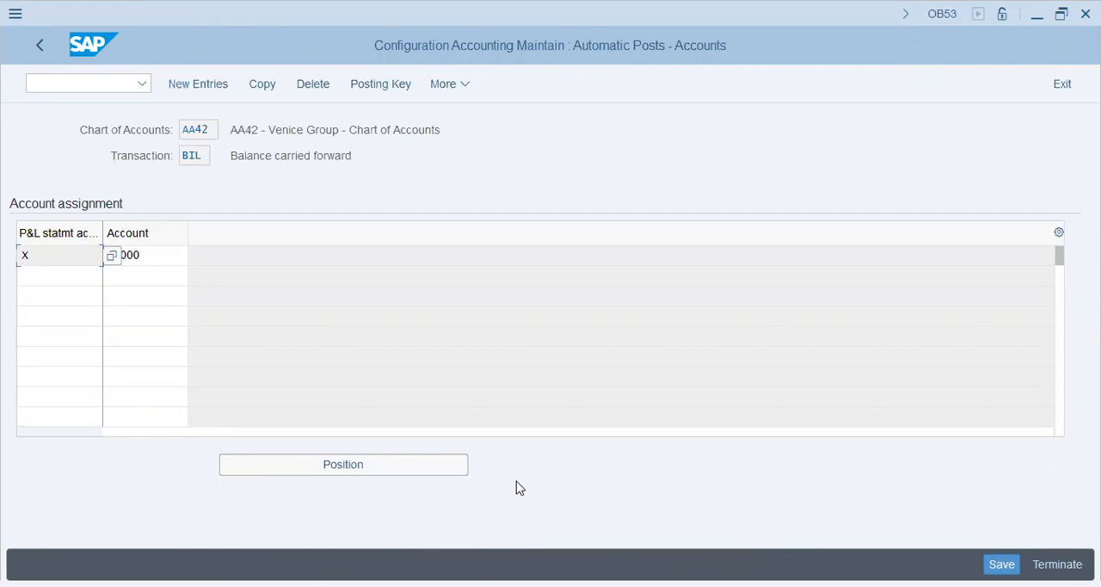
click(528, 314)
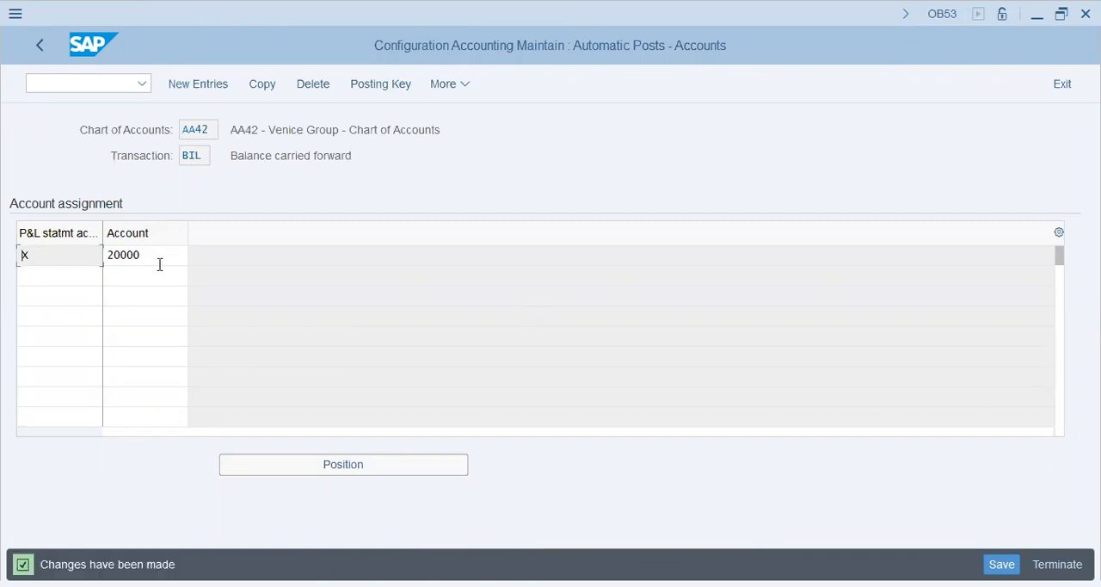
click(129, 253)
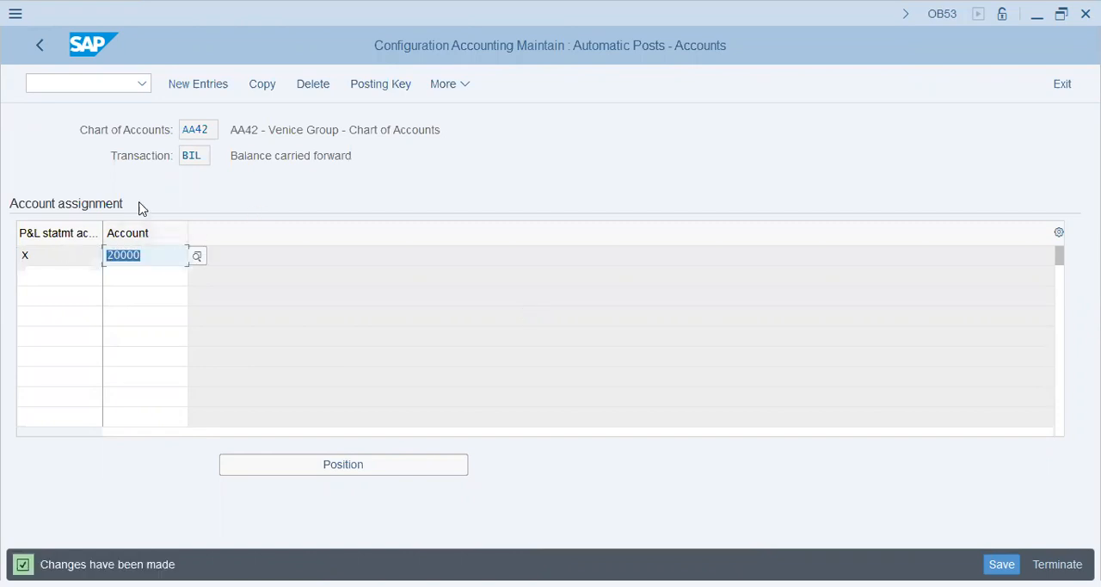
click(65, 79)
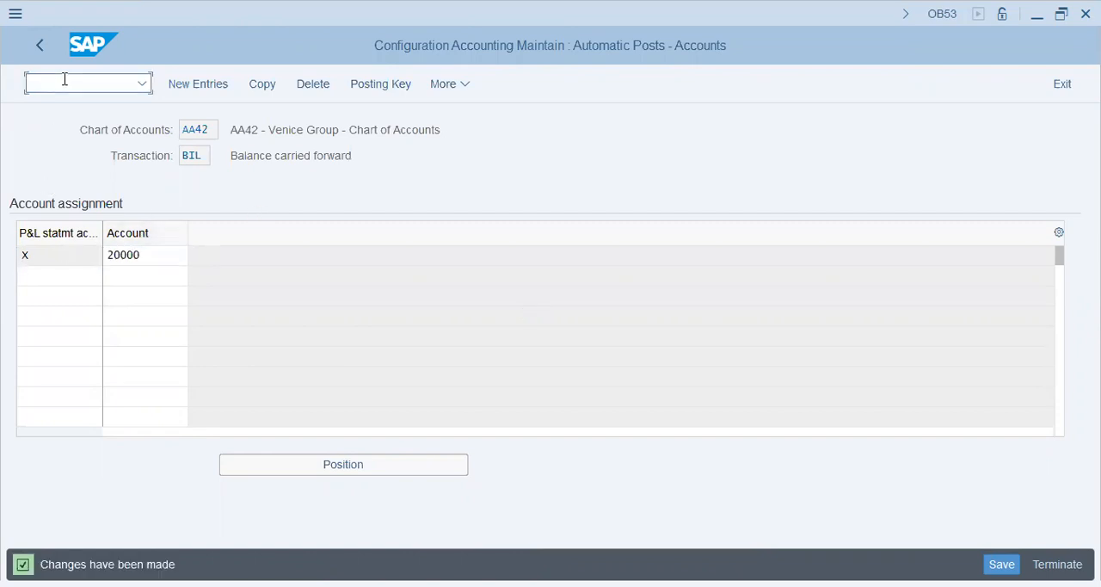
click(52, 258)
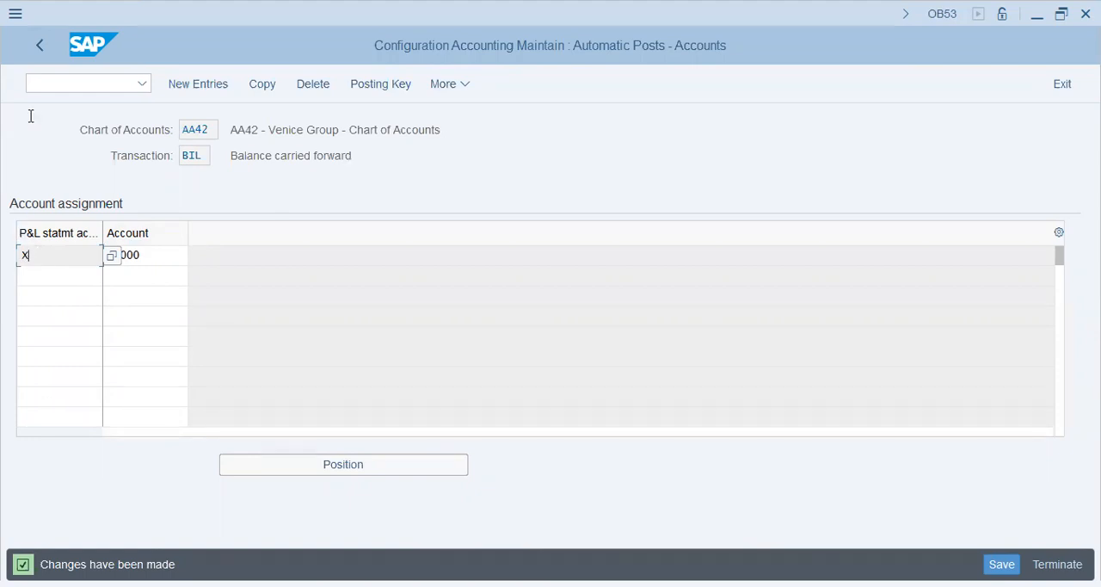
click(33, 62)
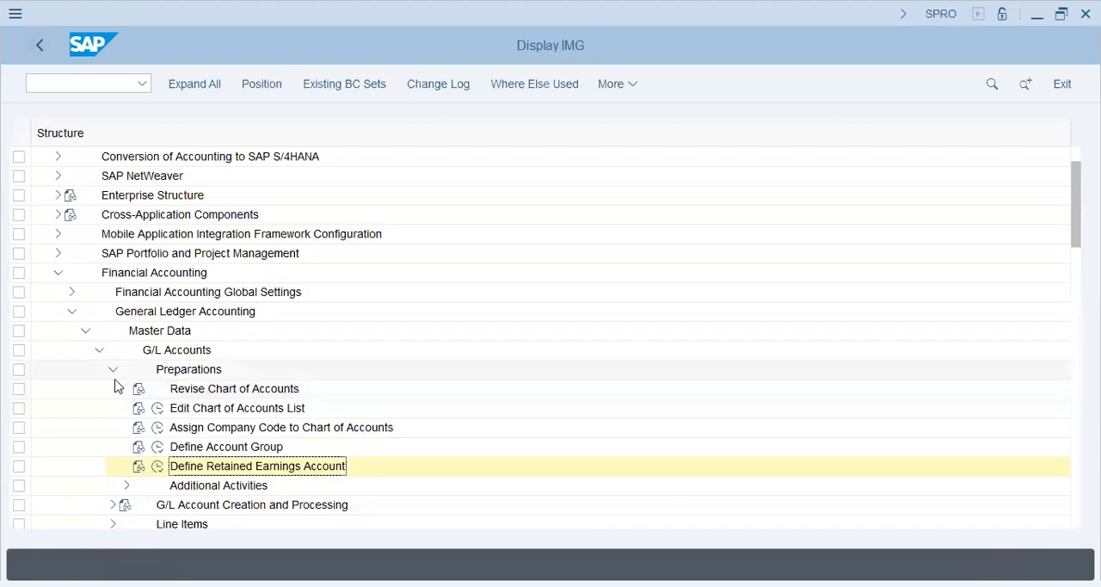
Step: Open the account control field status for the Create activity category via Define Screen Layout for Each Transaction in the additional G/L account preparations
click(263, 487)
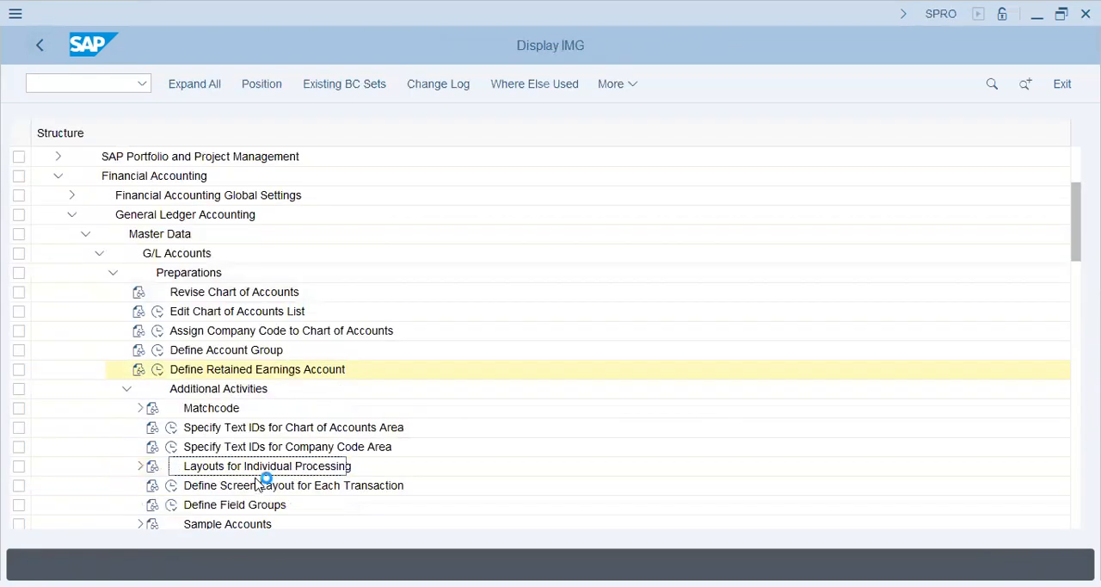
click(225, 411)
click(222, 486)
click(171, 486)
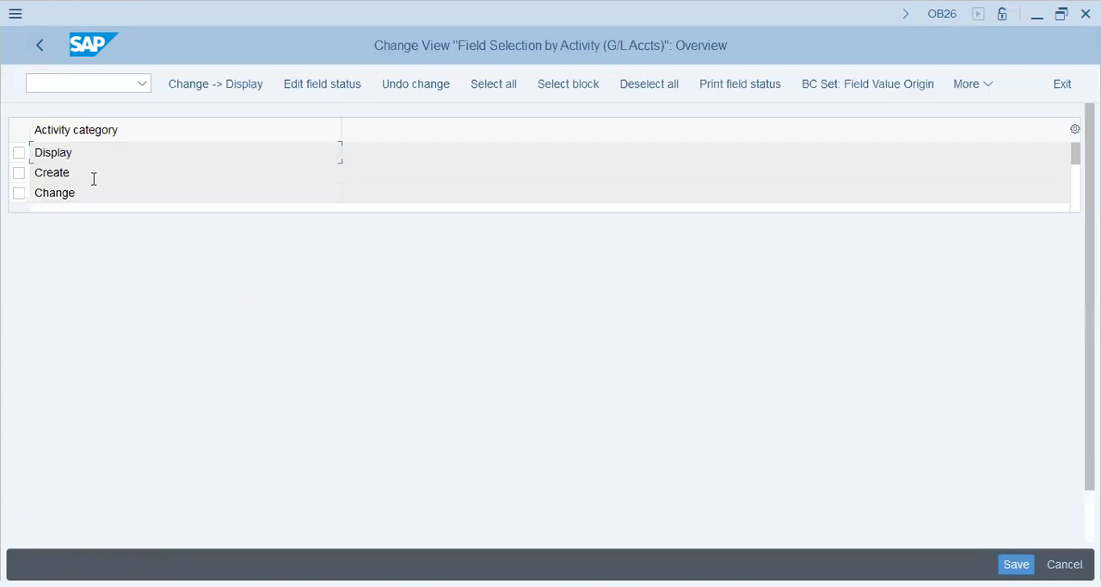
click(91, 177)
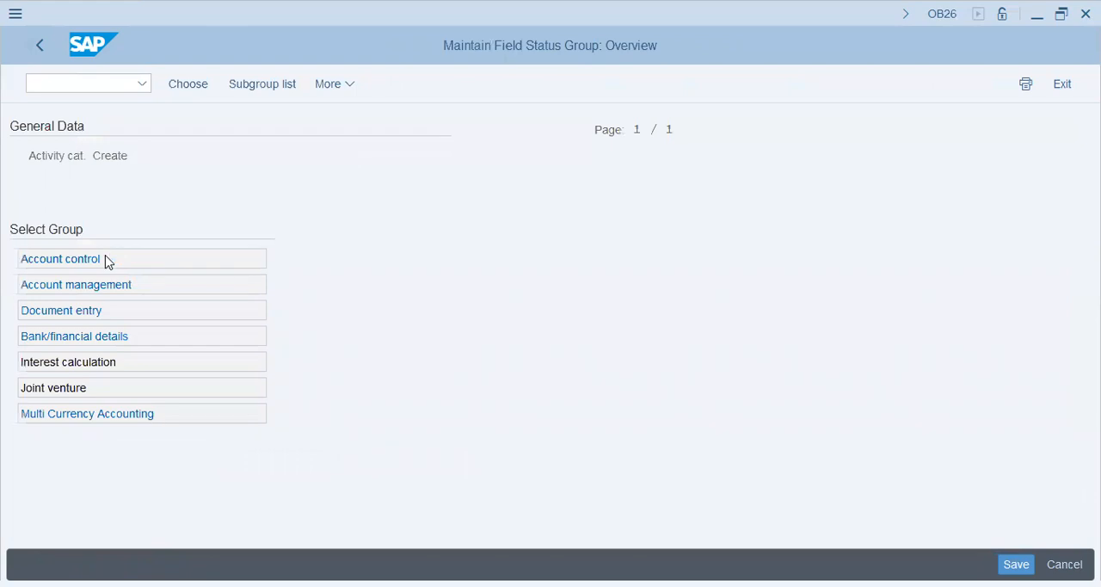
click(106, 260)
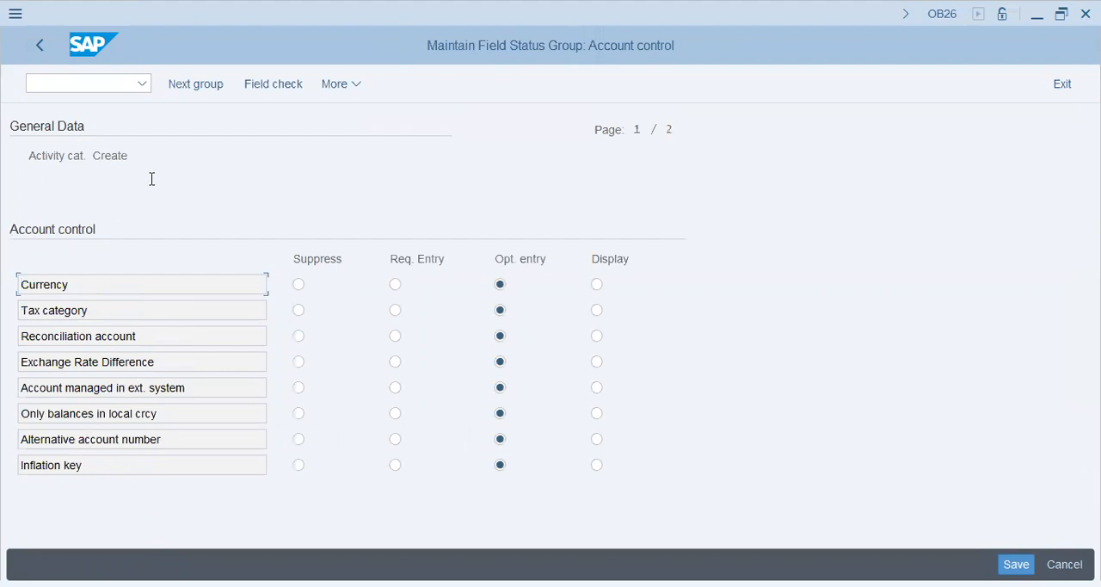
Step: Set Exchange Rate Difference, Account managed in ext. system, Alternative account number and Inflation key to Suppress for the Create activity
click(506, 287)
click(504, 313)
click(501, 388)
key(Tab)
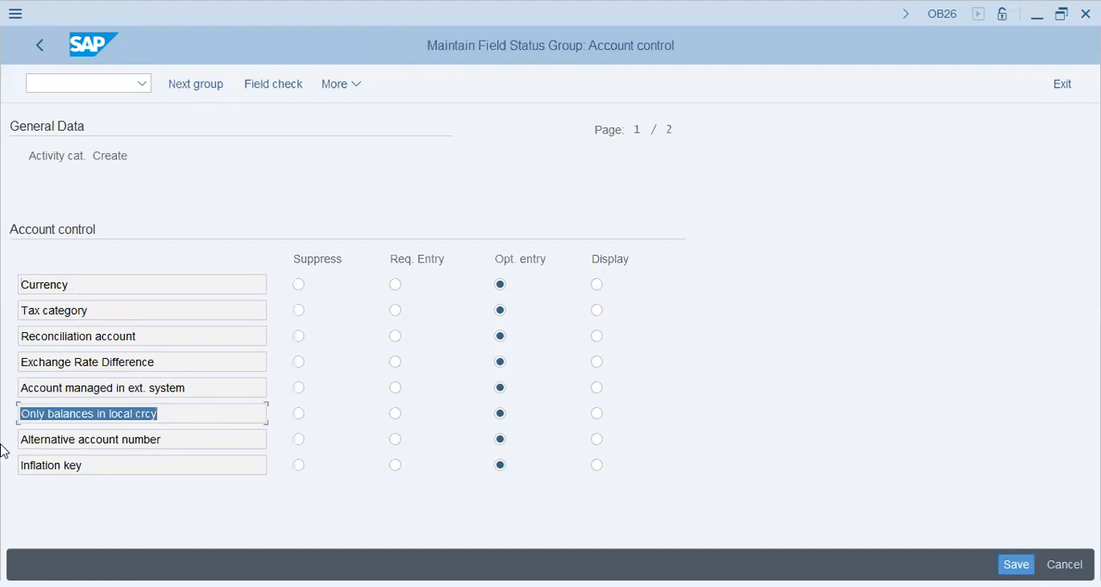
drag(198, 385, 2, 392)
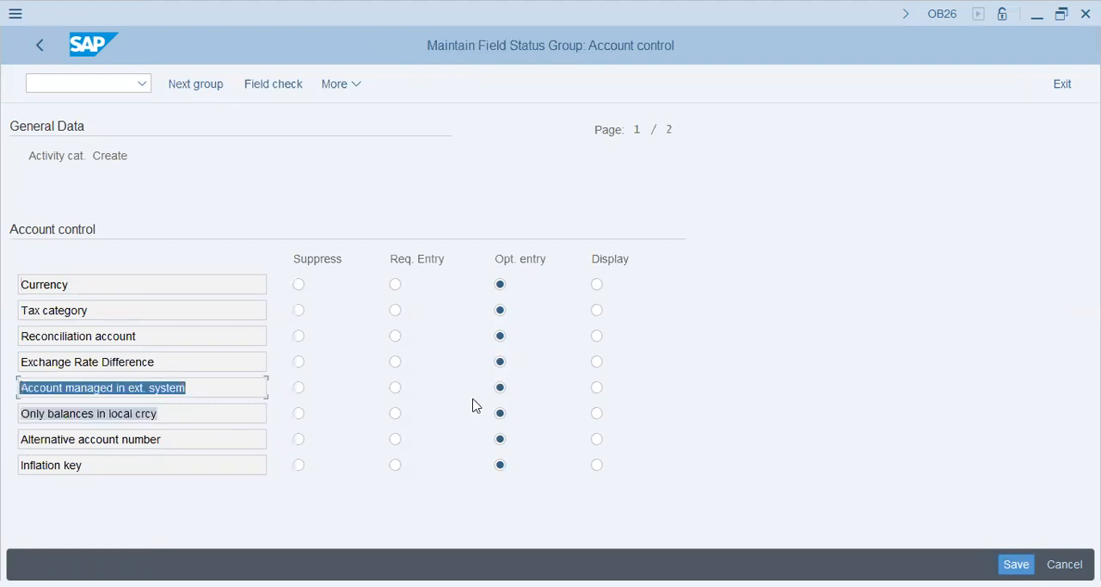
click(299, 388)
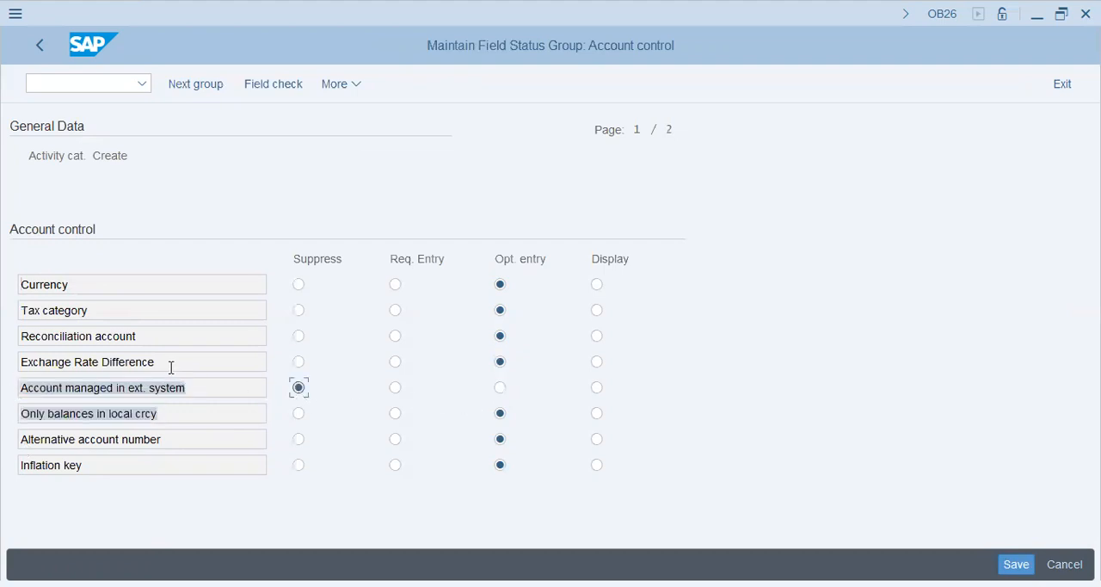
click(299, 362)
click(299, 439)
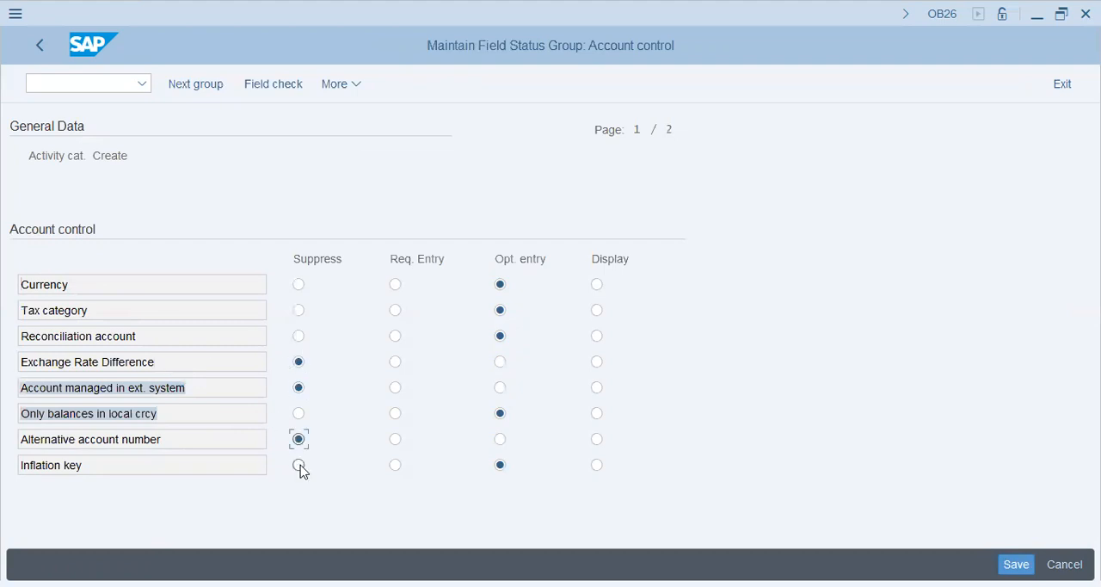
click(299, 466)
Step: Set Tolerance group to Suppress and save the field status changes to the AA42 Venice Group customizing request
key(Return)
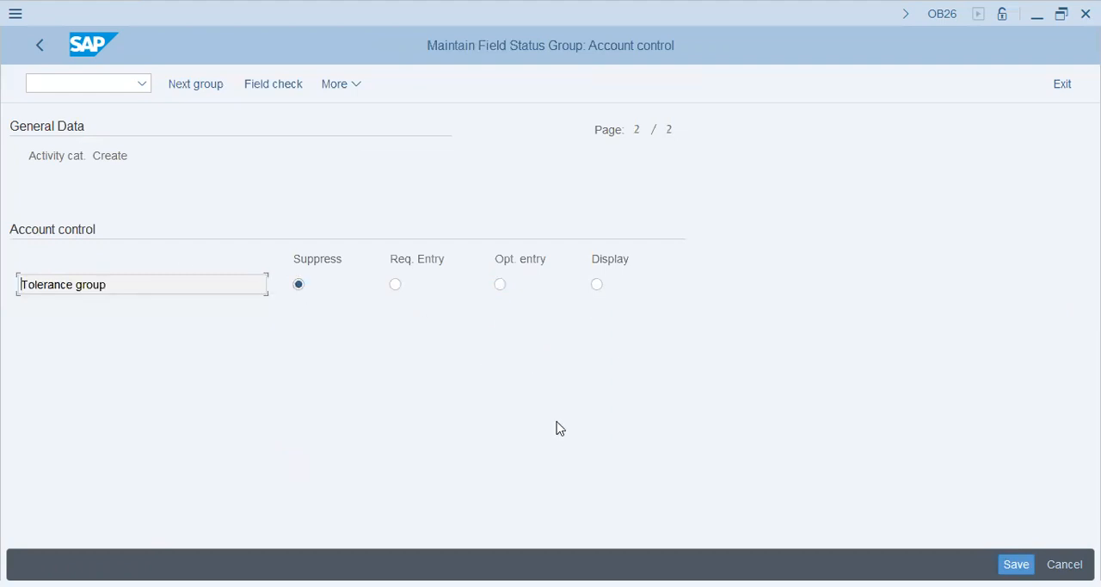
key(Return)
key(ctrl+s)
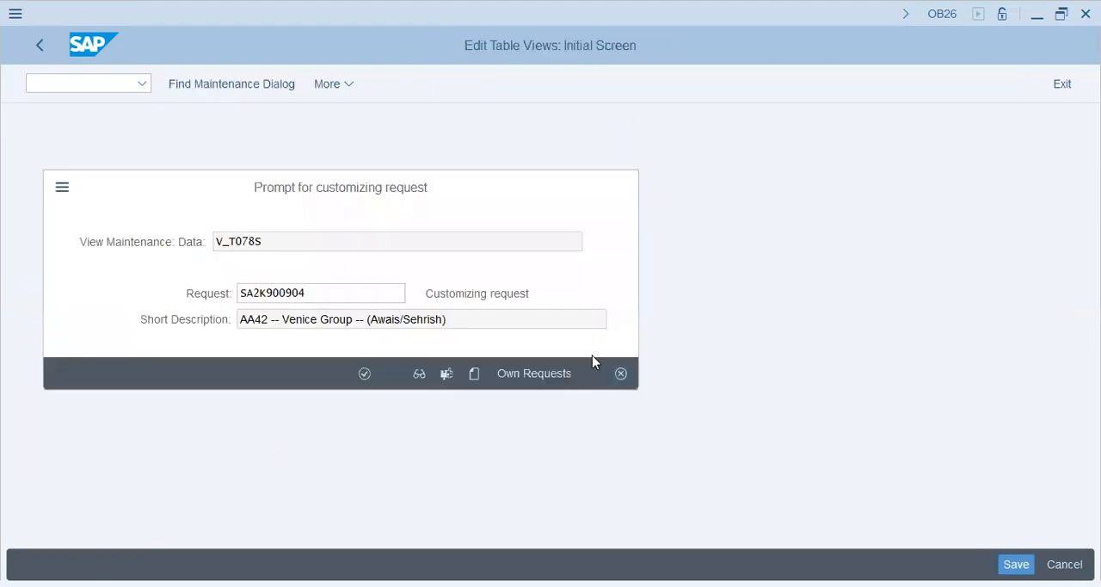
key(Return)
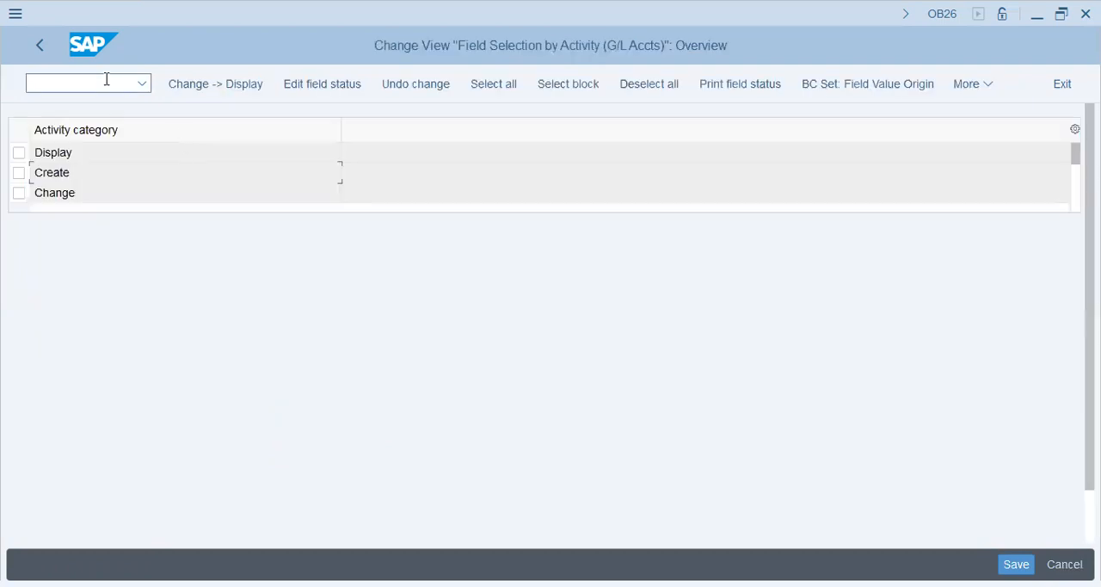
Step: Display the list of ABAP sessions with the command /O and create an additional session
click(106, 79)
text(/OFS)
key(BackSpace)
key(BackSpace)
key(Return)
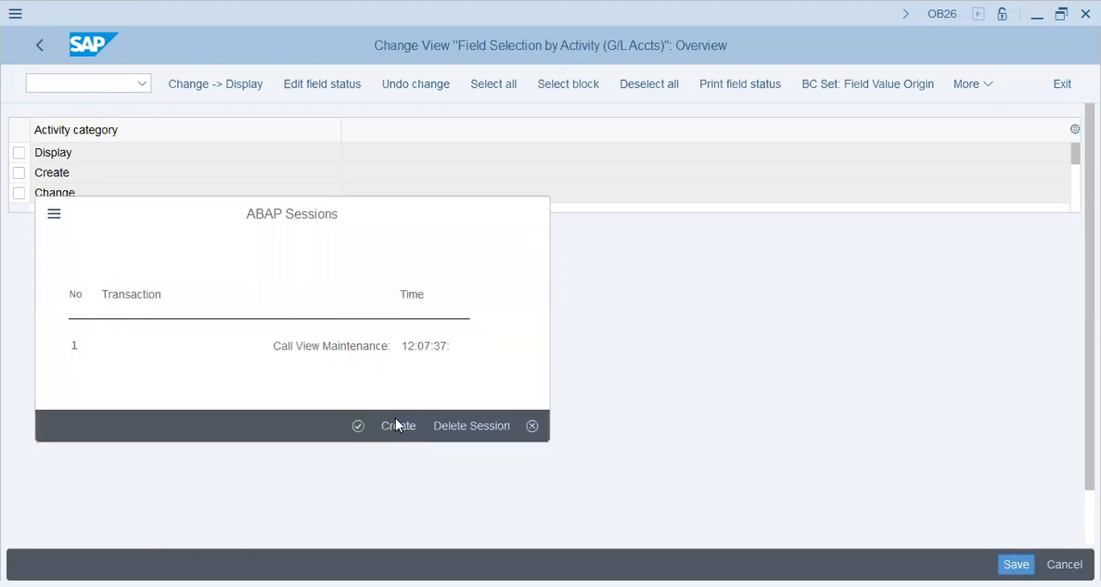
click(397, 425)
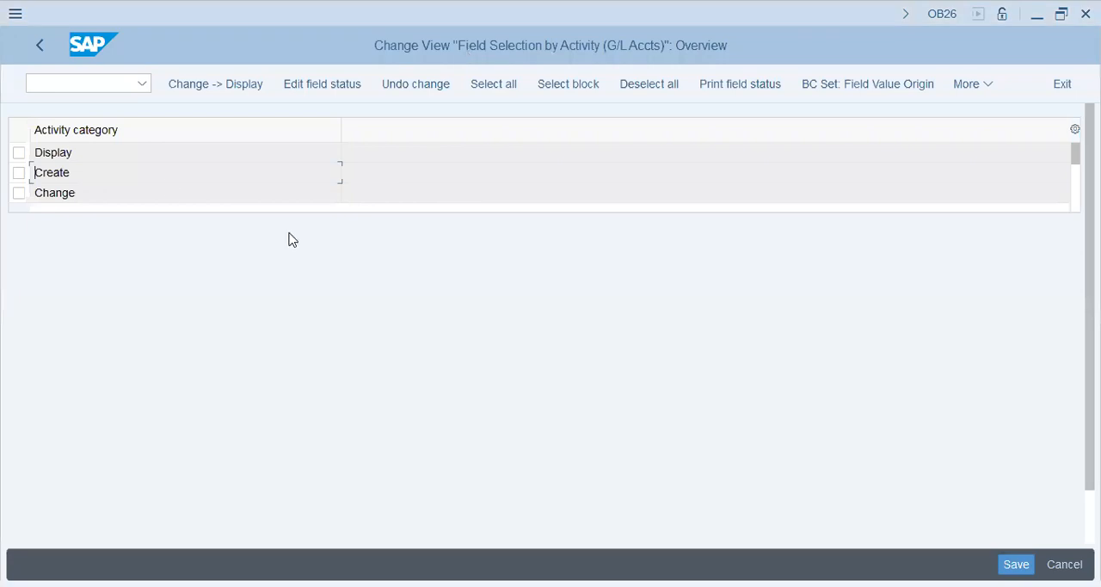
key(F3)
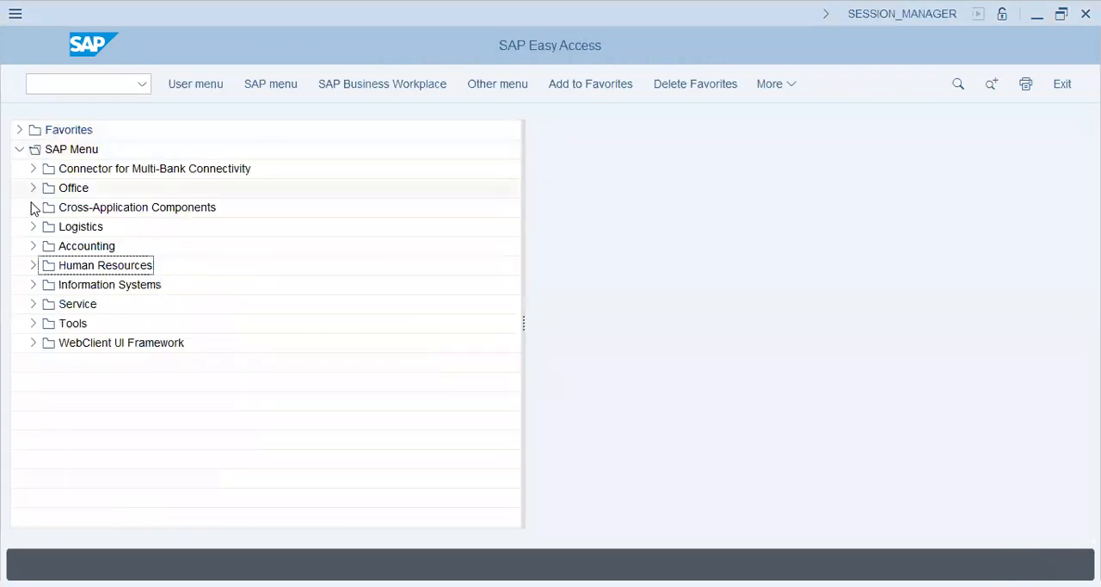
Step: Open central G/L account editing (FS00) under Accounting > Financial Accounting > General Ledger > Master Records > G/L Accounts > Individual Processing
click(33, 246)
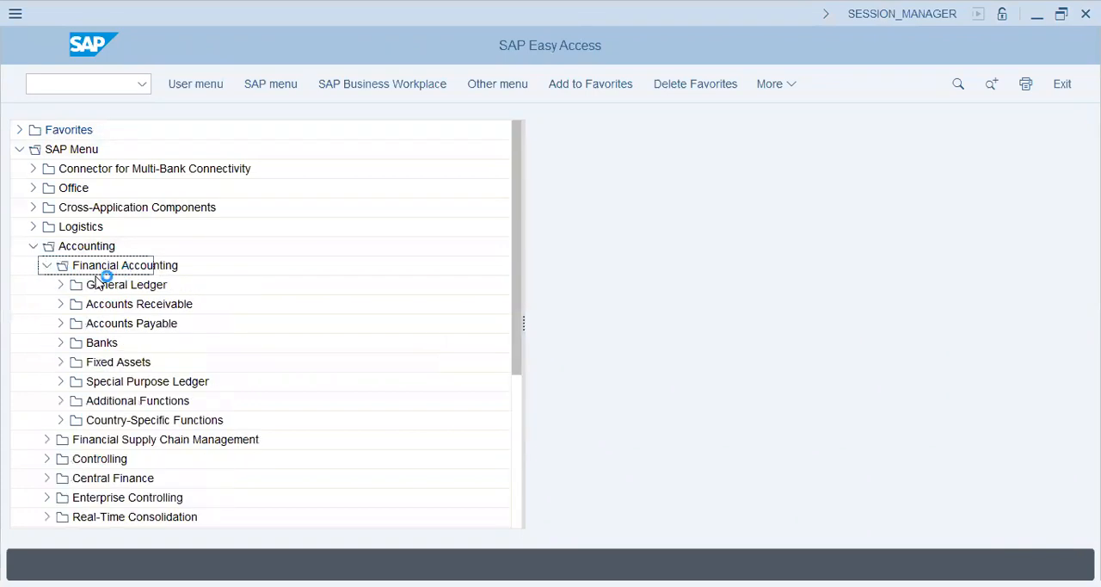
click(60, 284)
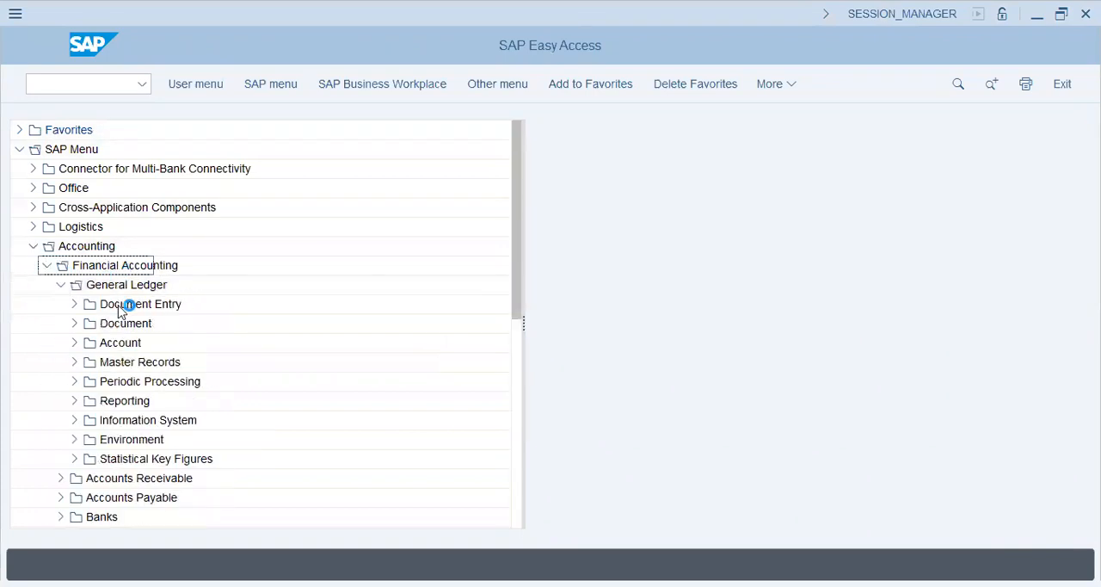
click(75, 366)
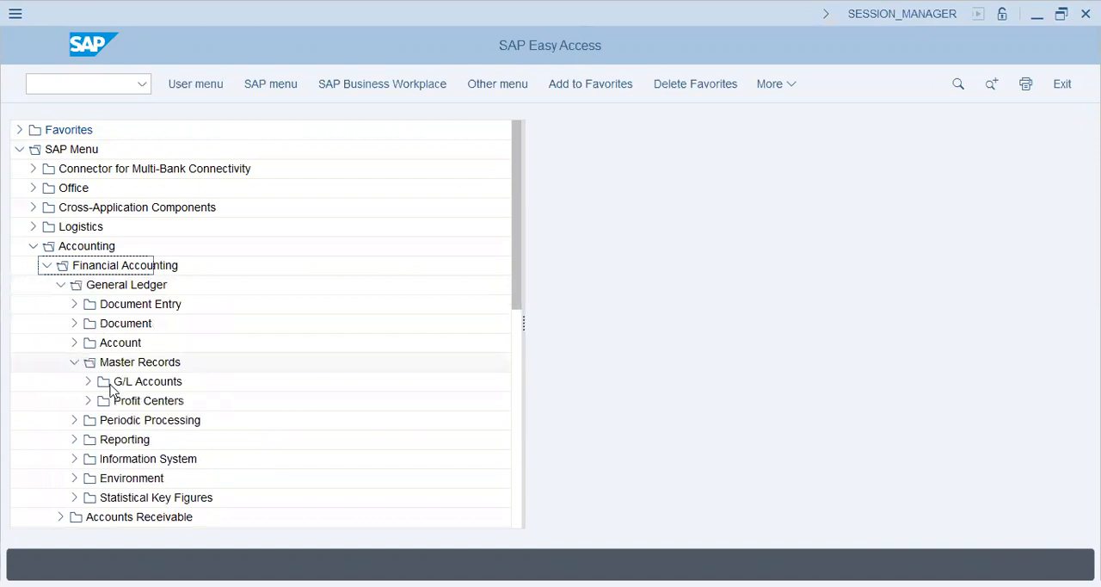
click(89, 384)
click(102, 401)
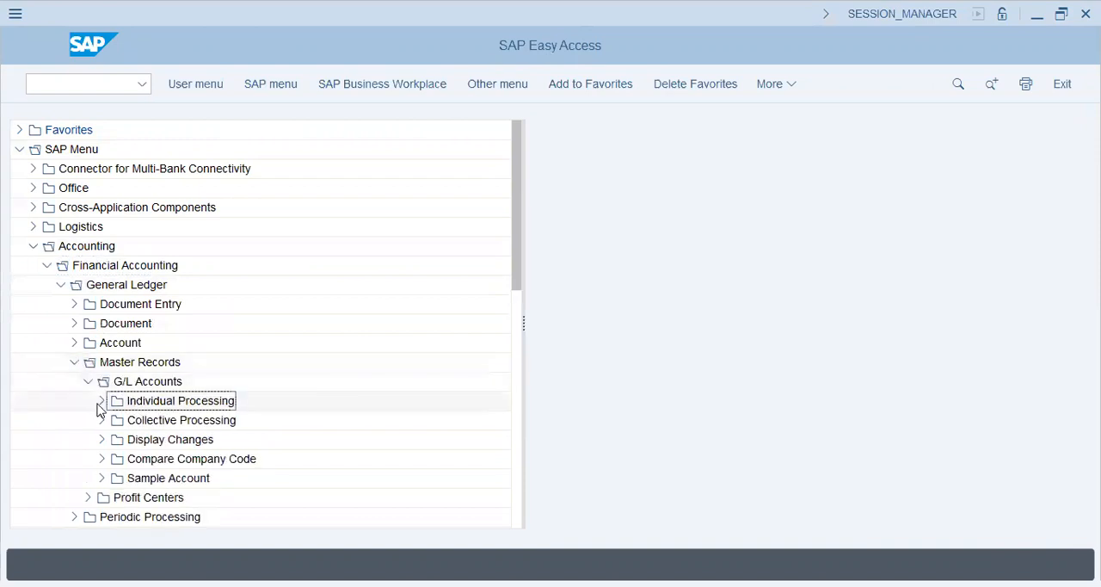
click(213, 421)
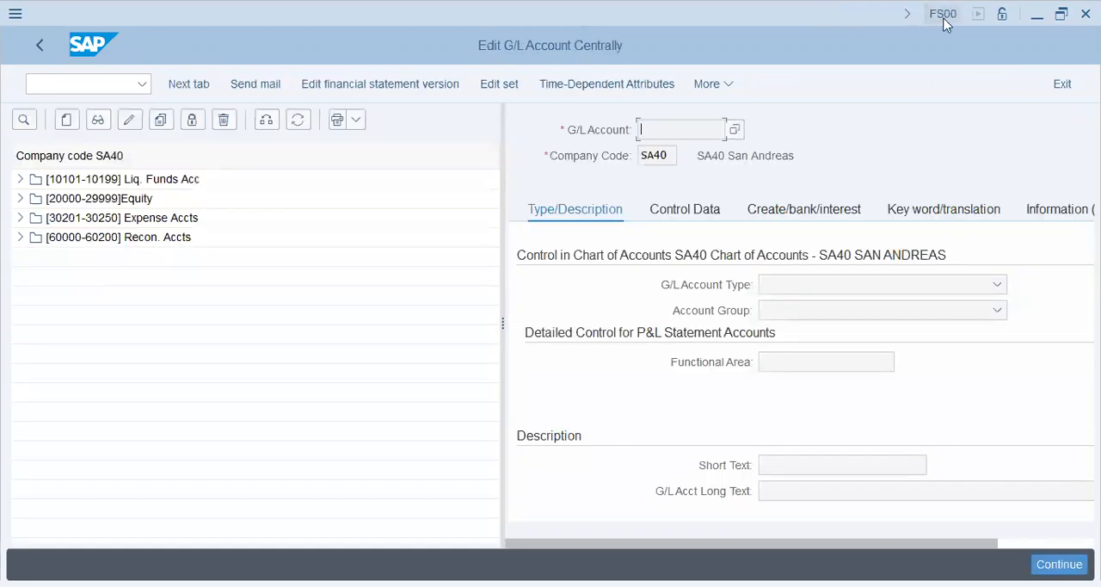
Step: Try to create G/L account 20000 in company code AA42 and dismiss the information message
click(104, 183)
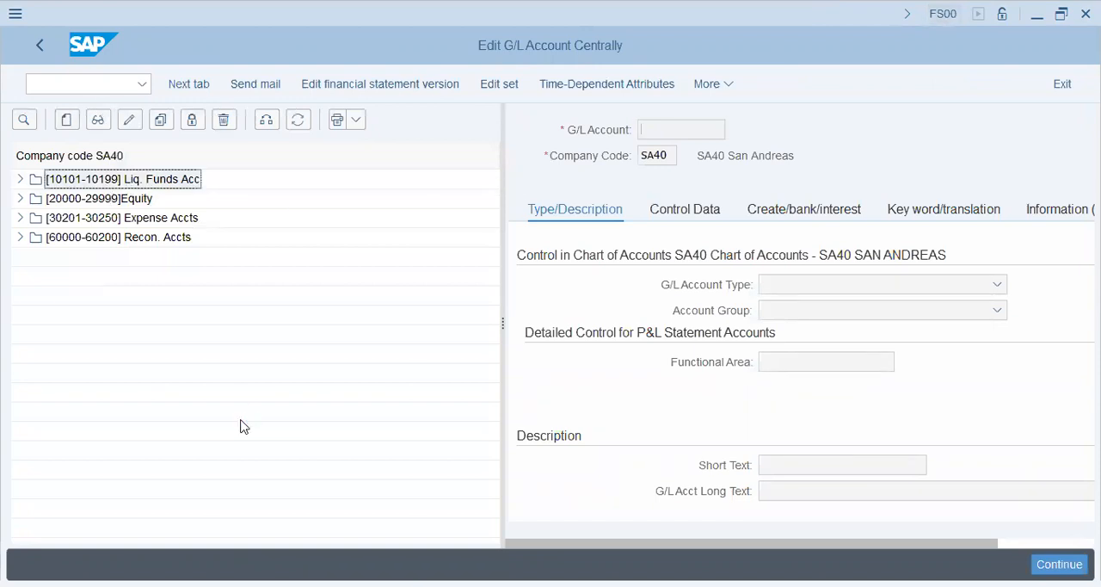
key(Tab)
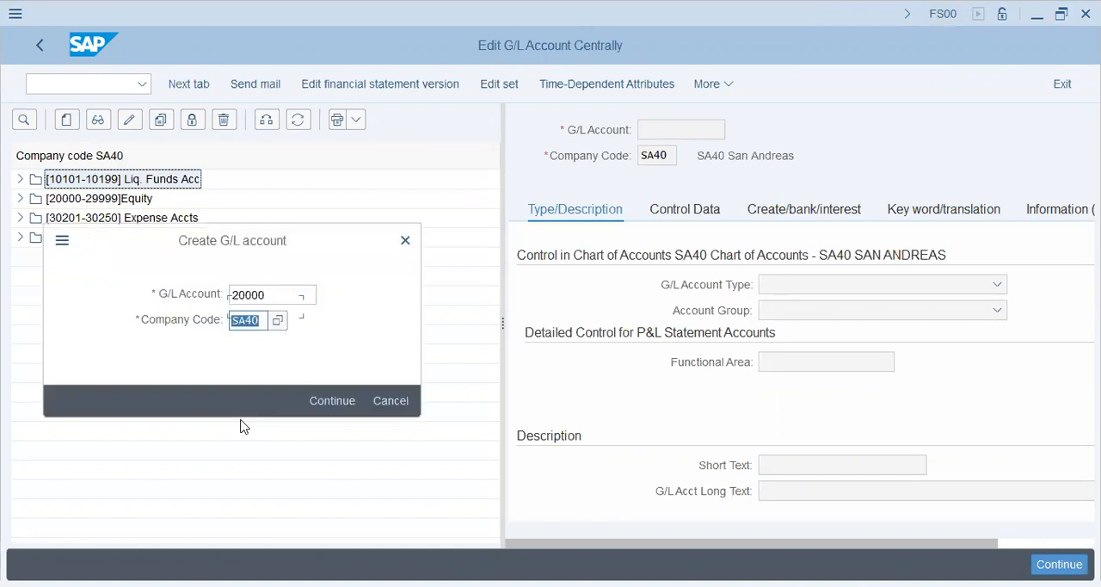
text(AA)
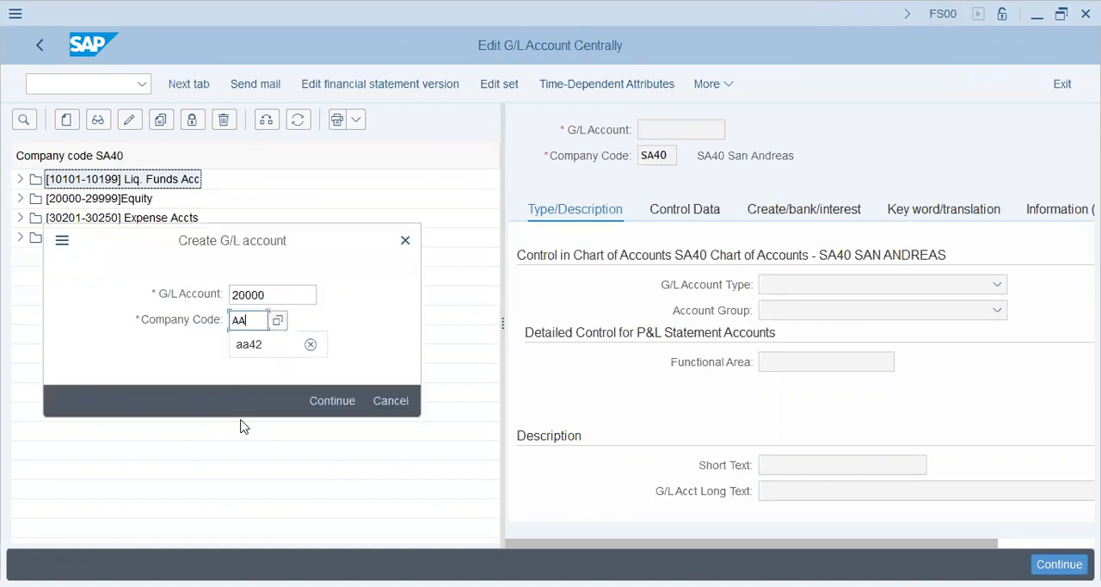
text(42)
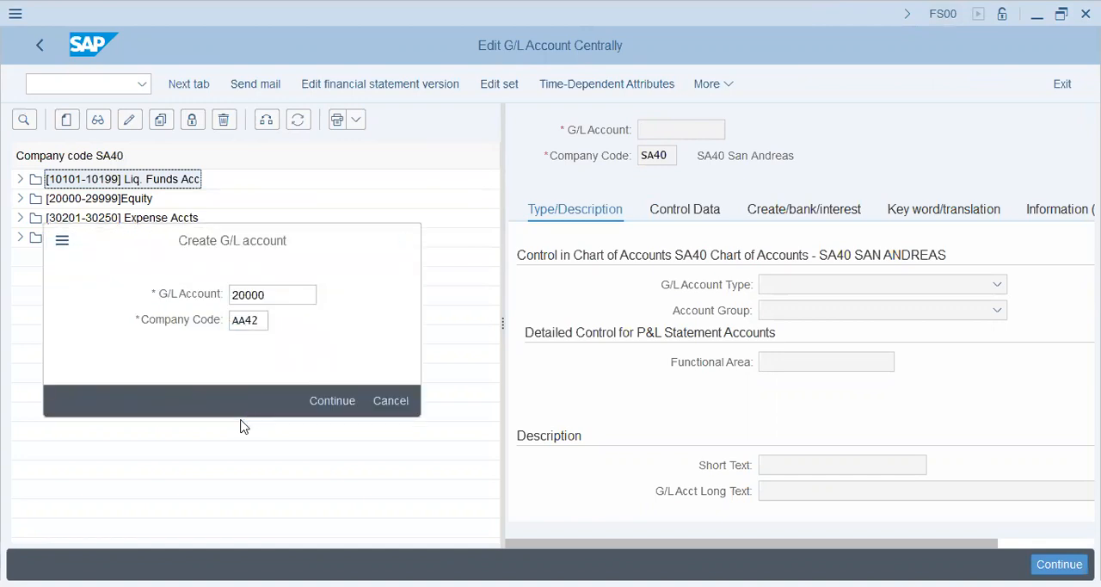
key(Return)
drag(154, 470, 389, 438)
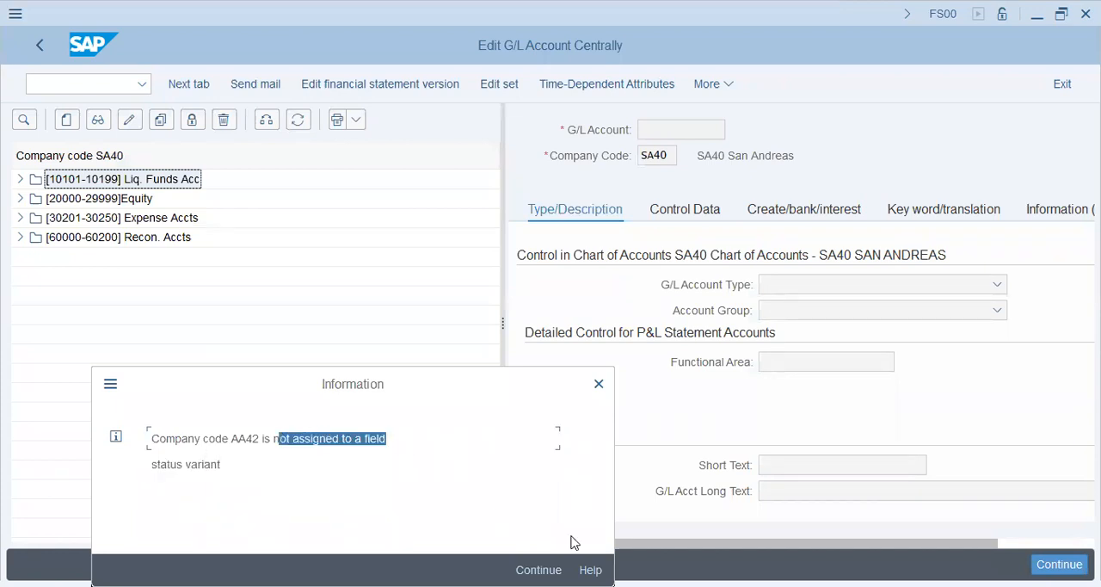
click(599, 384)
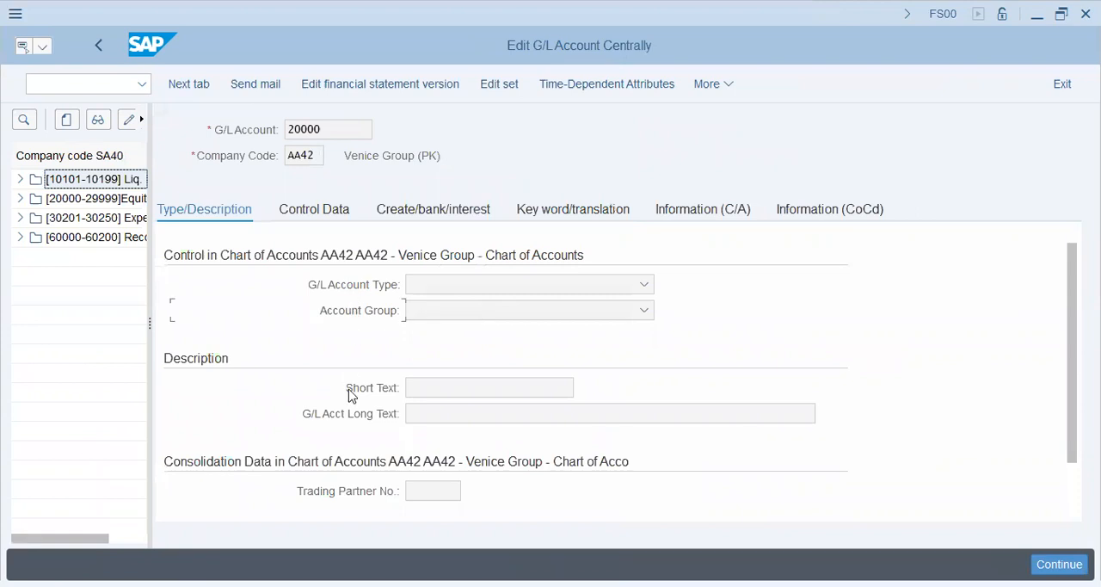
Step: Examine the control data of the Equity account 20000 in company code SA40, including currency, reconciliation account type and alternative account number
click(297, 219)
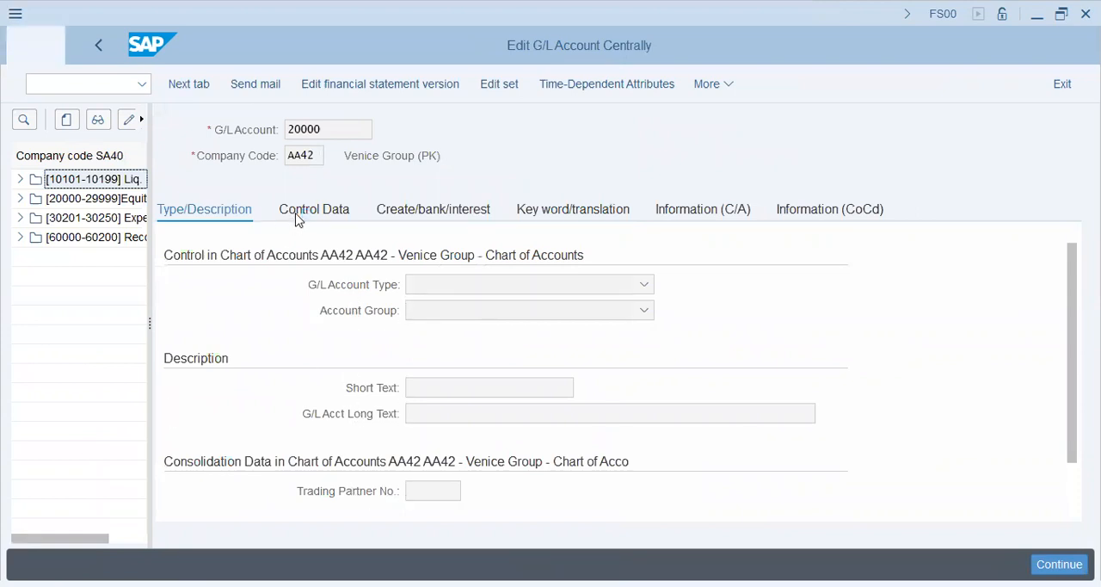
click(20, 199)
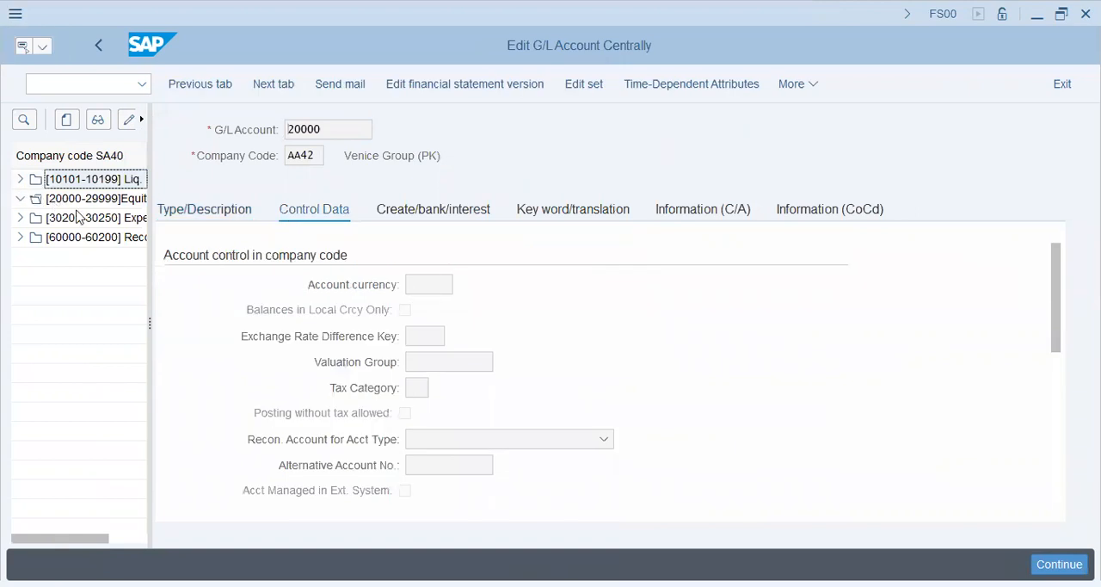
double_click(90, 219)
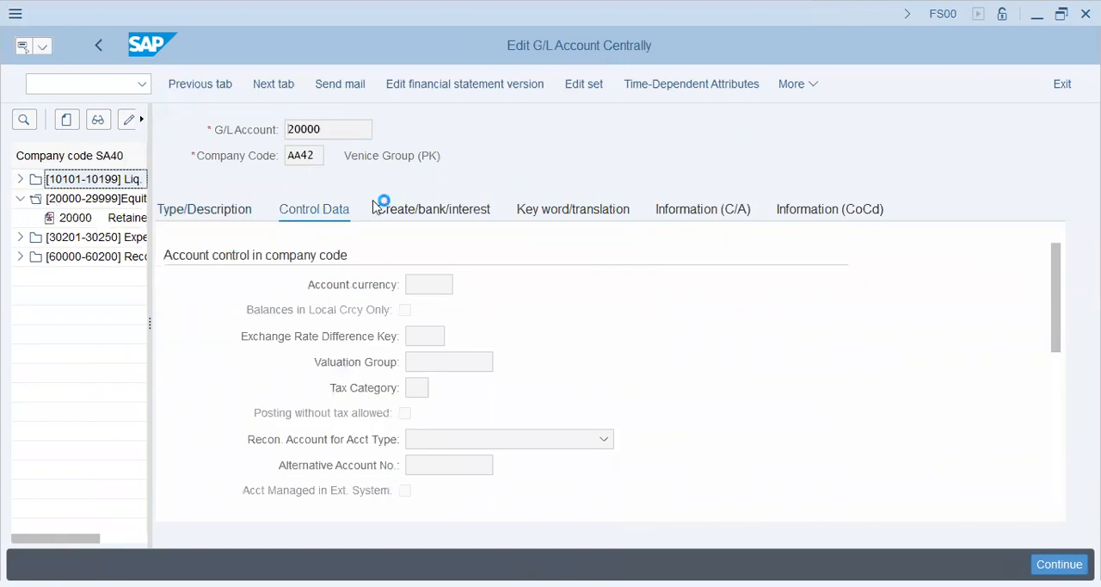
drag(349, 155, 542, 140)
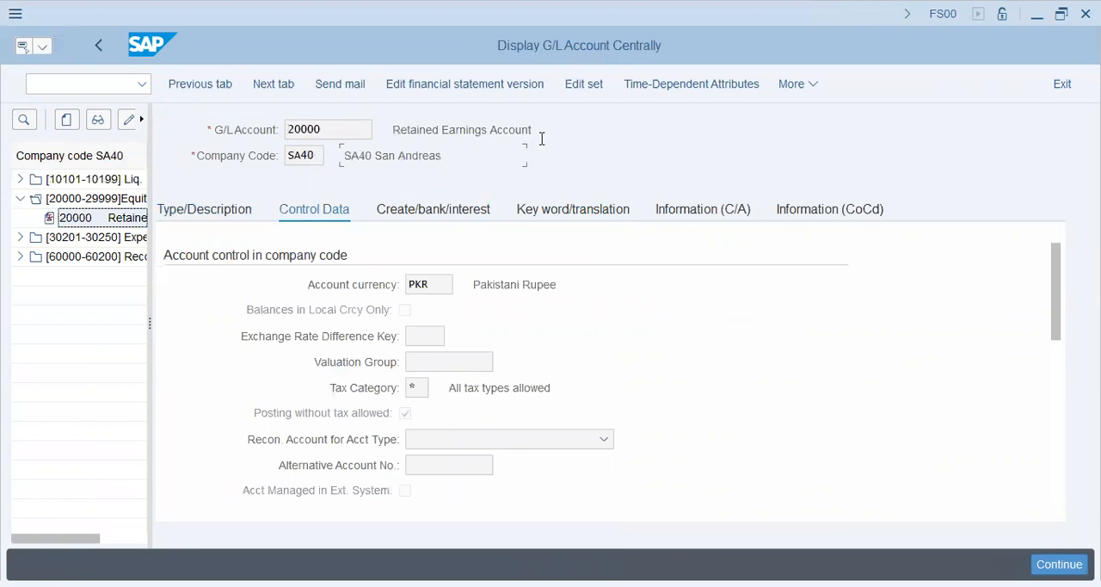
click(387, 293)
click(368, 439)
click(366, 466)
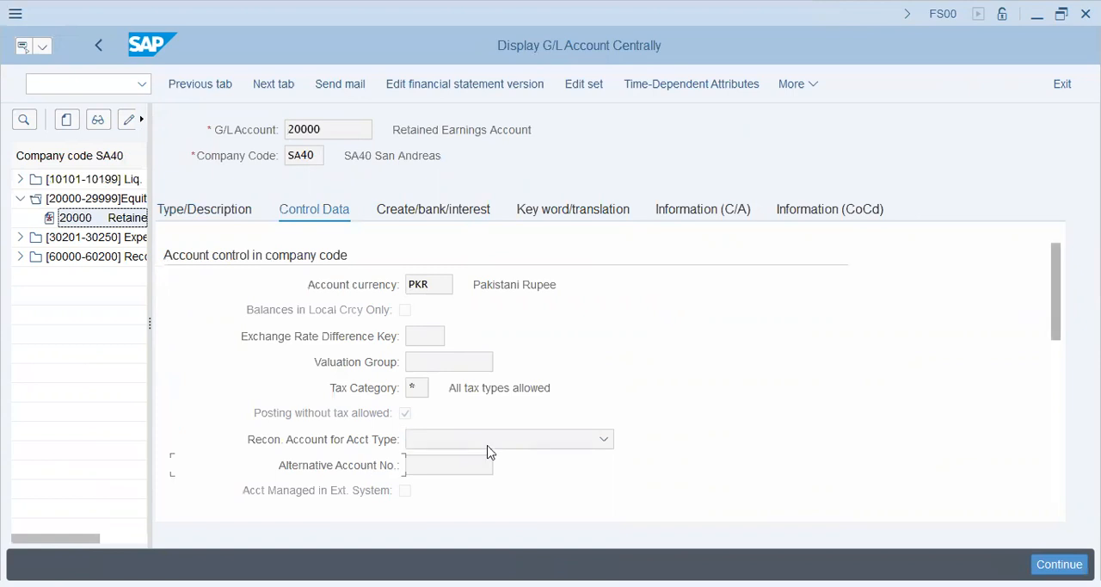
scroll(487, 452, down, 3)
click(467, 360)
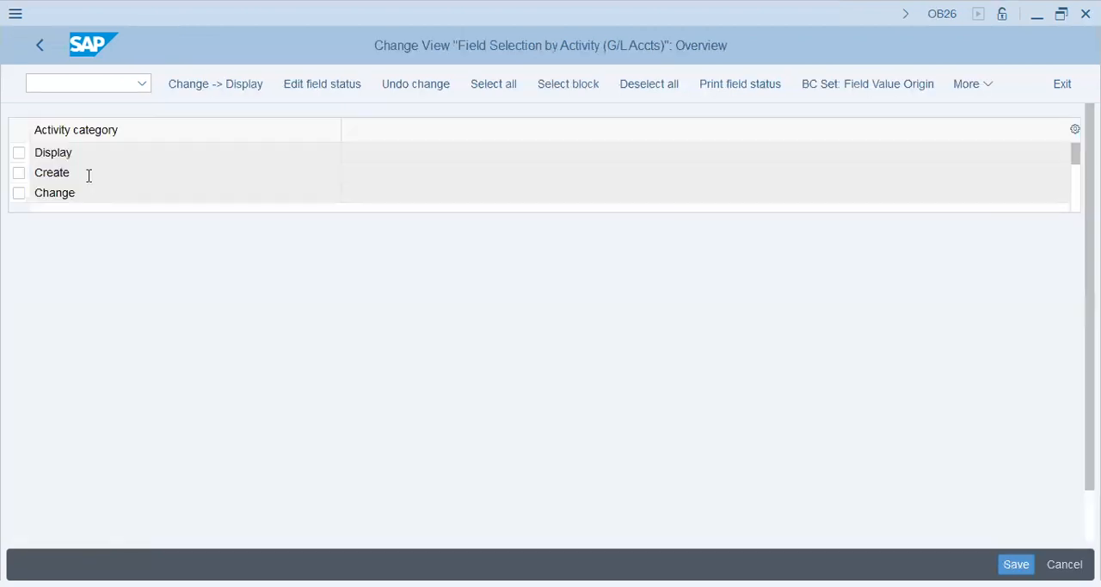
Step: Open the account control field status of the Create activity and save it to the AA42 Venice Group customizing request
double_click(89, 175)
double_click(86, 261)
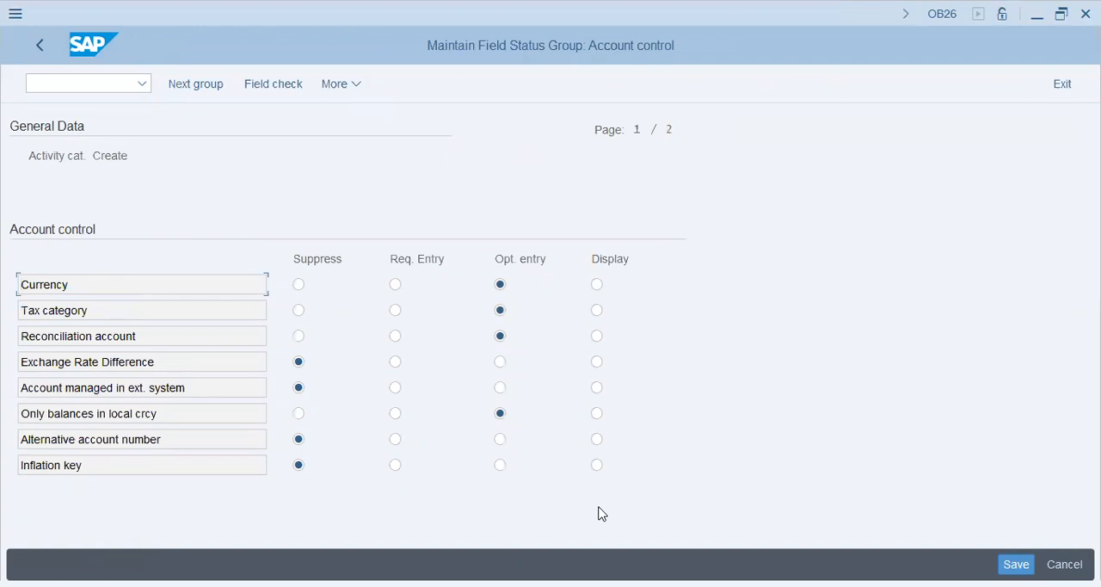
click(299, 465)
key(ctrl+s)
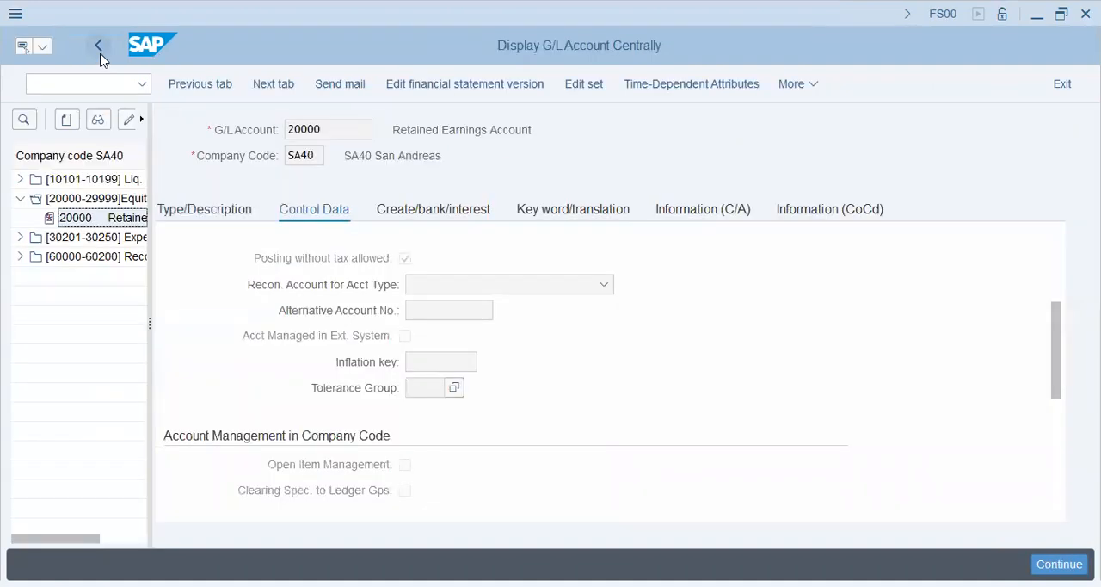
Step: Restart central G/L account editing (FS00) and select account 60000 in the Recon. Accts group of company code SA40
click(98, 47)
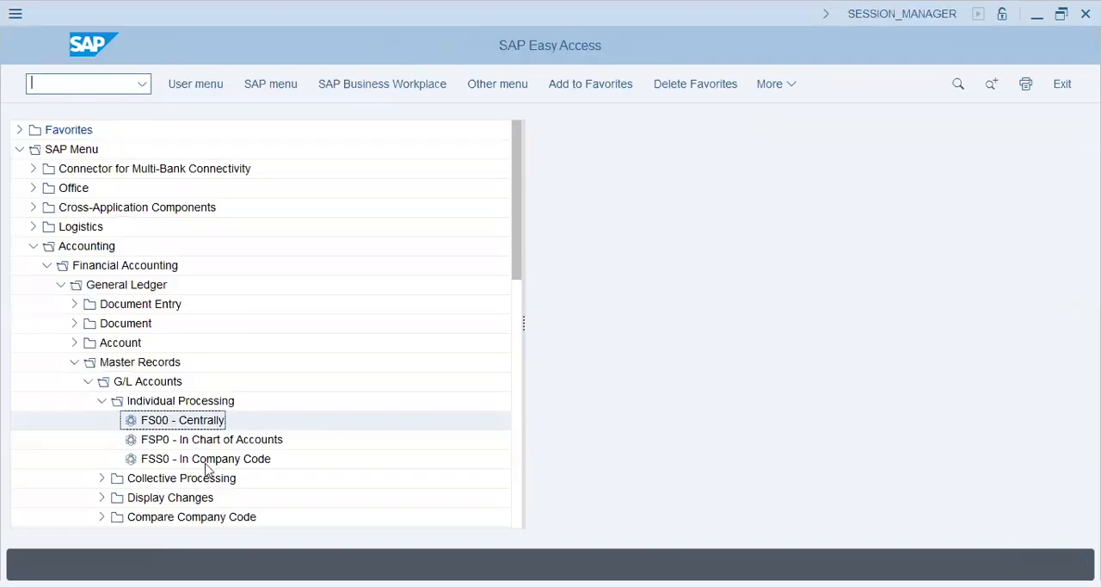
double_click(193, 422)
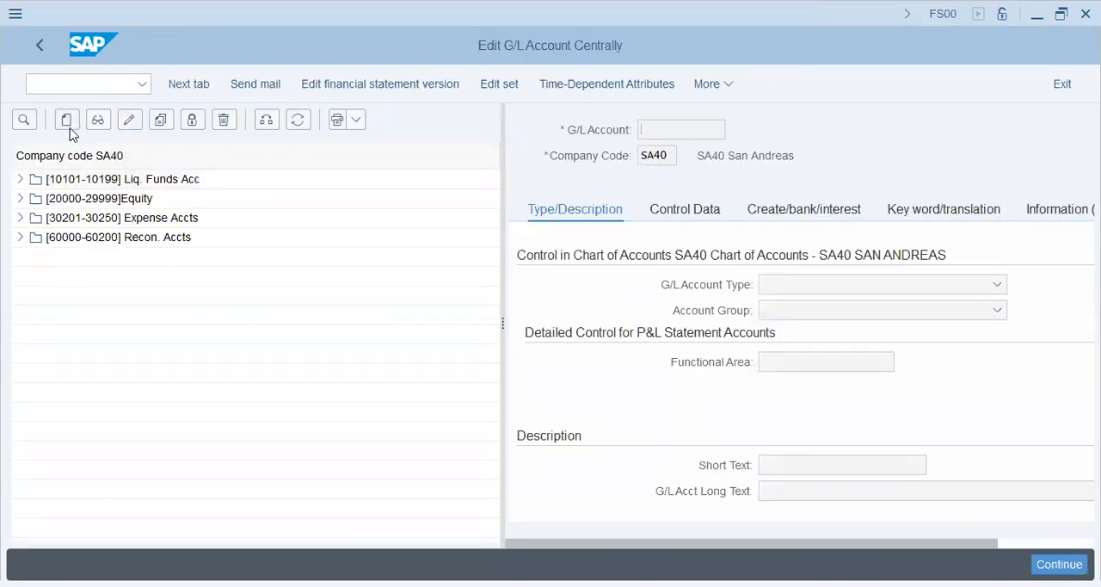
click(68, 126)
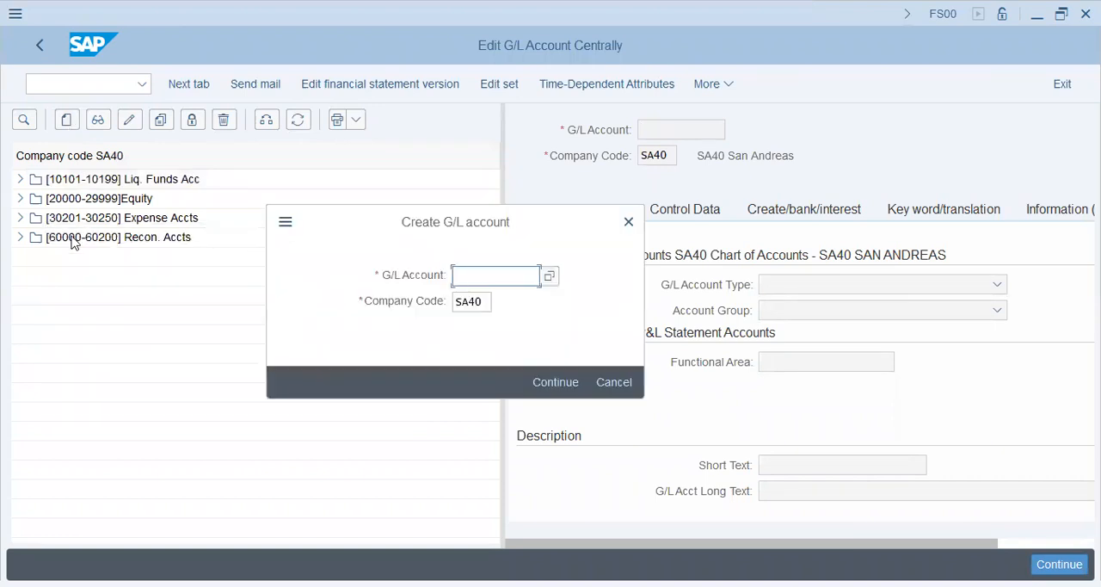
click(605, 389)
click(19, 237)
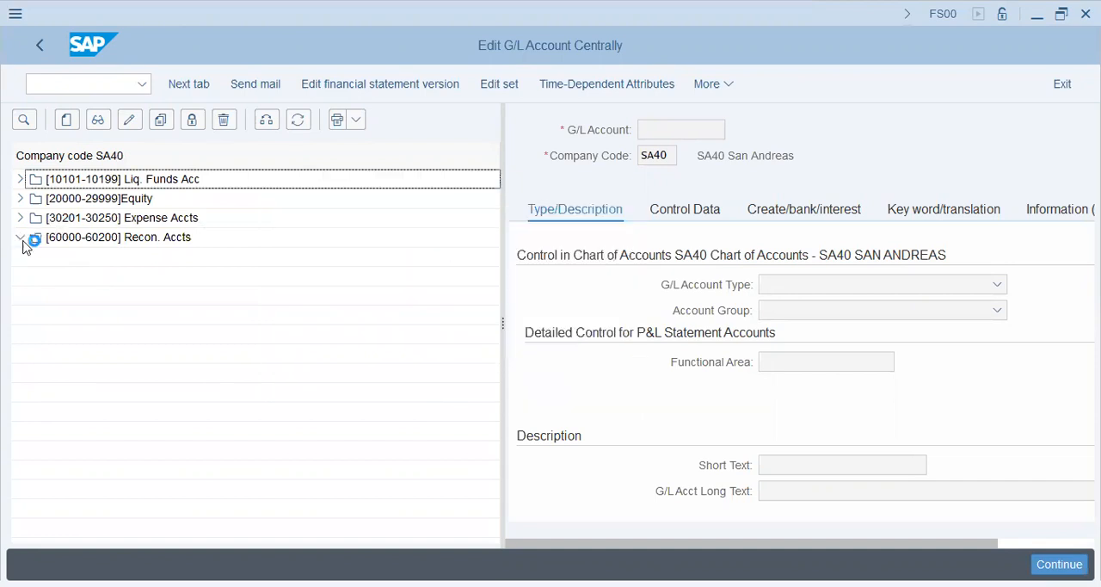
click(136, 259)
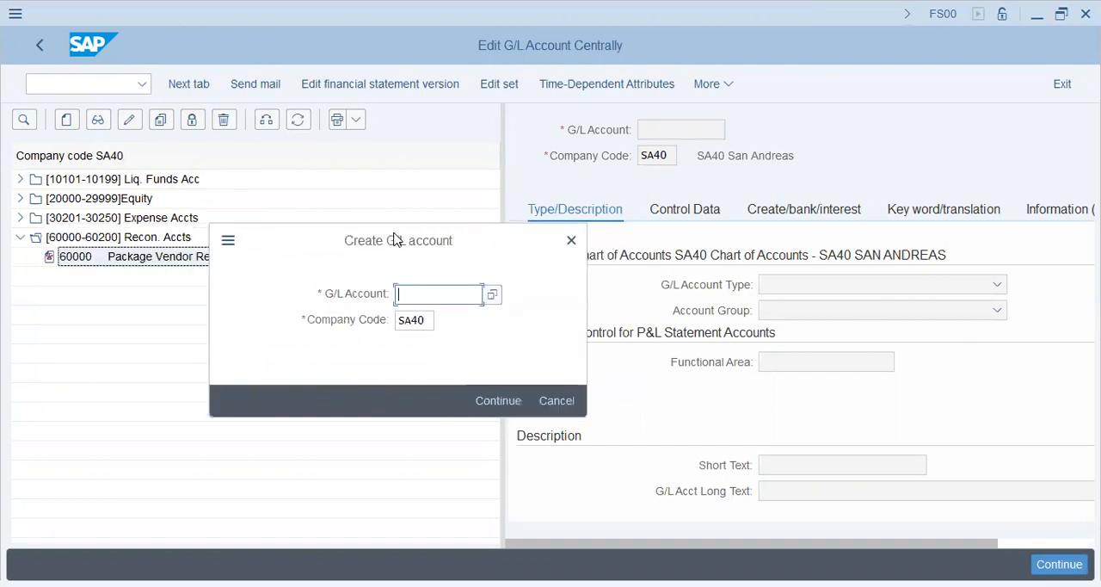
Step: Start creating G/L account 60200 in company code SA40
text(60200)
key(Tab)
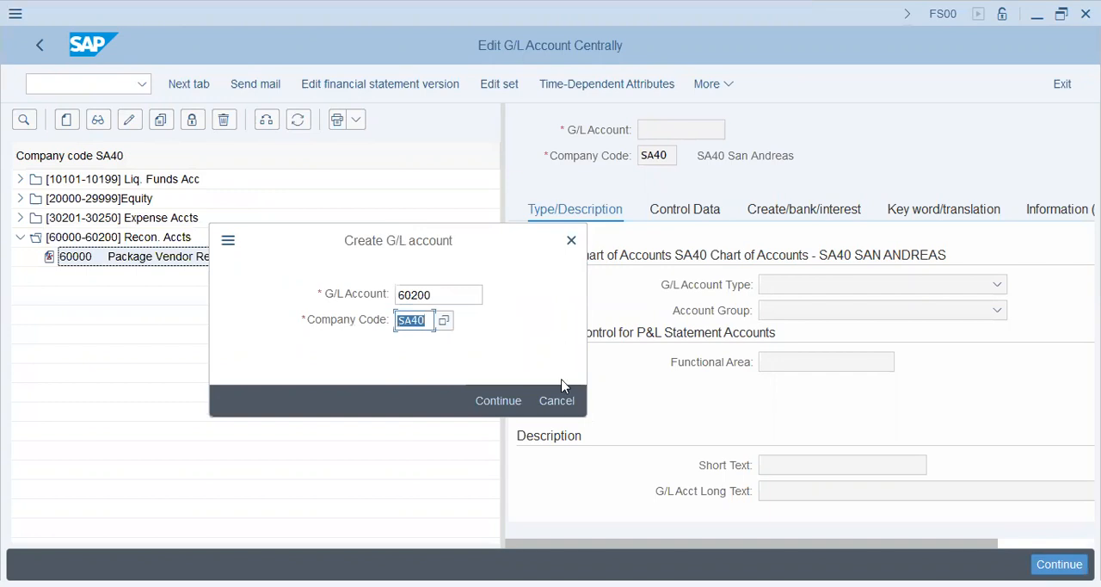
click(514, 403)
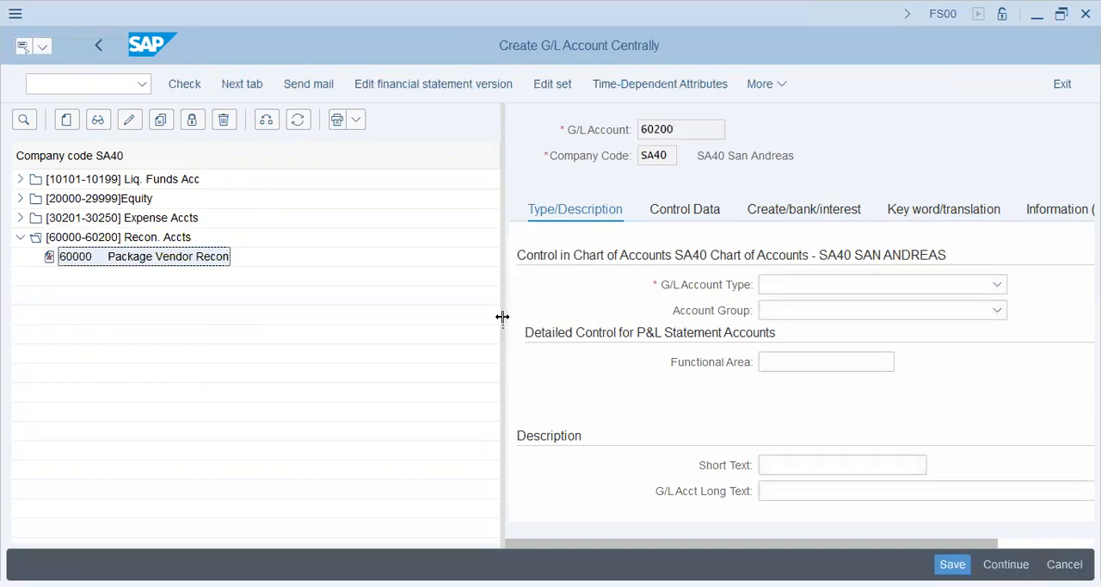
drag(502, 317, 271, 303)
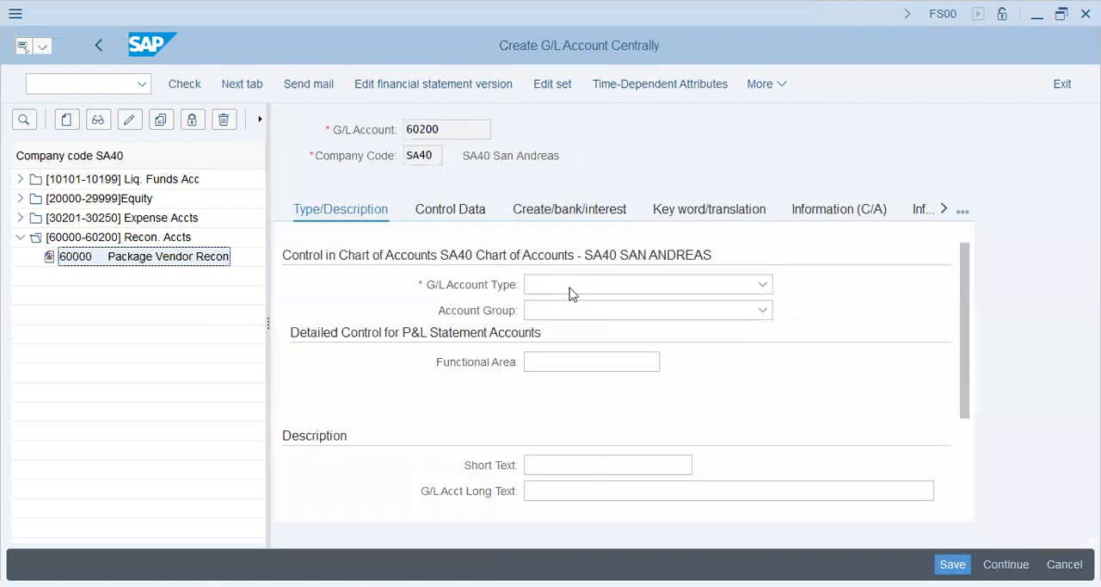
click(572, 289)
click(583, 309)
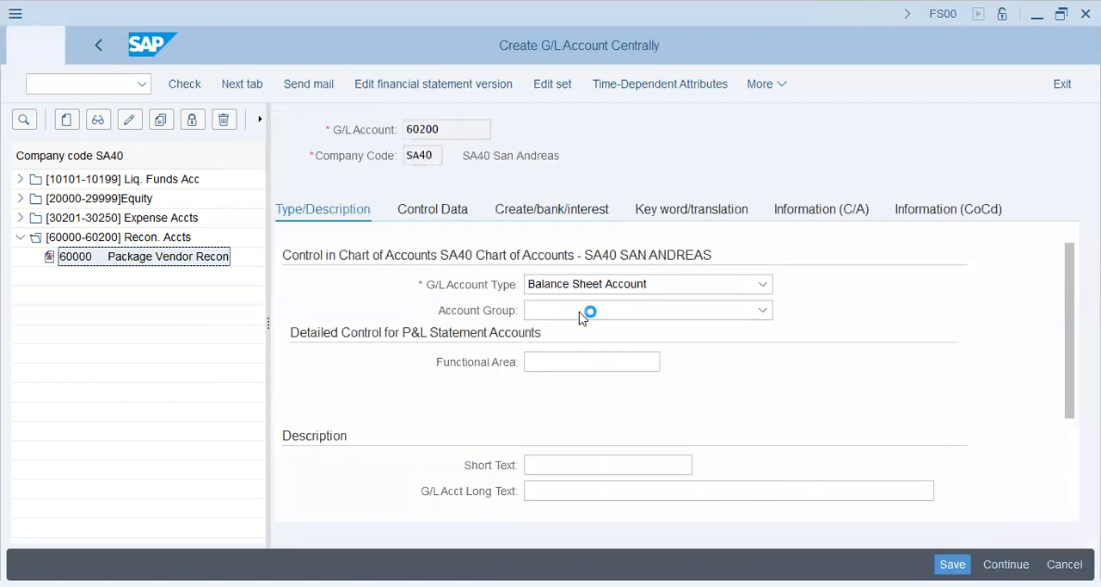
click(581, 314)
click(588, 513)
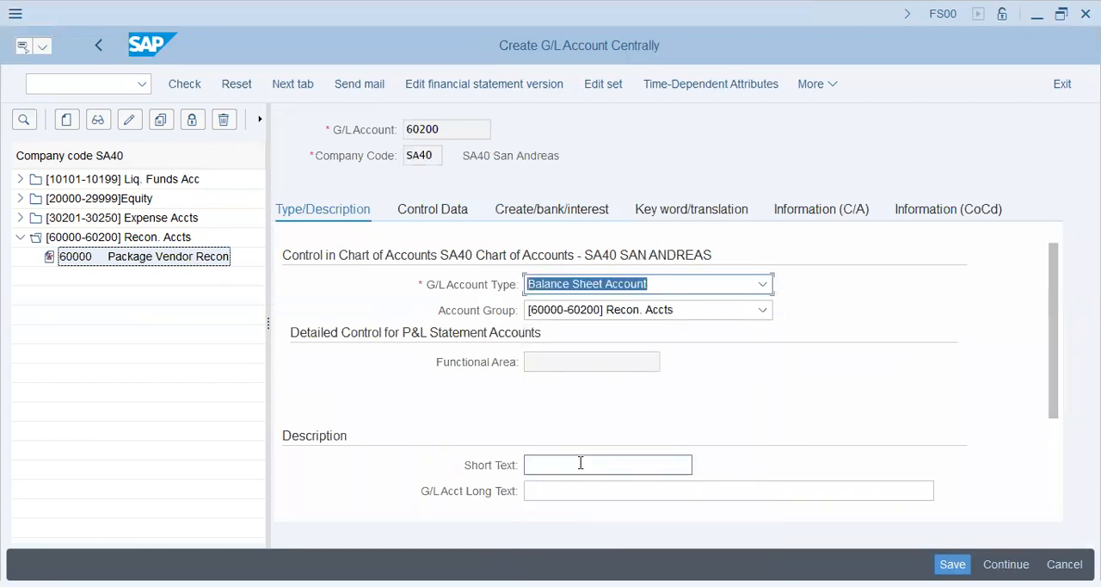
Step: Enter "Sp.GL Package Vendor" as the account's short text and "Special GL Package Vendor" as its long text
click(581, 463)
text(sP)
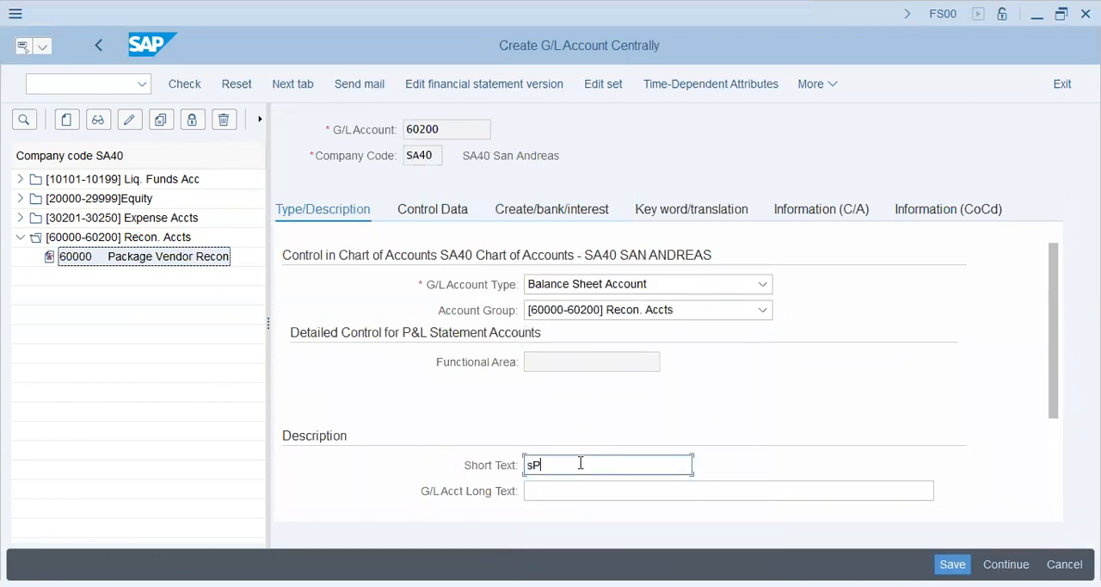
key(BackSpace)
key(BackSpace)
text(Sp.Gl)
key(BackSpace)
key(BackSpace)
text(L Package Vendor)
key(Tab)
text(Special G)
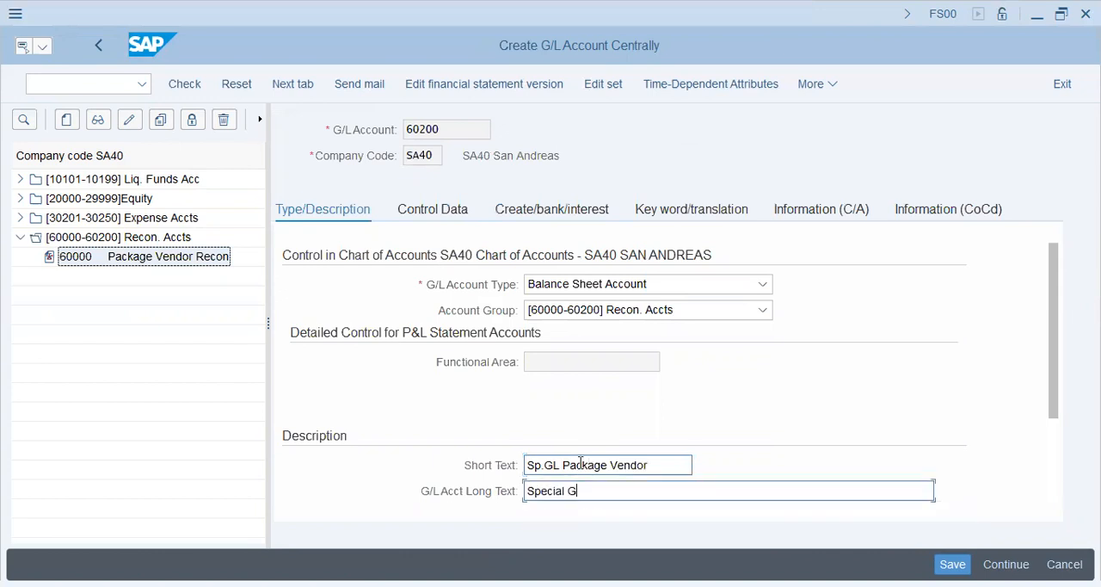
text(L Package Vendor)
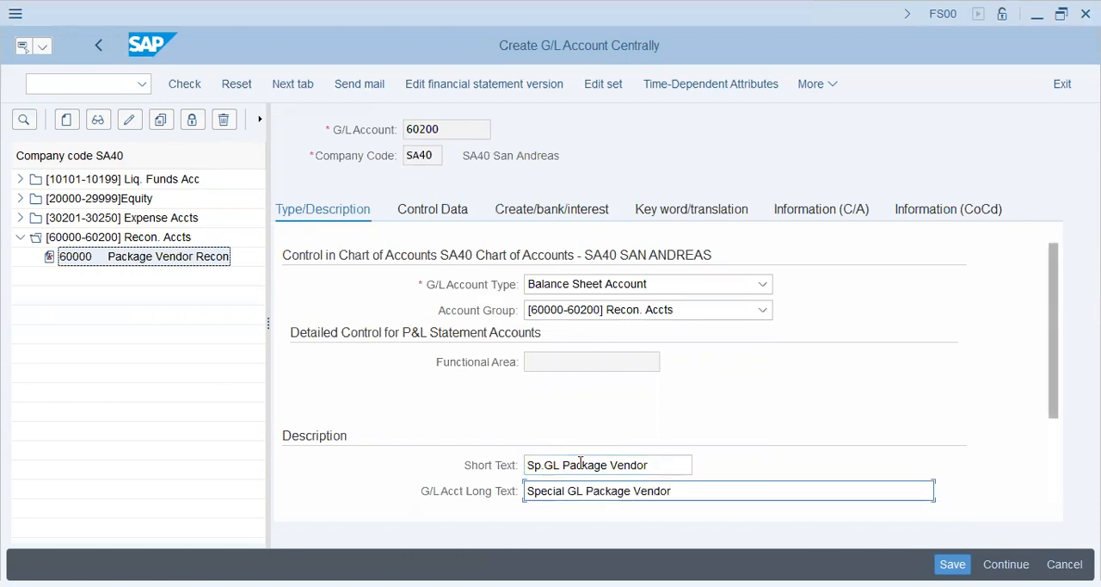
Step: Display the control data of account 60200 and open the field status groups of the Create activity in OB26 for comparison
scroll(581, 463, down, 3)
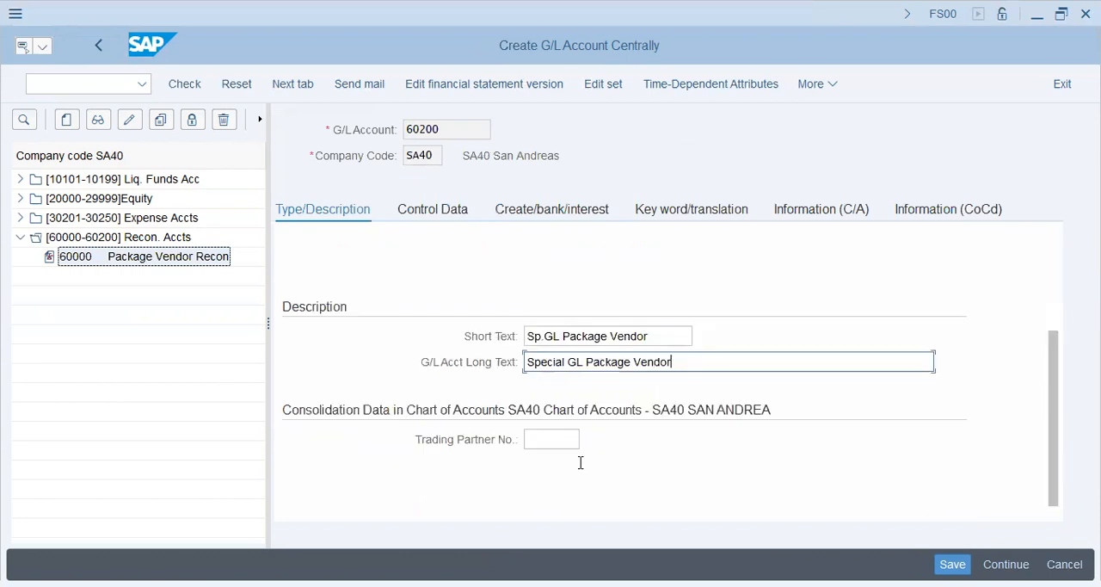
click(454, 213)
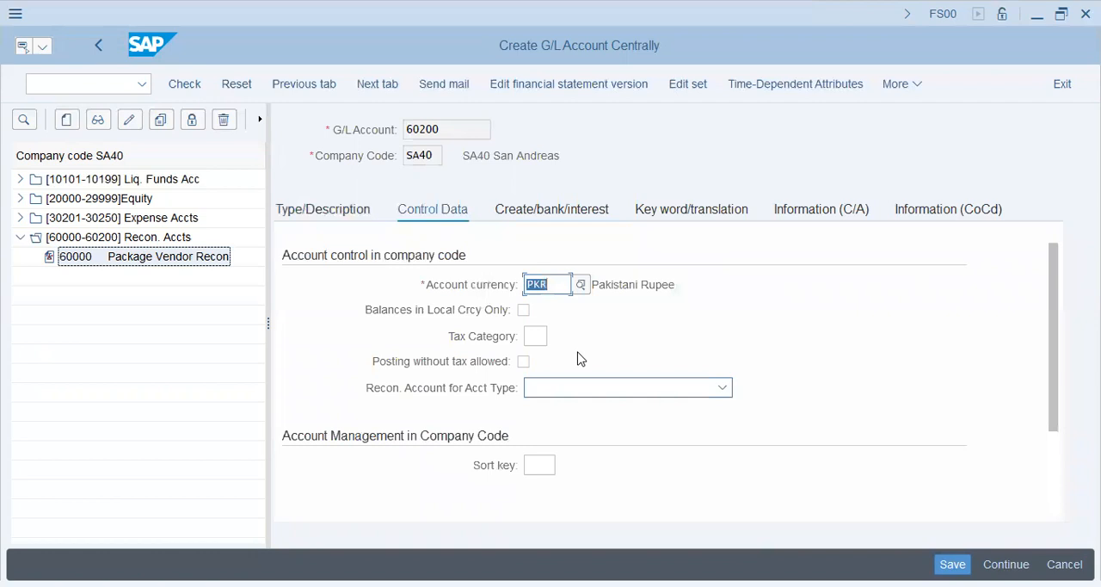
double_click(86, 172)
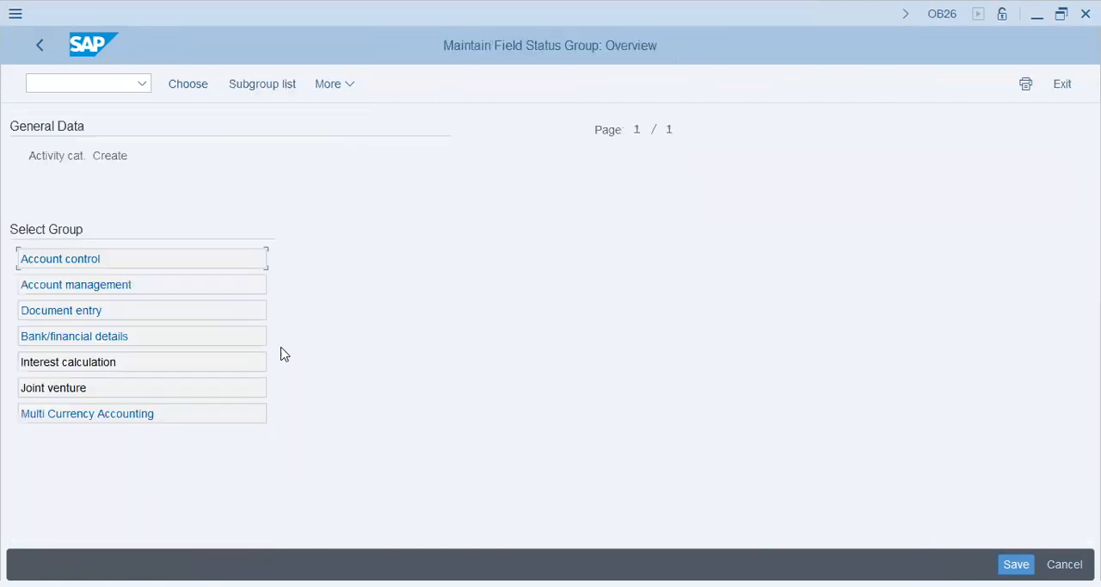
Step: Examine the Create activity's Account control and Account management field statuses against the control data of account 60200
double_click(95, 258)
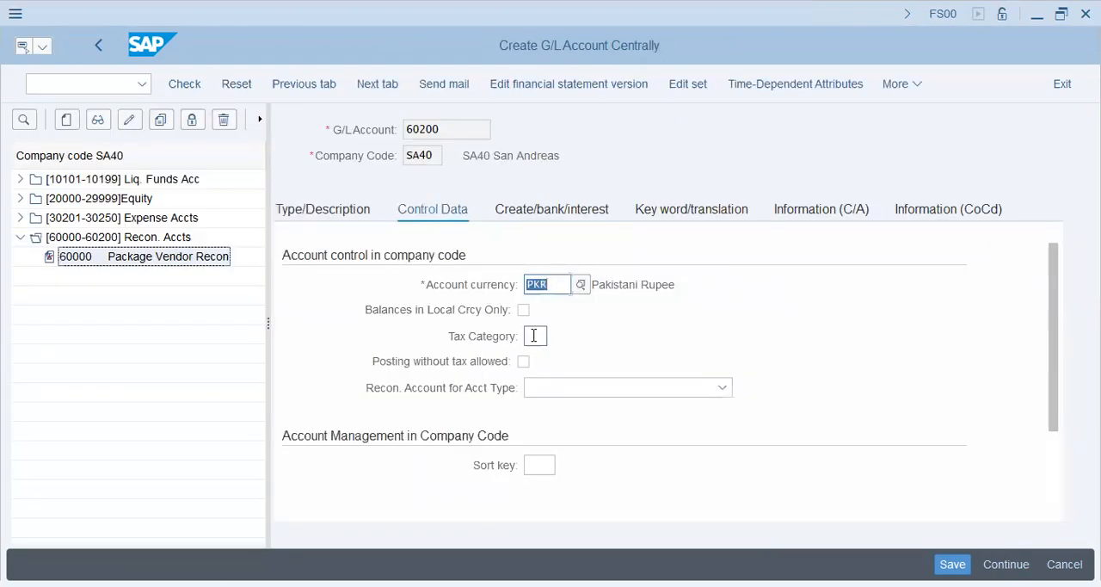
click(534, 336)
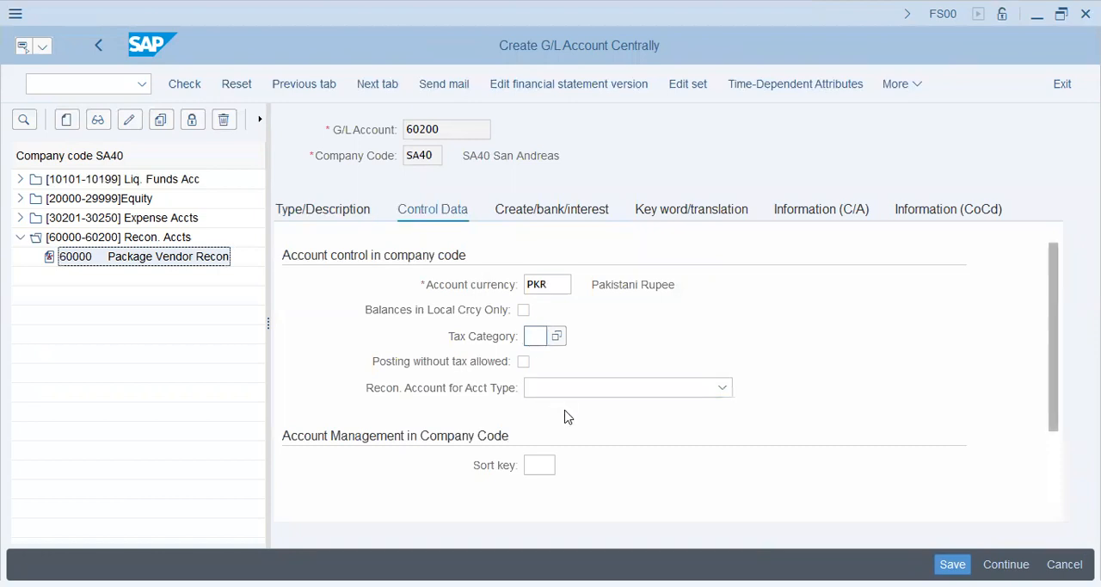
scroll(566, 416, down, 3)
click(537, 361)
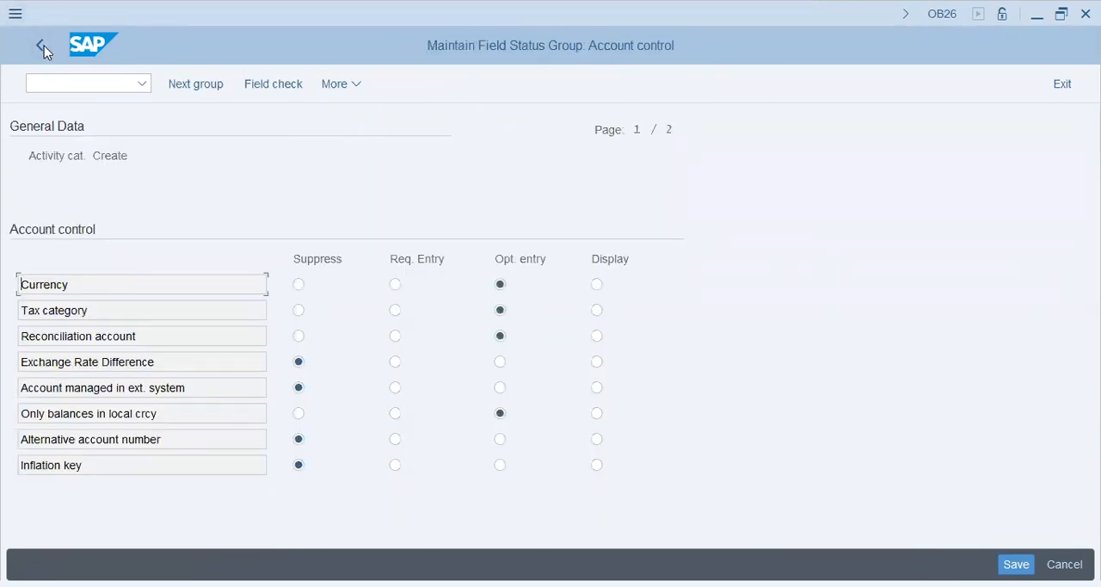
click(41, 46)
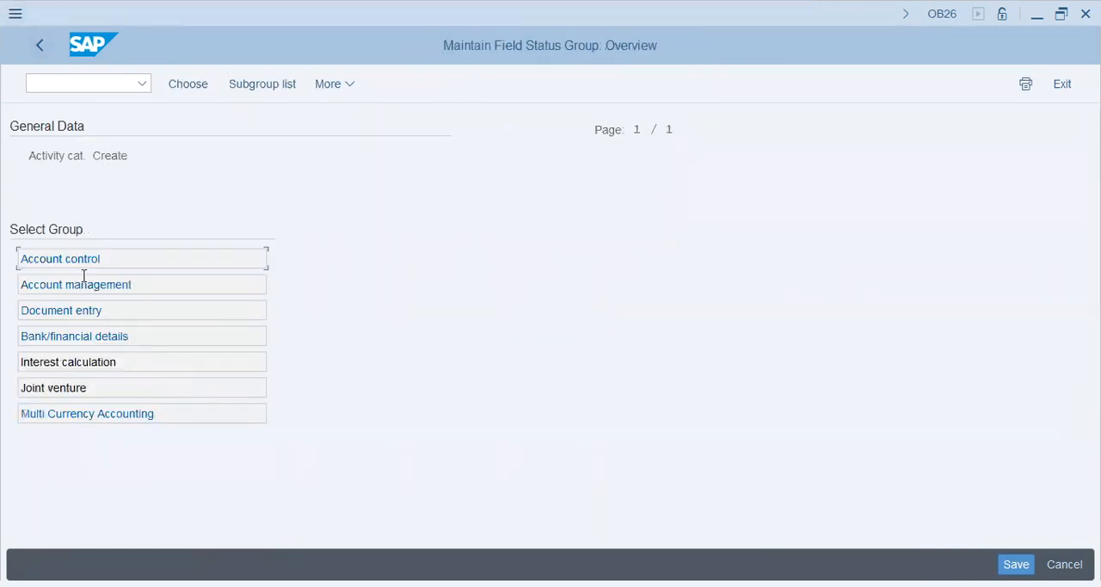
double_click(85, 277)
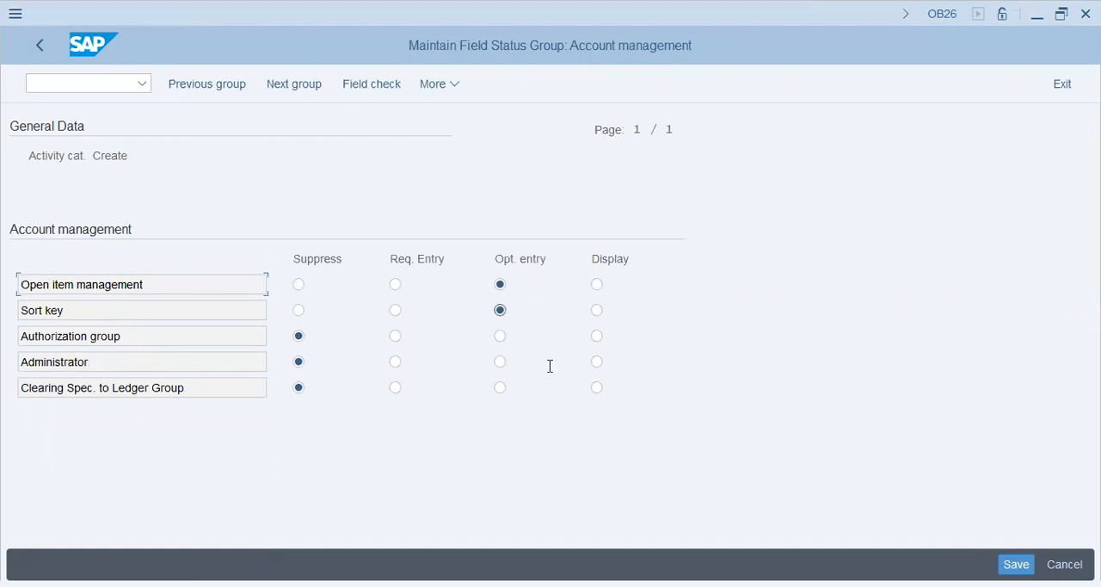
click(140, 342)
click(40, 45)
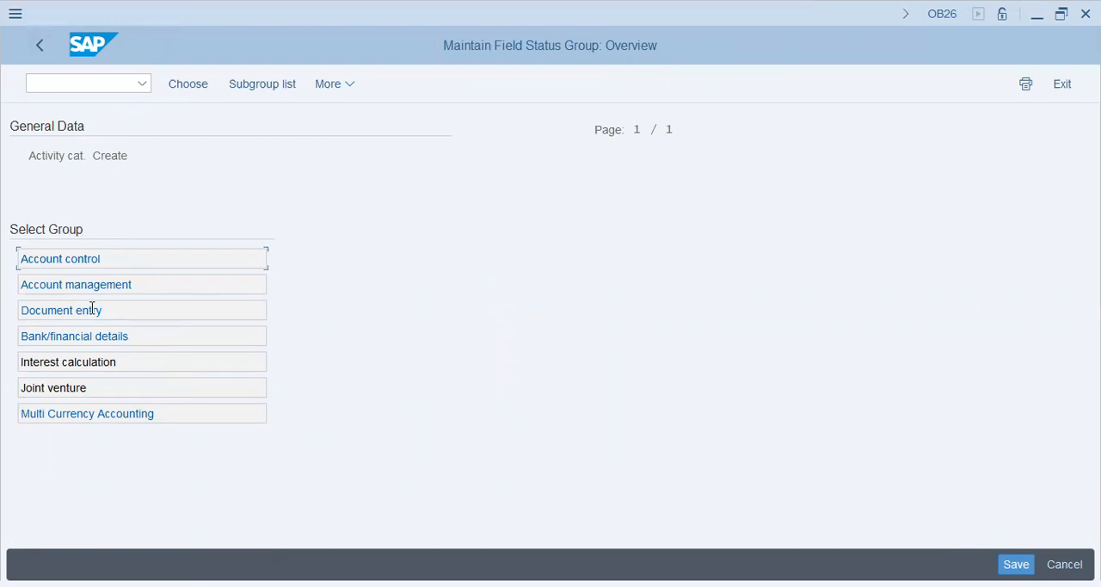
Step: Suppress the Reconcil.acct ready for input field in the Create activity's Document entry group and save, checking it against account 60200's Create/bank/interest data
click(103, 310)
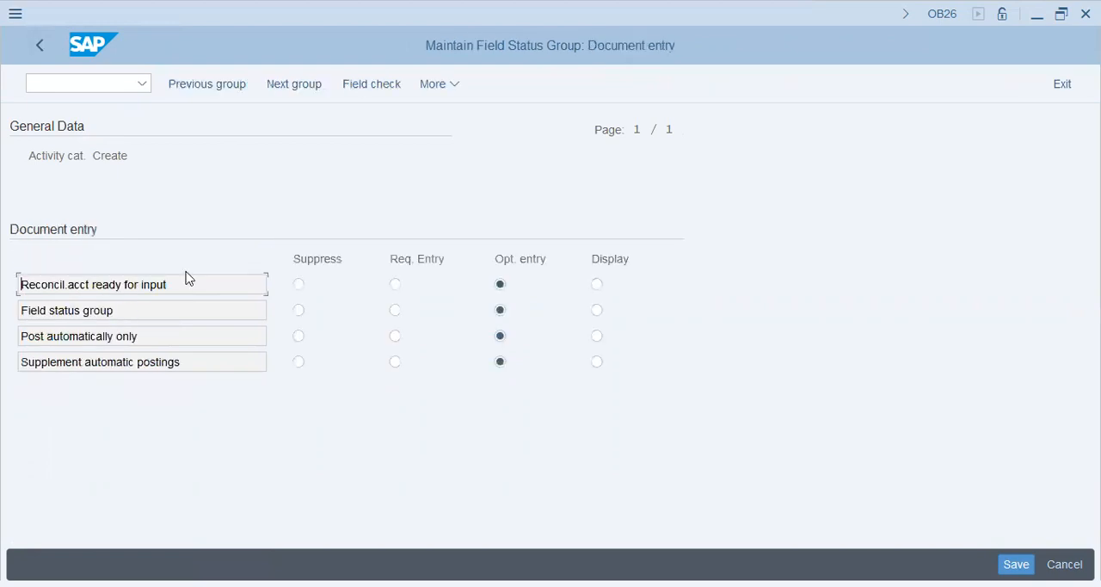
click(299, 287)
click(496, 318)
click(500, 337)
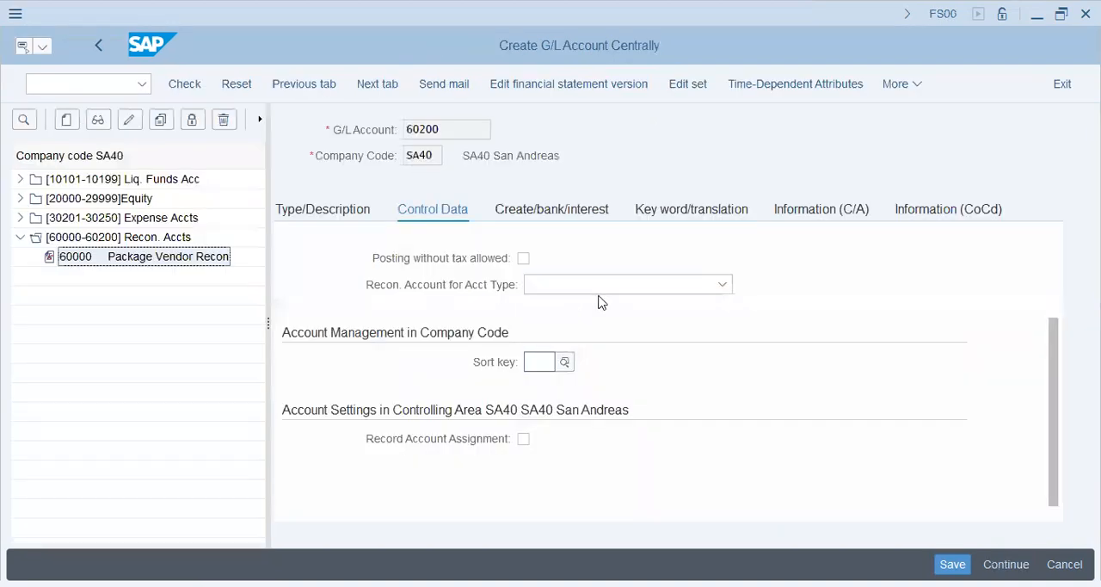
click(572, 211)
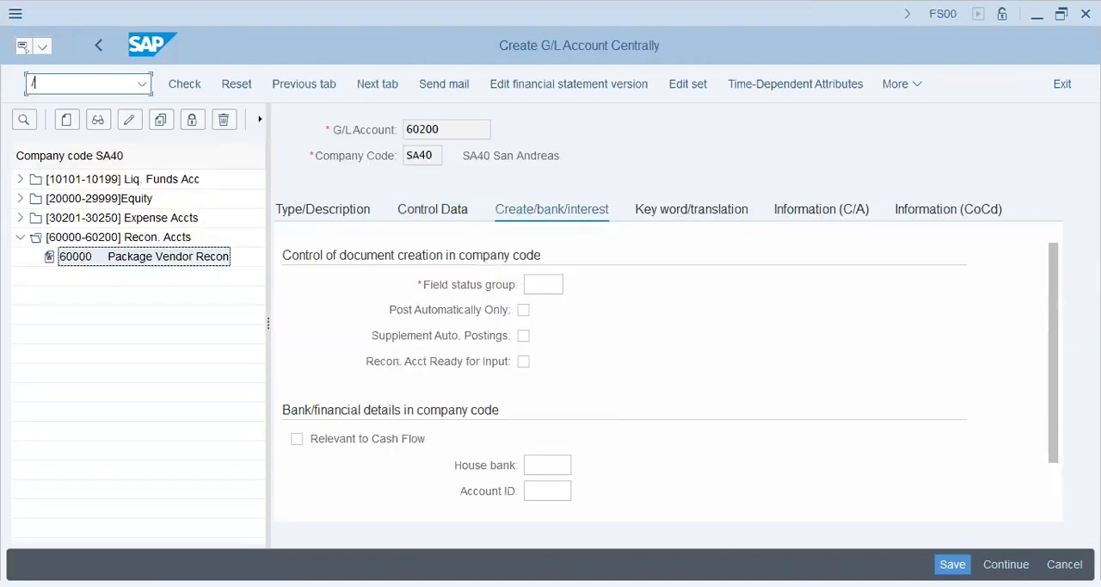
Step: Restart transaction FS00 and begin creating G/L account 60200 in company code SA40, with the account list narrowed
text(nfs00)
key(Return)
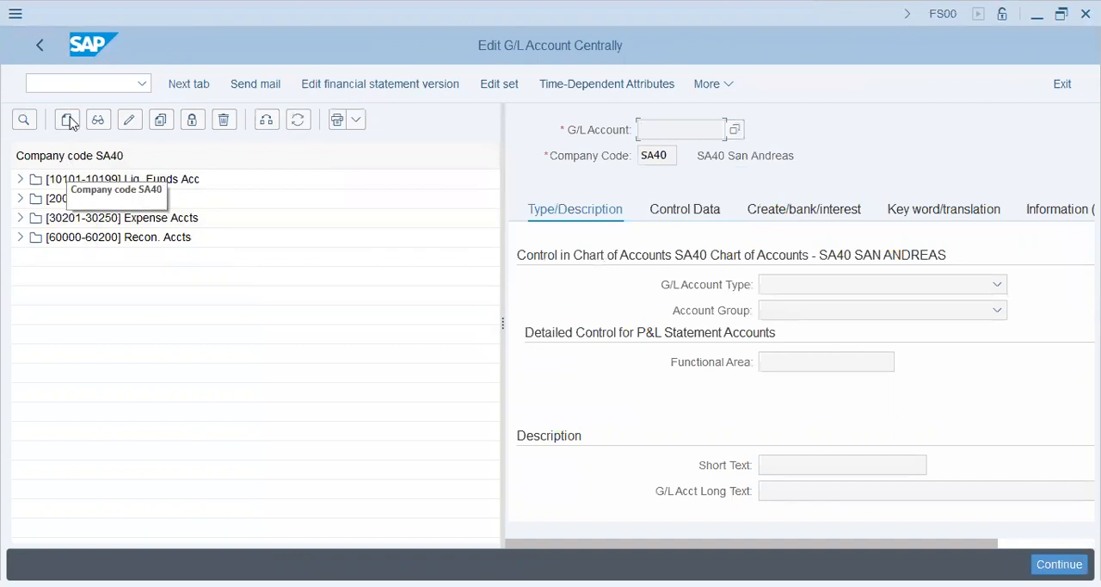
click(71, 125)
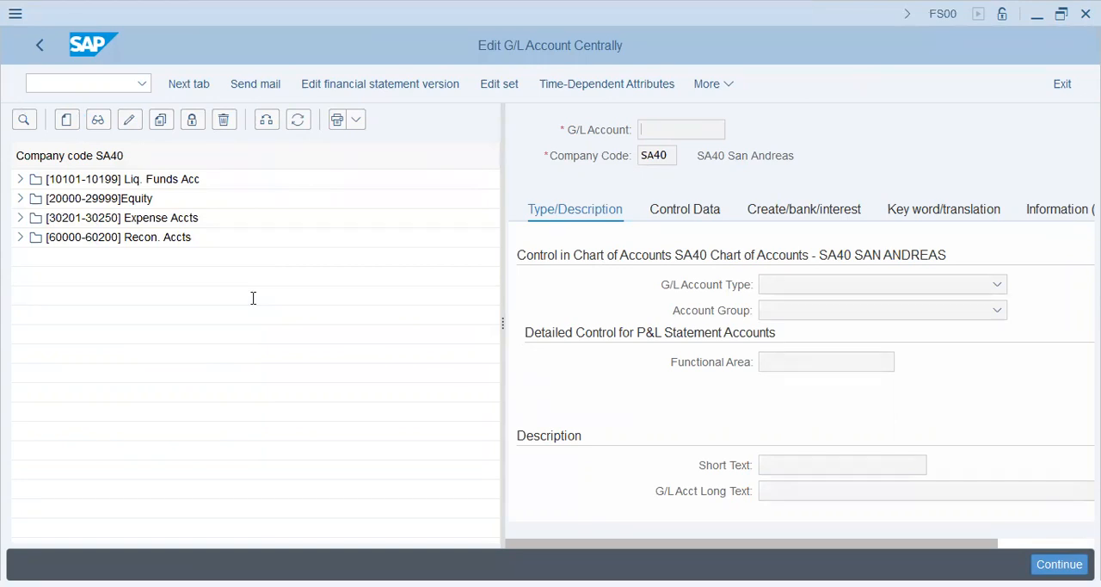
text(60200)
key(Return)
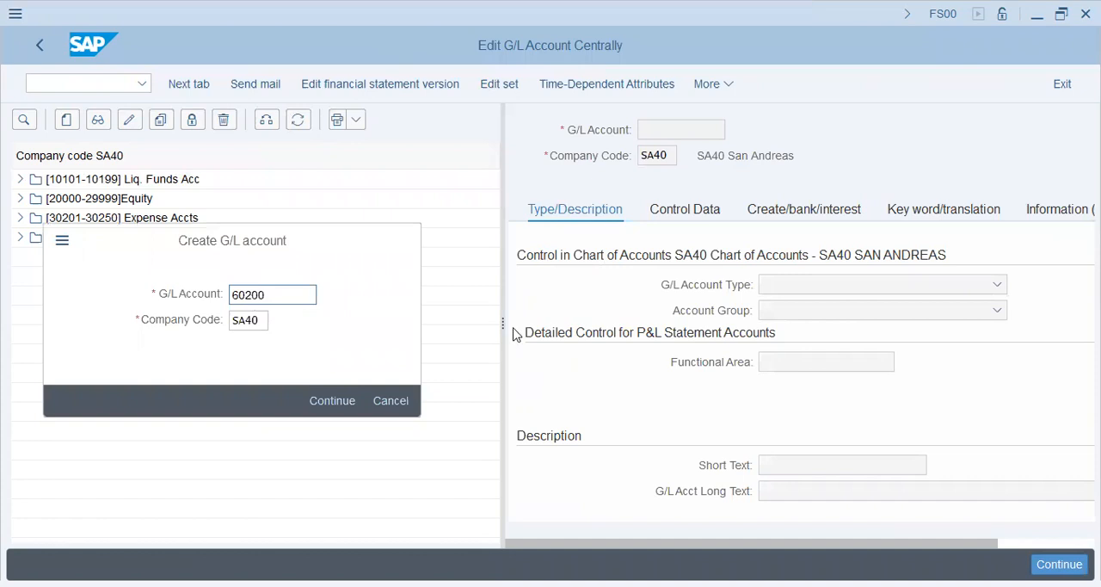
drag(503, 321, 170, 352)
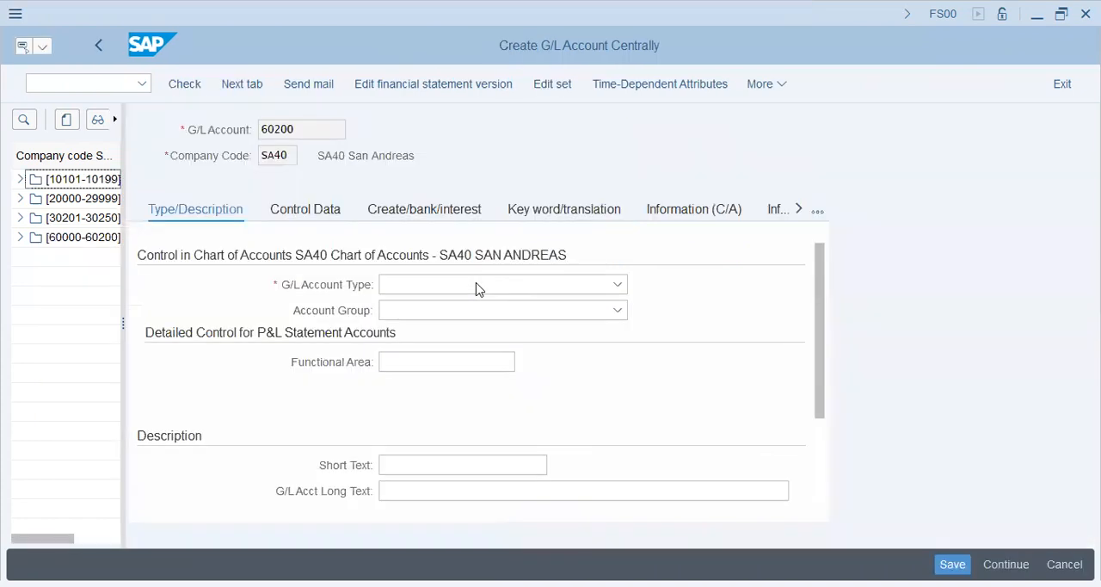
click(472, 288)
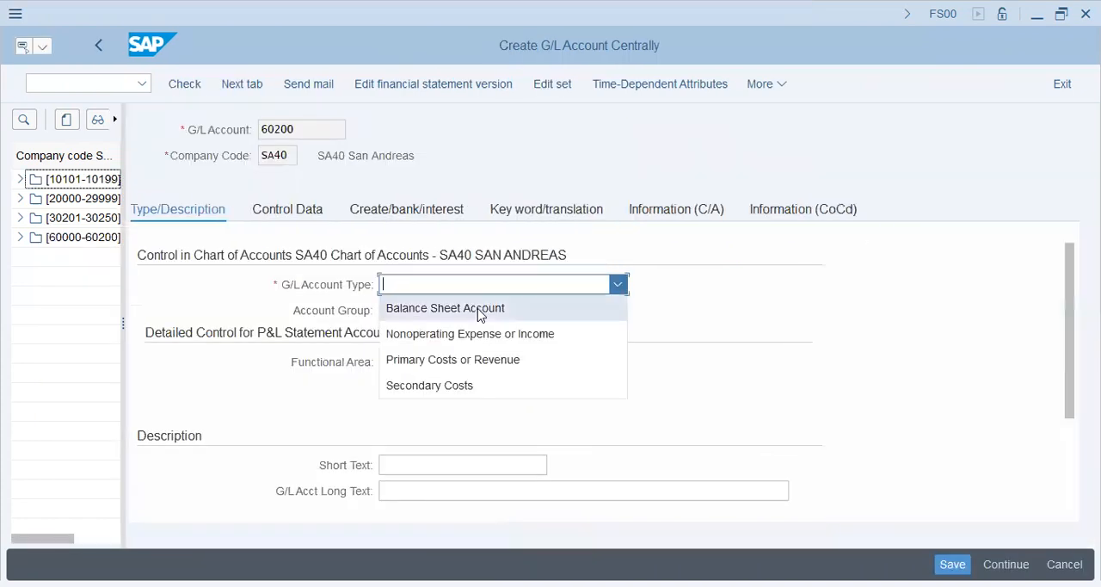
click(481, 313)
click(480, 311)
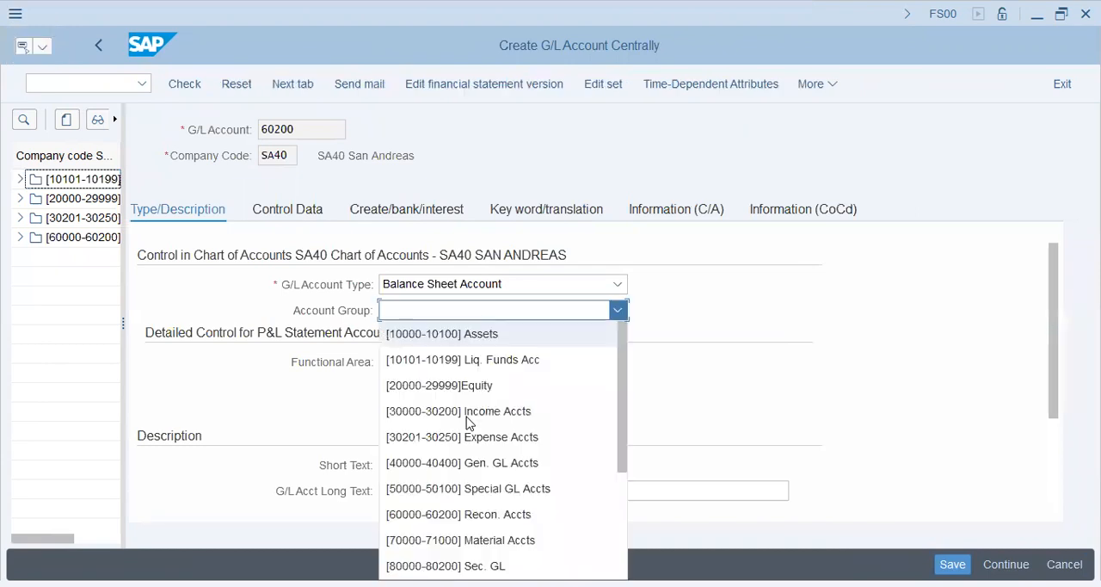
click(567, 513)
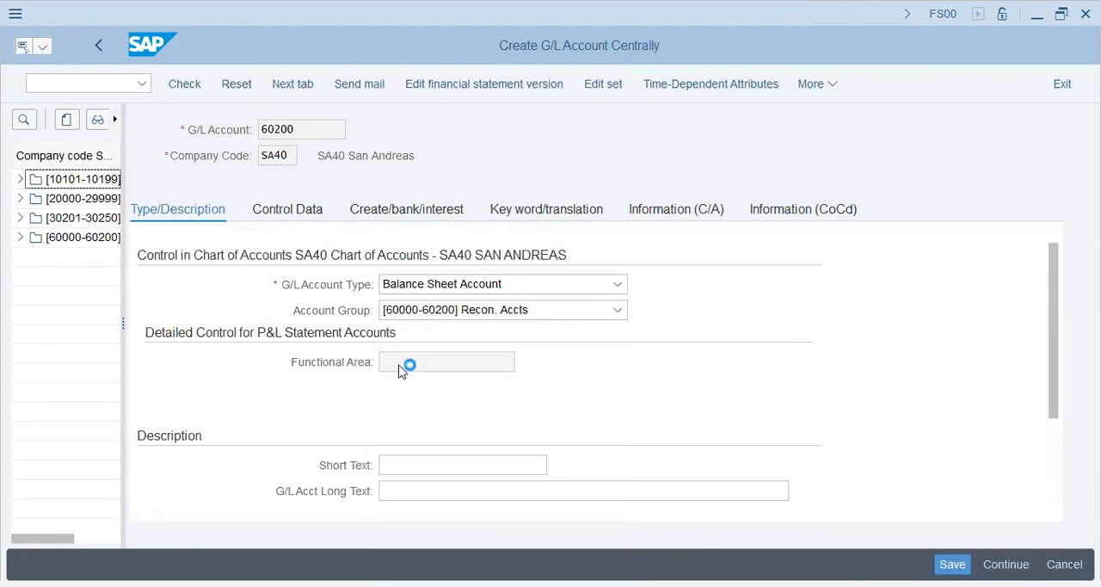
click(419, 465)
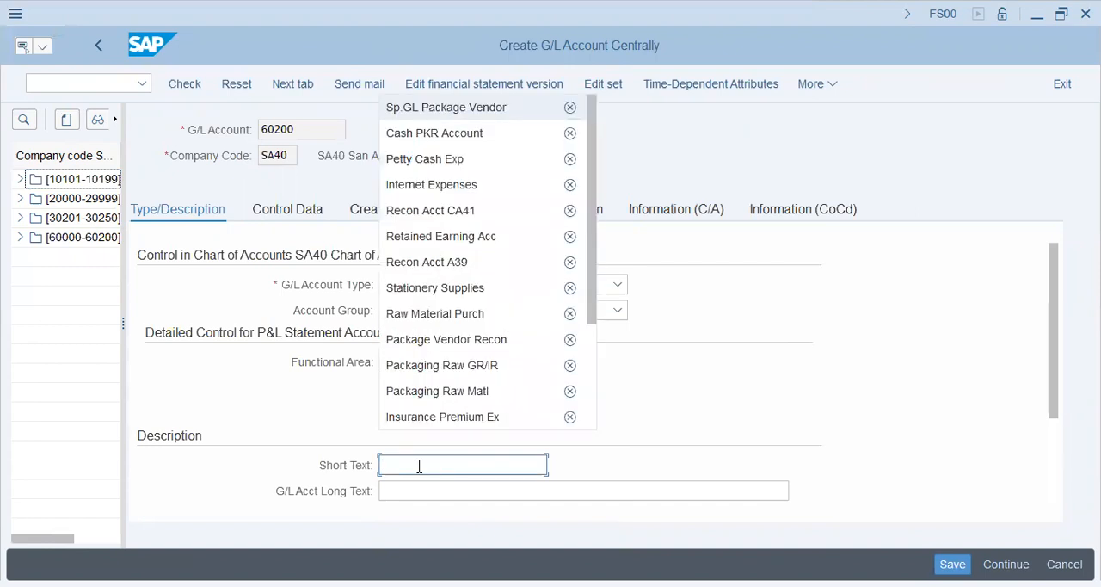
key(Tab)
text(Special GL Package Vendor)
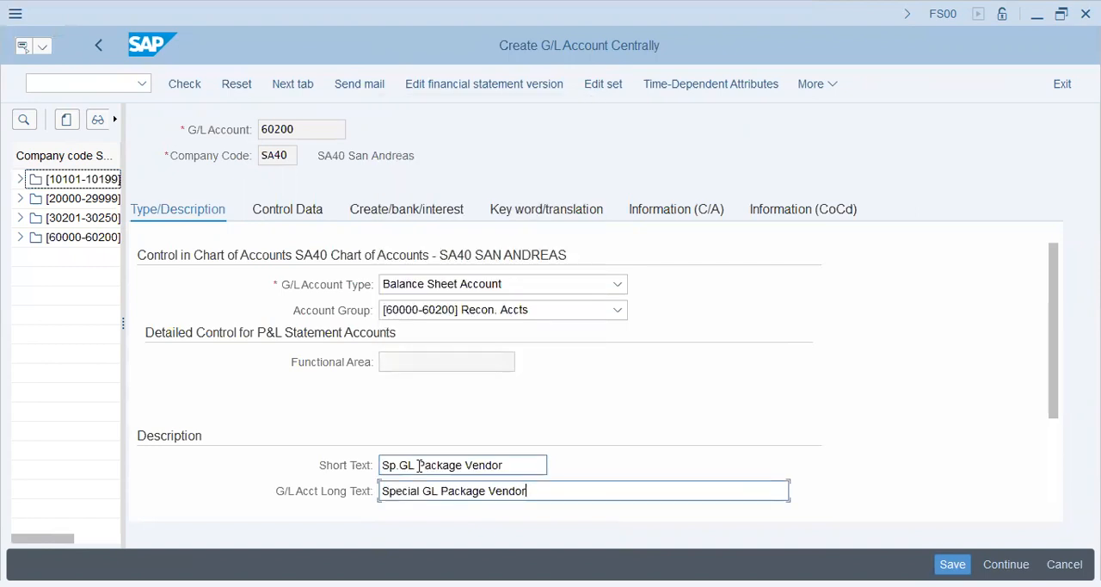
Step: Review the control data of account 60200 and reopen the Create activity's field status groups in OB26
click(302, 212)
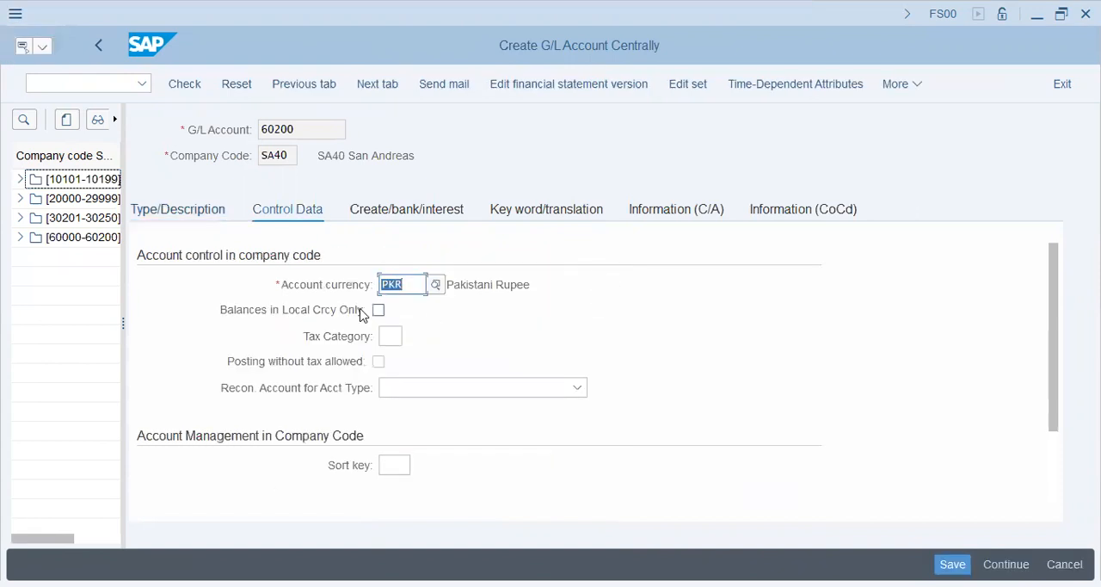
click(533, 287)
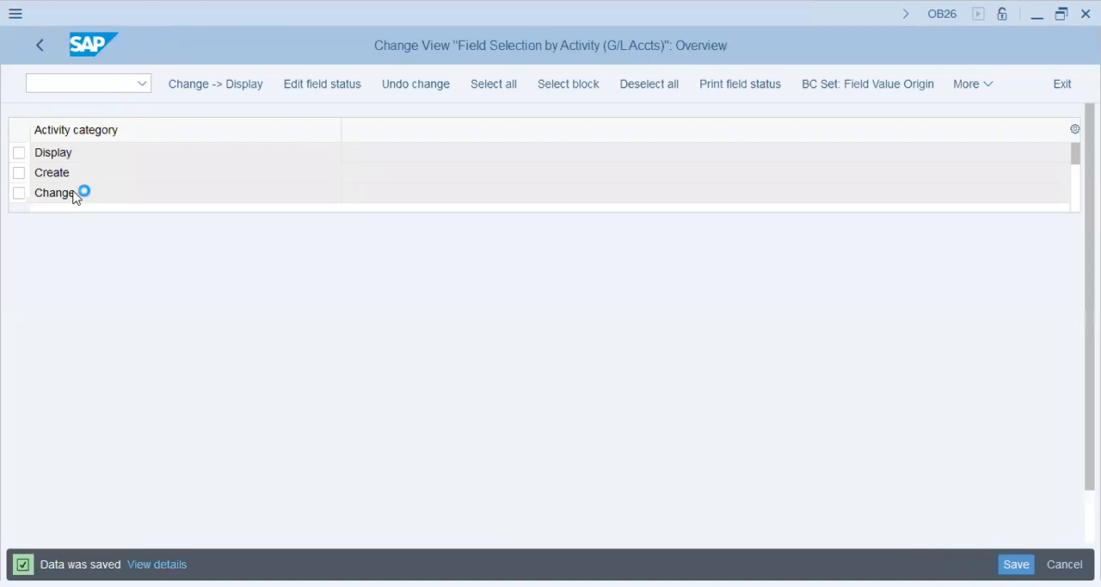
double_click(74, 197)
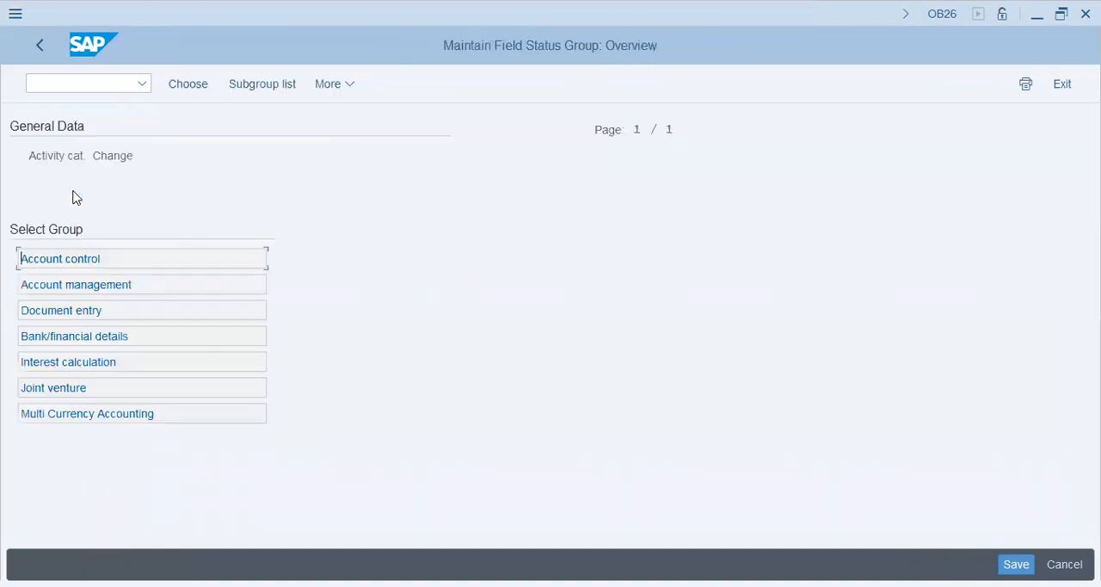
click(47, 45)
double_click(75, 175)
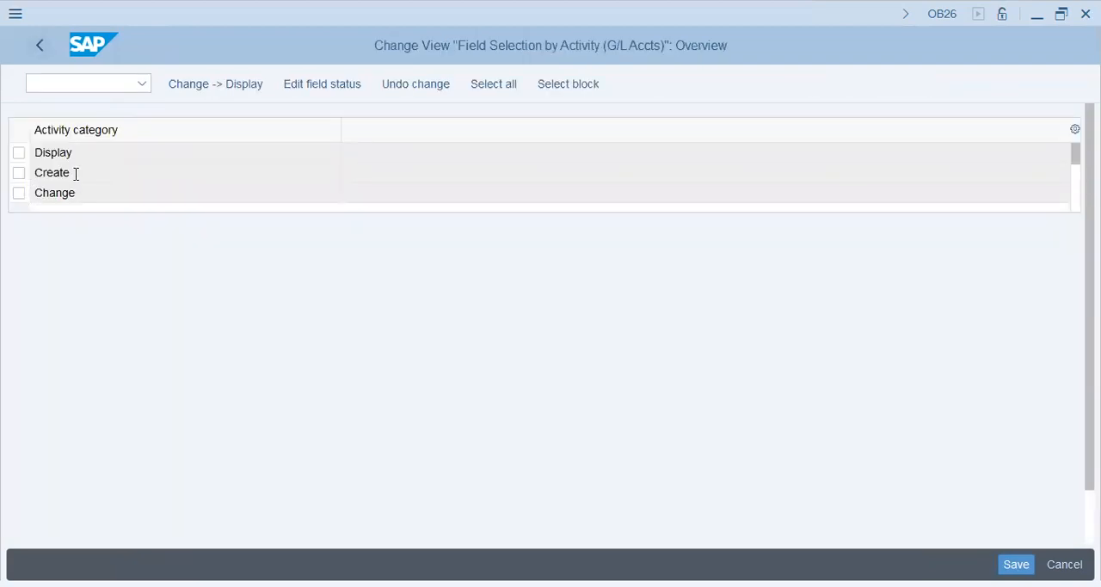
click(302, 329)
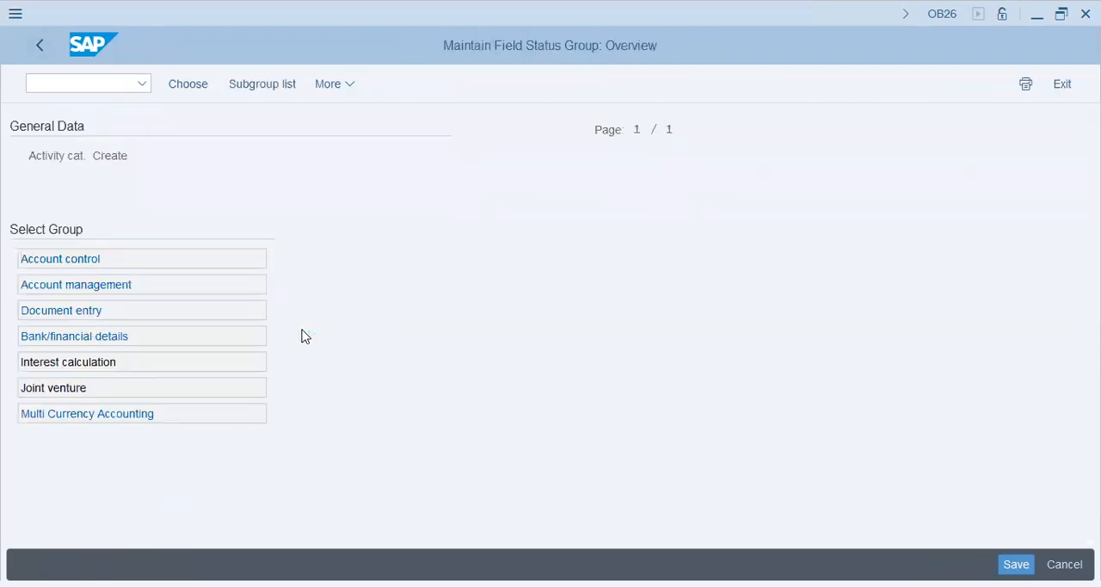
Step: Compare the Create activity's Bank/financial details and Multi Currency Accounting field statuses with account 60200's Create/bank/interest data
click(94, 310)
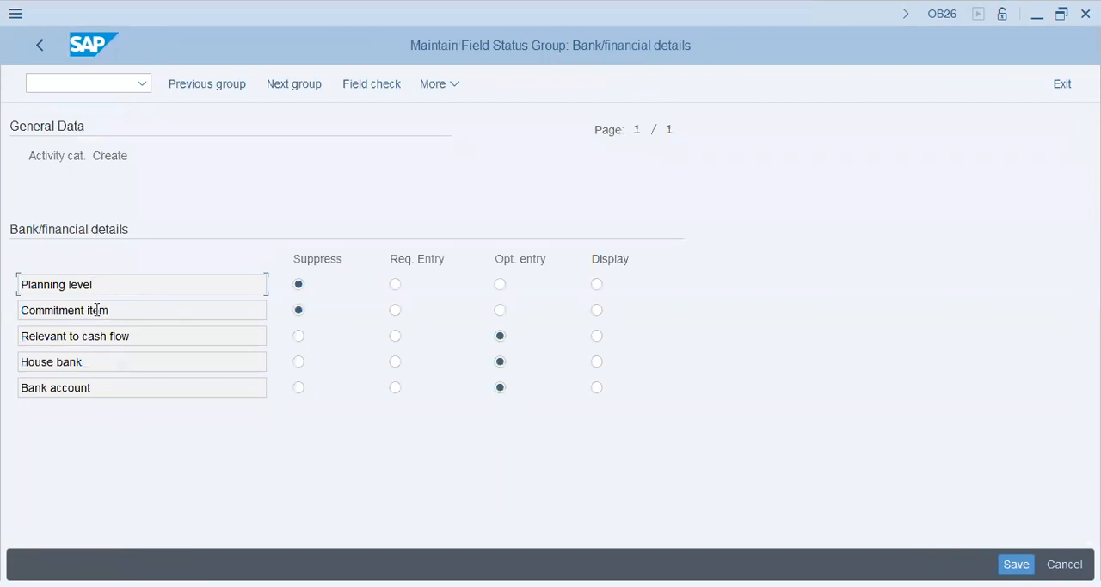
click(163, 336)
click(155, 363)
click(155, 388)
click(49, 44)
click(71, 413)
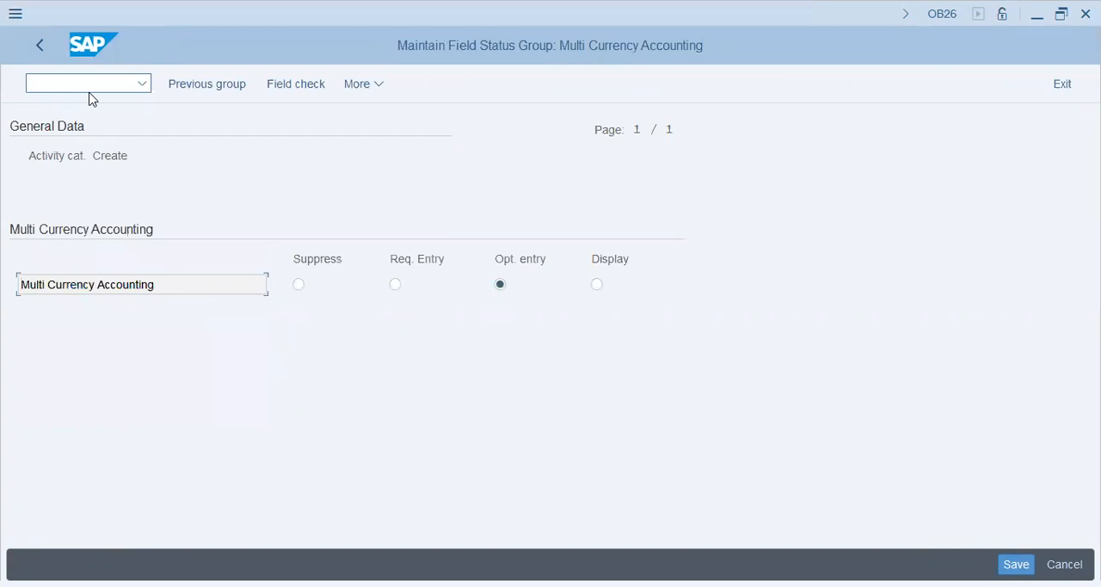
key(alt+Tab)
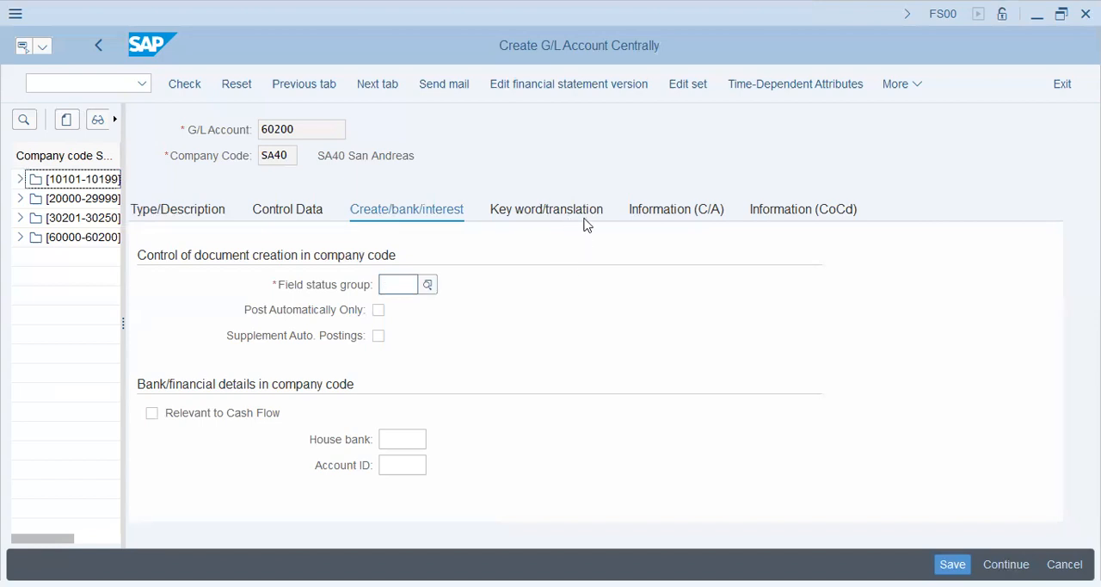
Step: Discard the unsaved G/L account 60200 and return to the activity category overview in OB26
click(99, 50)
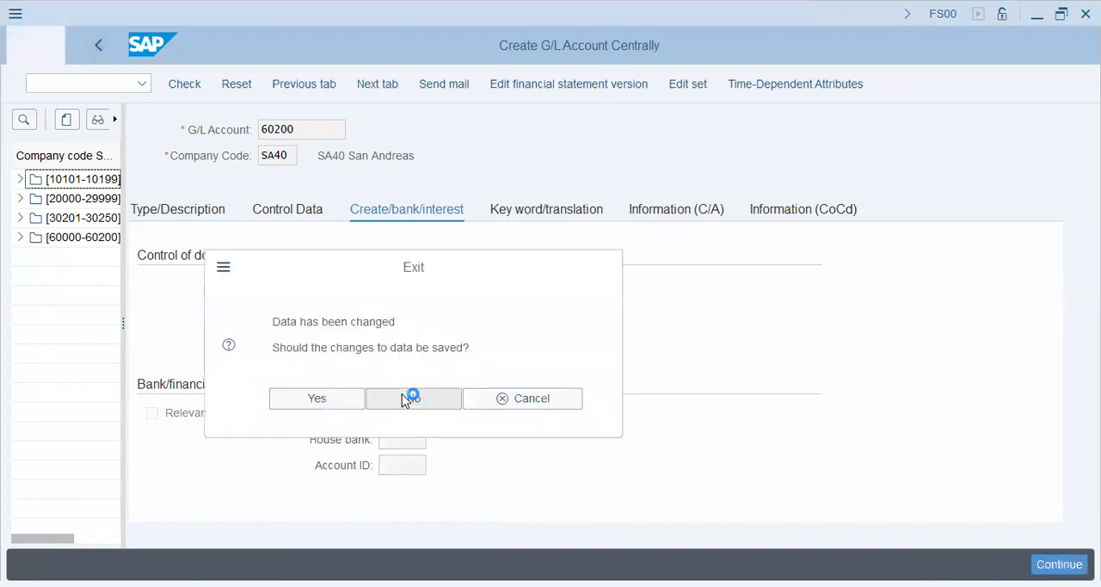
click(406, 398)
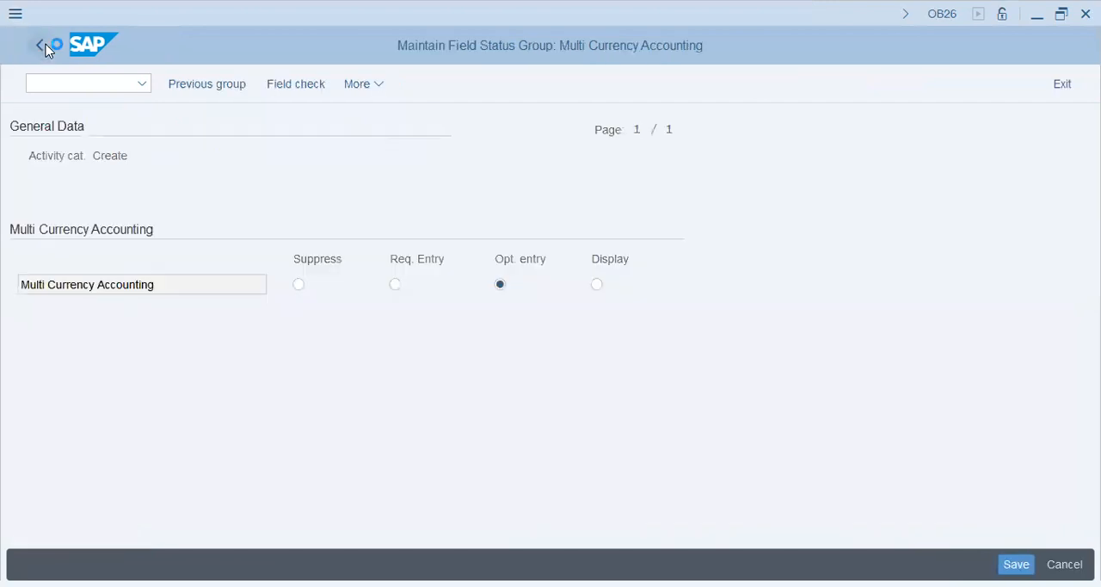
click(43, 47)
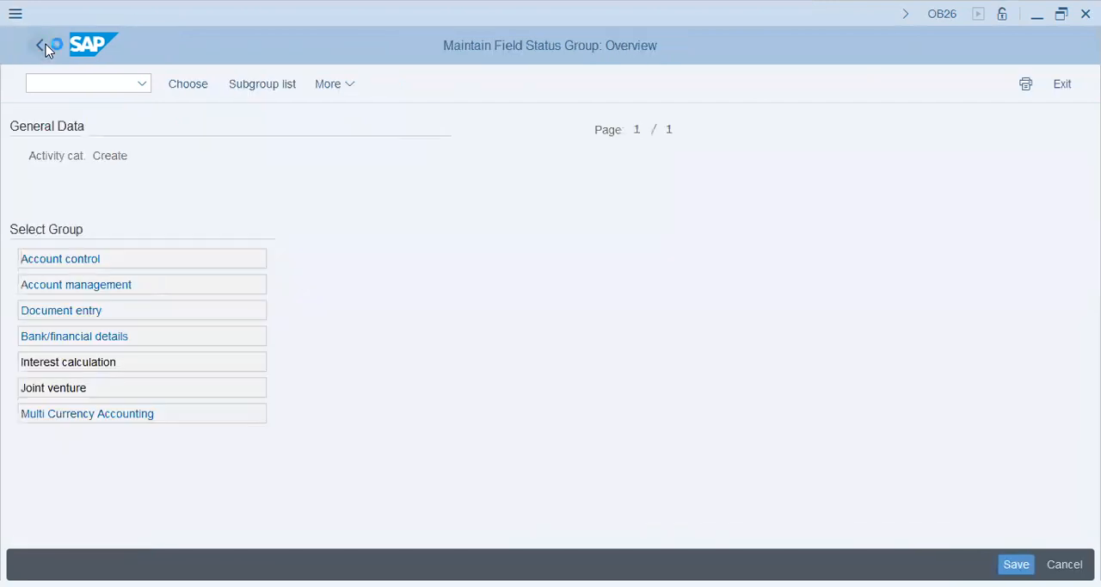
click(47, 48)
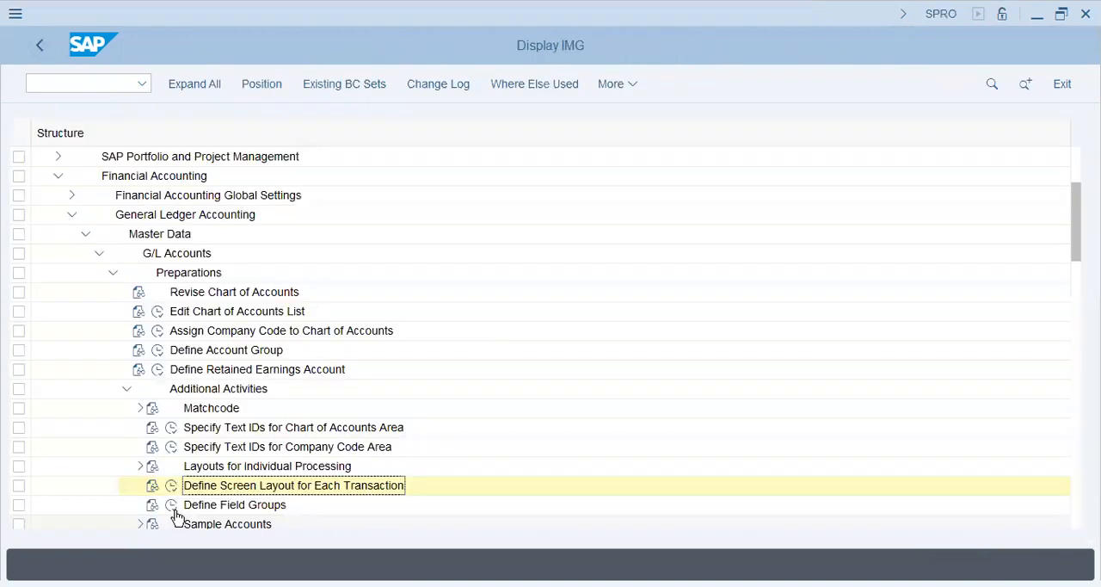
Step: Open Define Field Groups, inspect the assigned fields of the NTN Group and return to the IMG structure
click(173, 507)
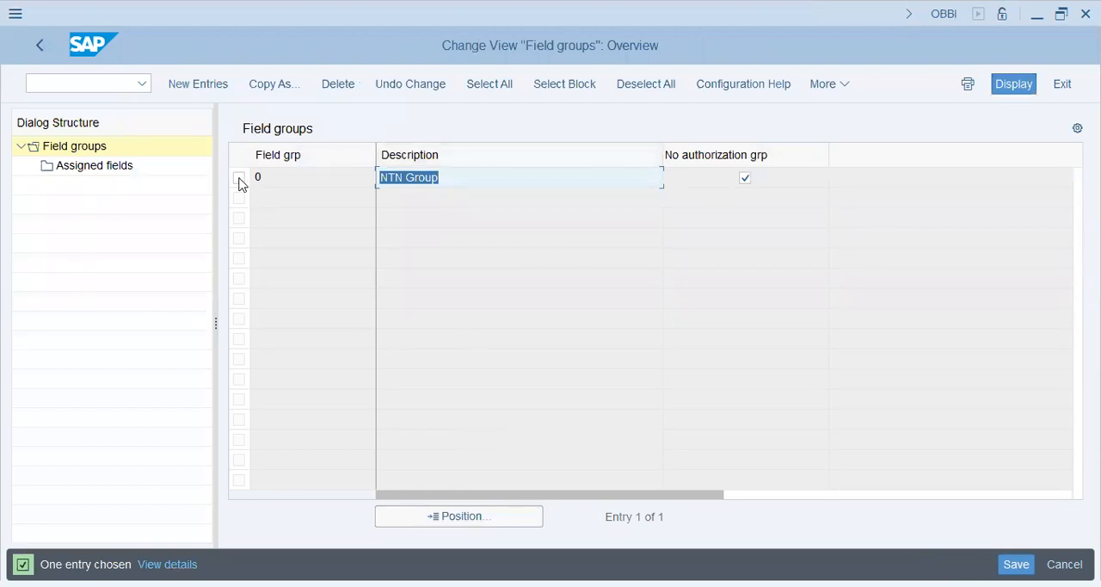
click(60, 165)
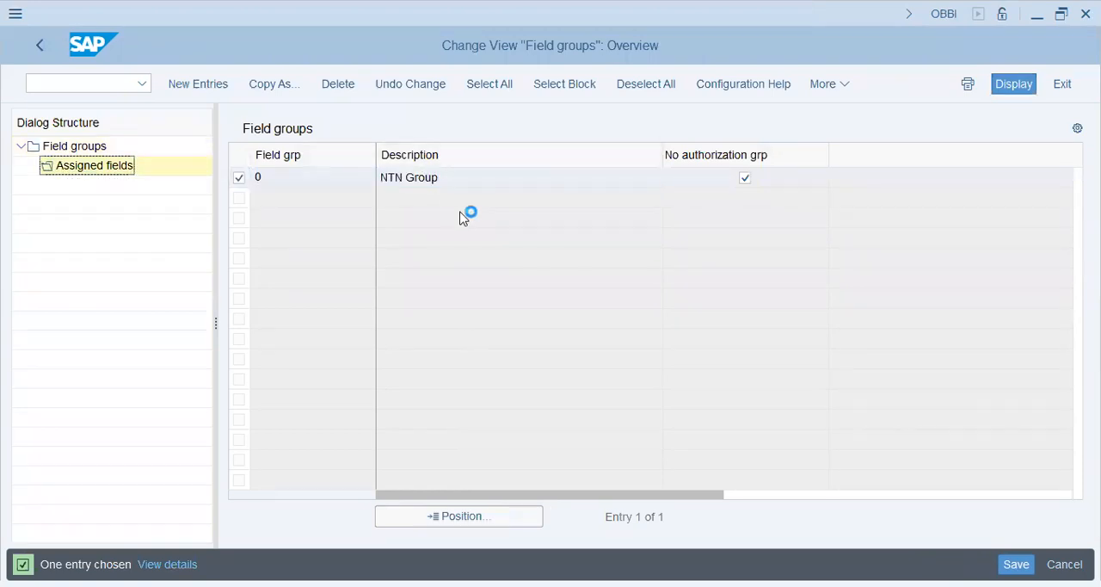
click(37, 47)
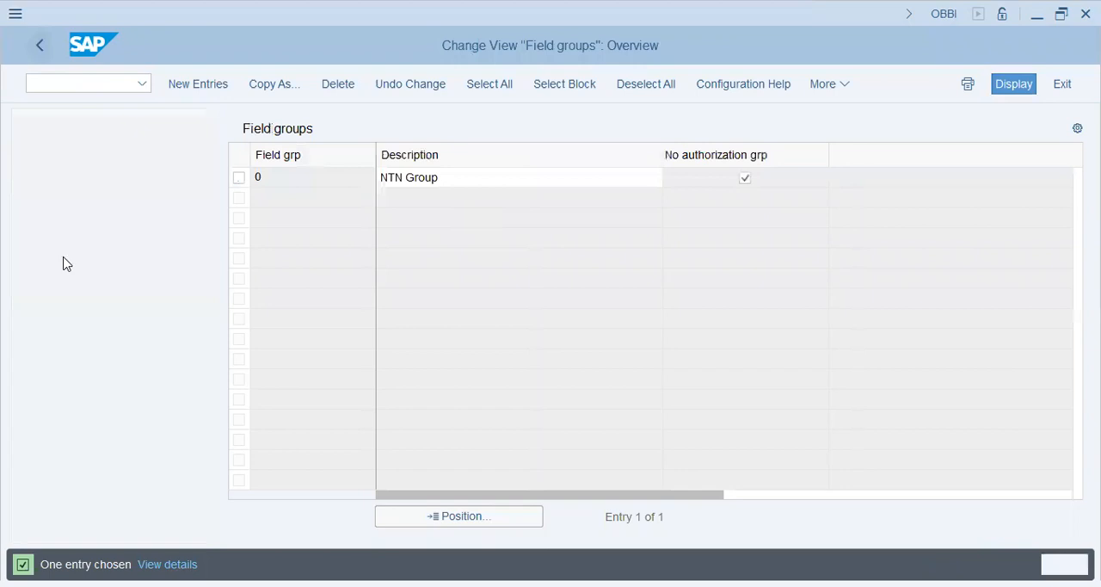
key(F3)
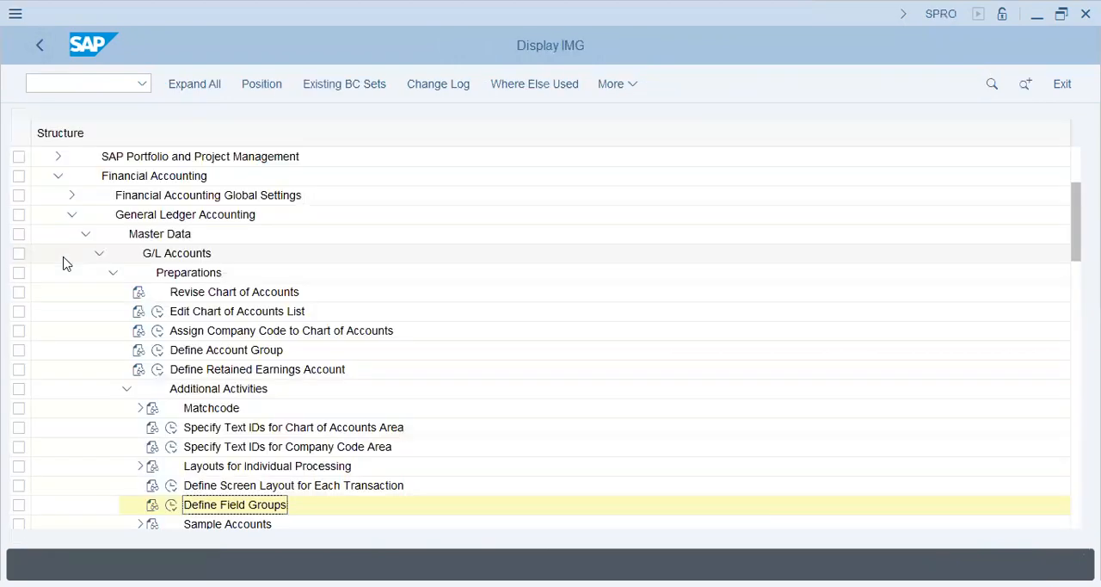
Step: Collapse General Ledger Accounting and expand Financial Accounting Global Settings in the IMG structure
click(73, 215)
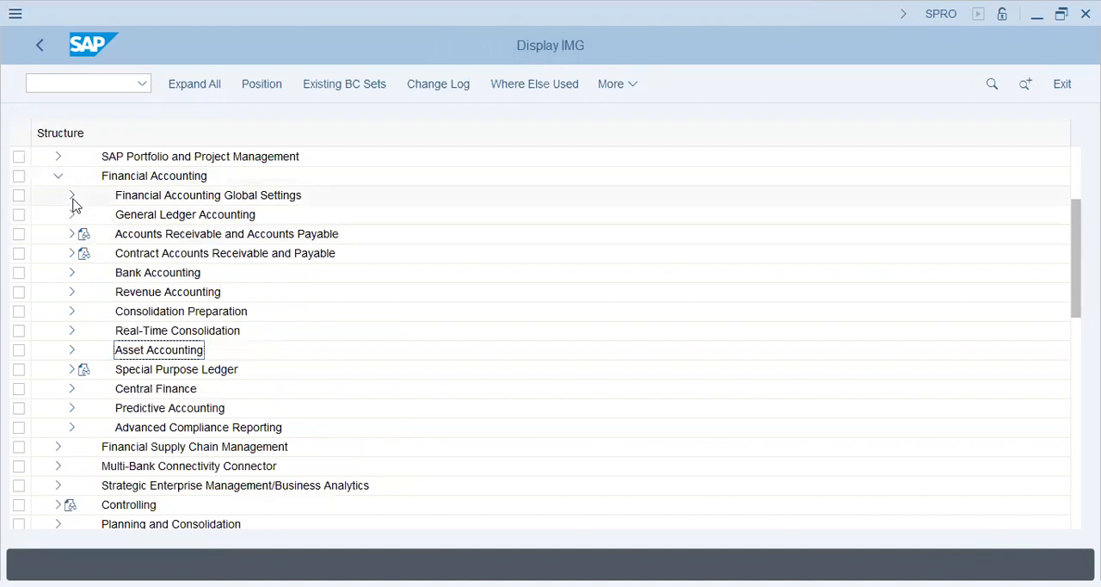
click(72, 197)
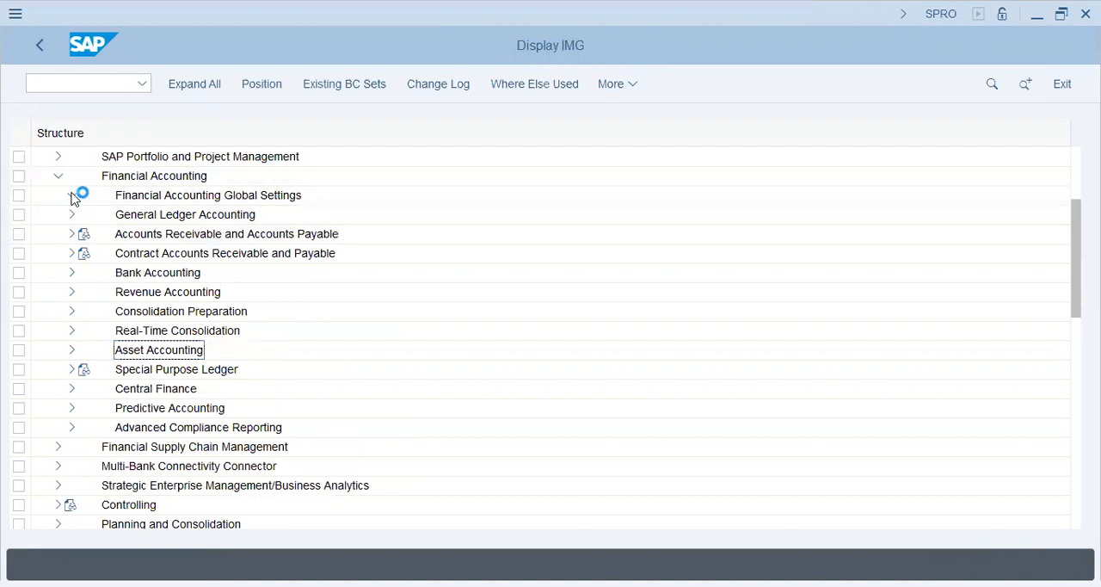